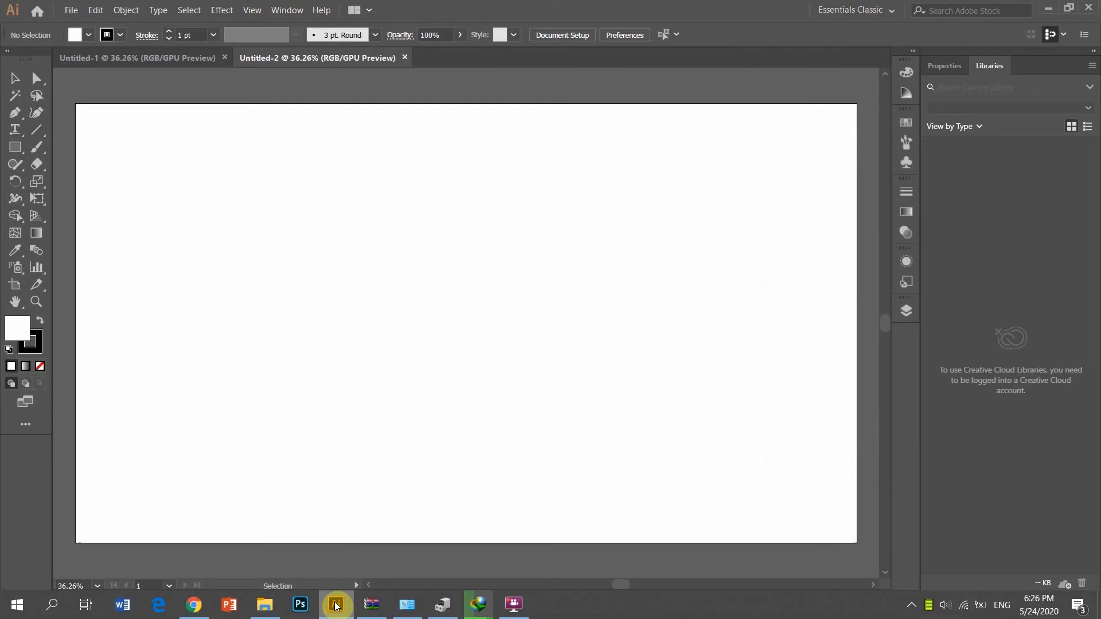
Step: Draw a circle about 745 px in diameter near the middle of the artboard and give it a red stroke
{"action": "left_click_drag", "start_coordinate": [19, 143], "coordinate": [70, 183]}
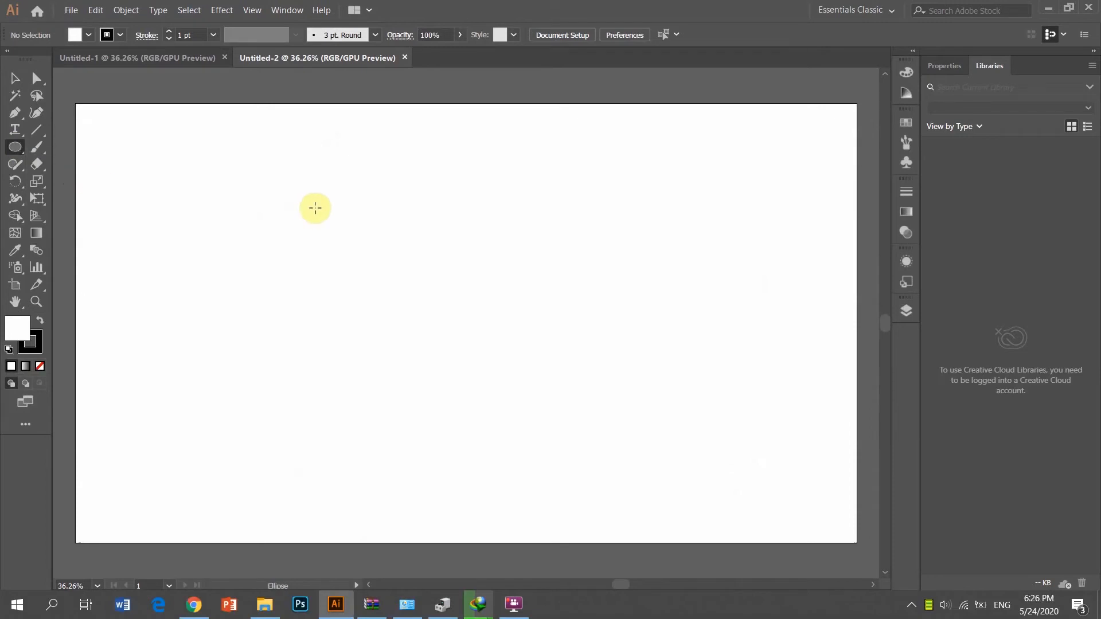
{"action": "left_click_drag", "start_coordinate": [309, 194], "coordinate": [614, 481]}
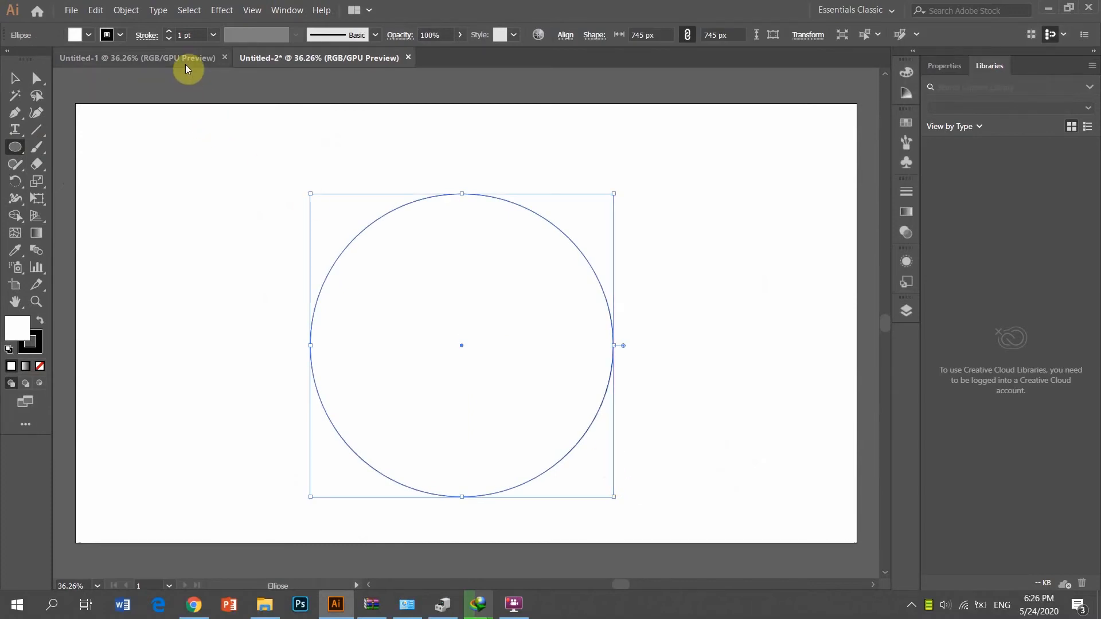
{"action": "left_click", "coordinate": [107, 34]}
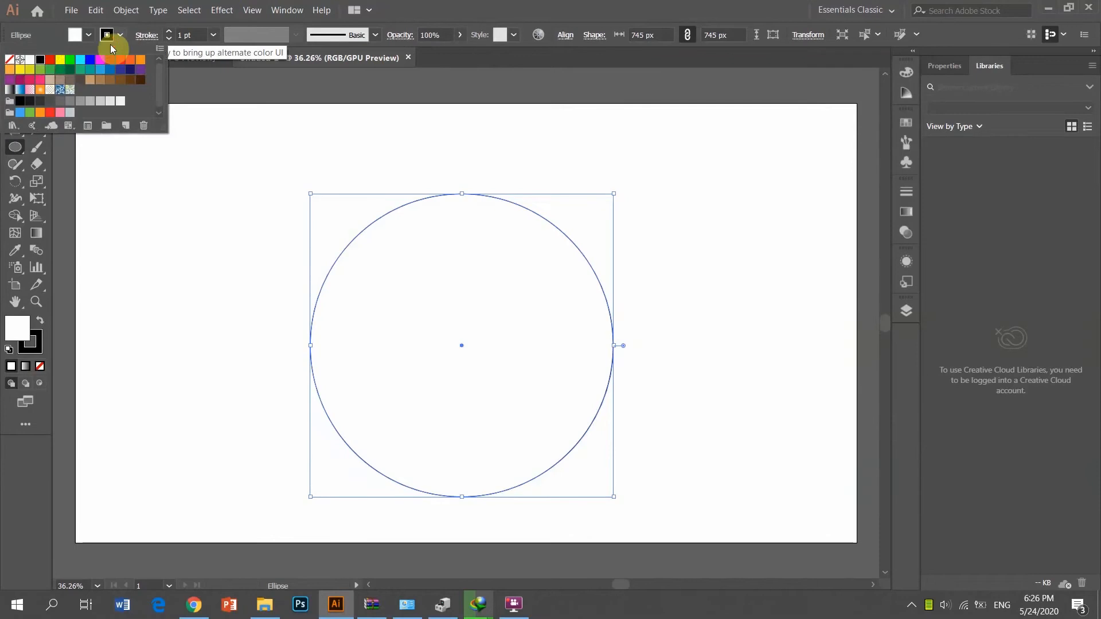
{"action": "left_click", "coordinate": [50, 59]}
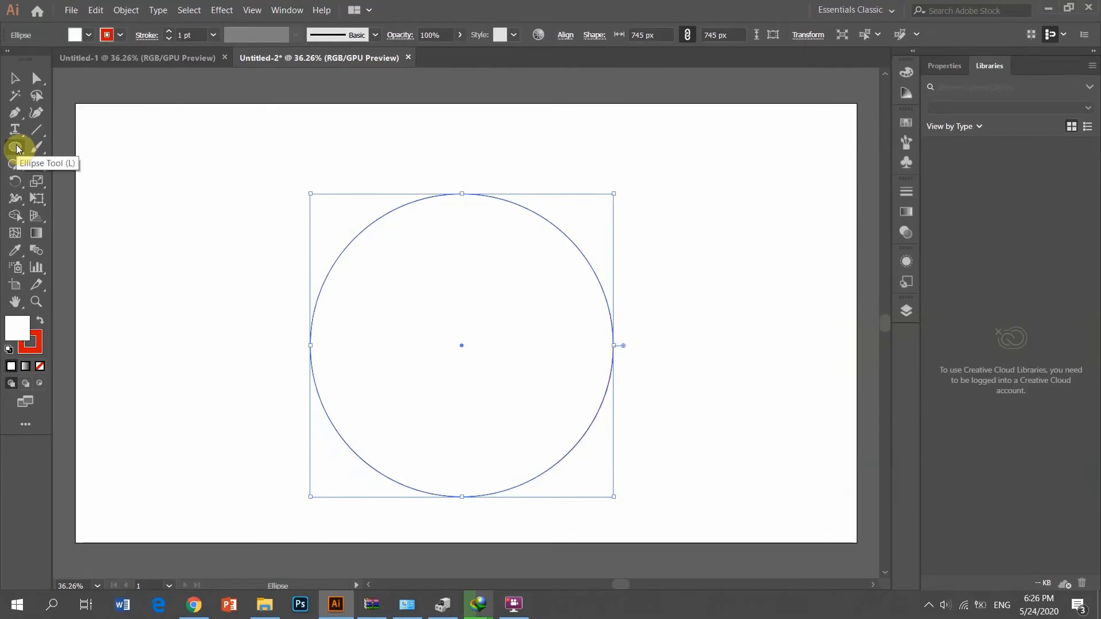
Step: Draw a hexagon with the Polygon tool and move it to the exact centre of the red circle
{"action": "left_click_drag", "start_coordinate": [16, 148], "coordinate": [70, 197]}
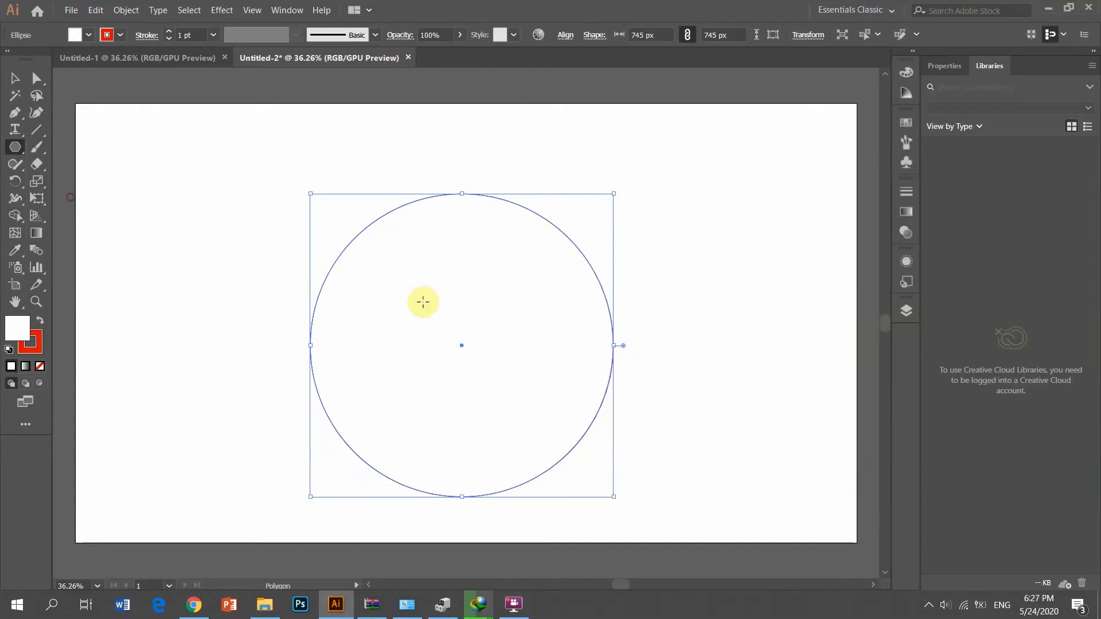
{"action": "left_click_drag", "start_coordinate": [405, 276], "coordinate": [468, 332]}
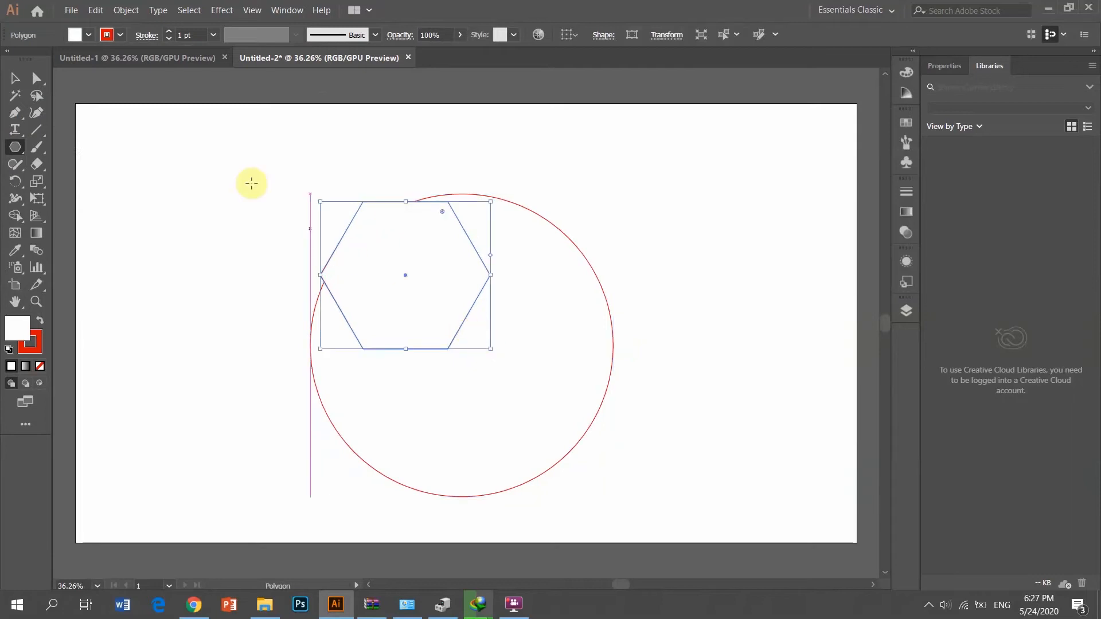
{"action": "left_click", "coordinate": [20, 82]}
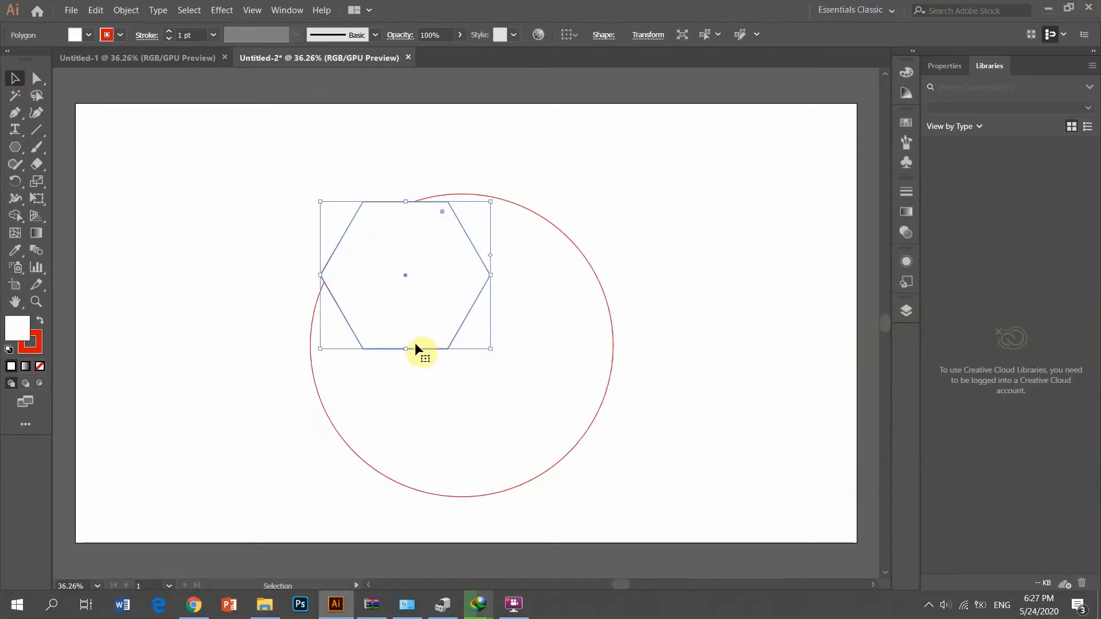
{"action": "left_click_drag", "start_coordinate": [419, 346], "coordinate": [476, 416]}
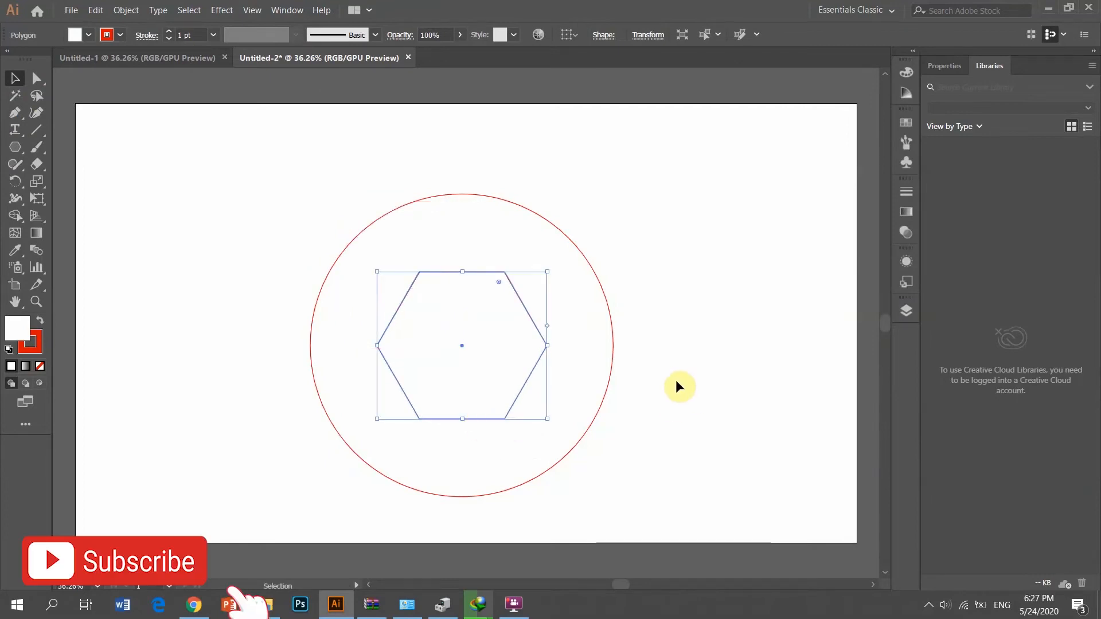
{"action": "left_click", "coordinate": [676, 381]}
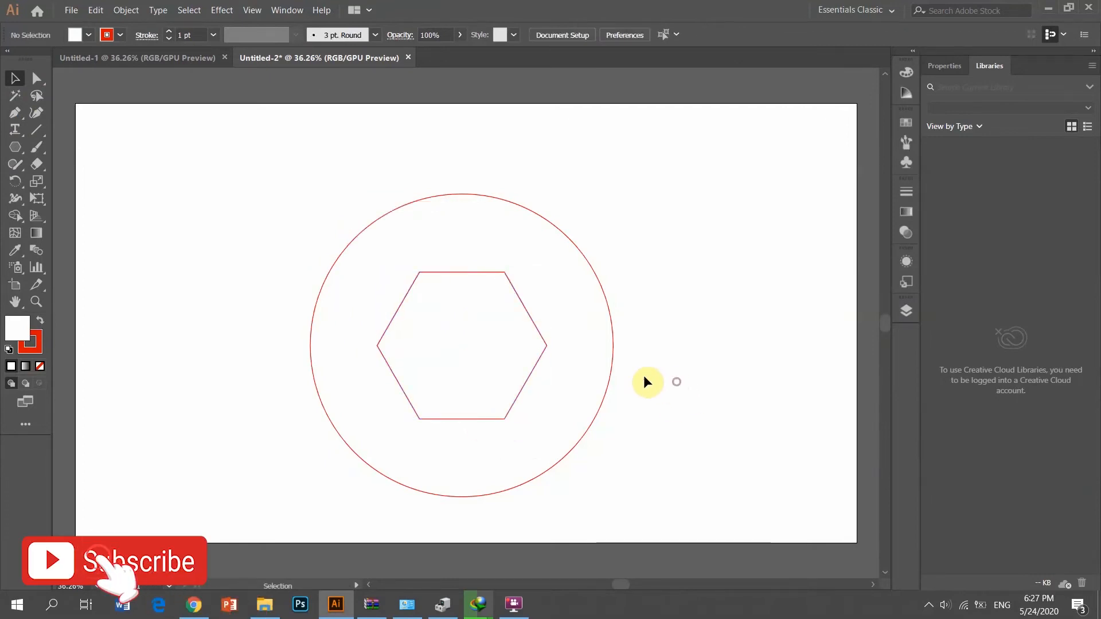
Step: Scale the hexagon down proportionally about its centre, keeping it centred in the red circle
{"action": "left_click", "coordinate": [491, 327]}
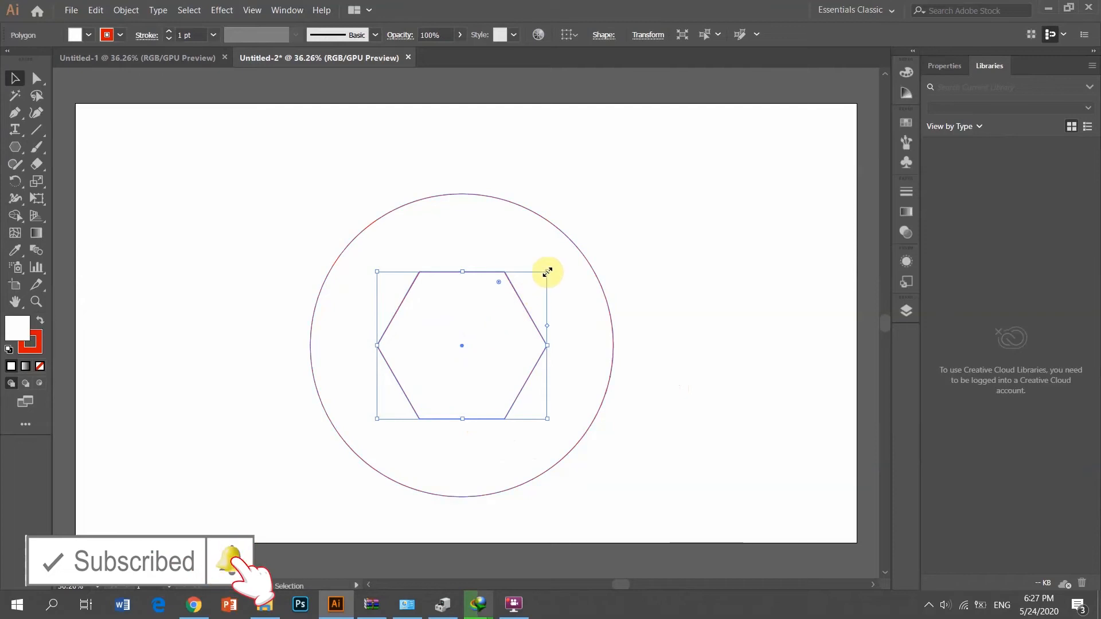
{"action": "left_click_drag", "start_coordinate": [547, 271], "coordinate": [522, 297]}
{"action": "left_click_drag", "start_coordinate": [472, 374], "coordinate": [498, 350]}
{"action": "left_click", "coordinate": [687, 385]}
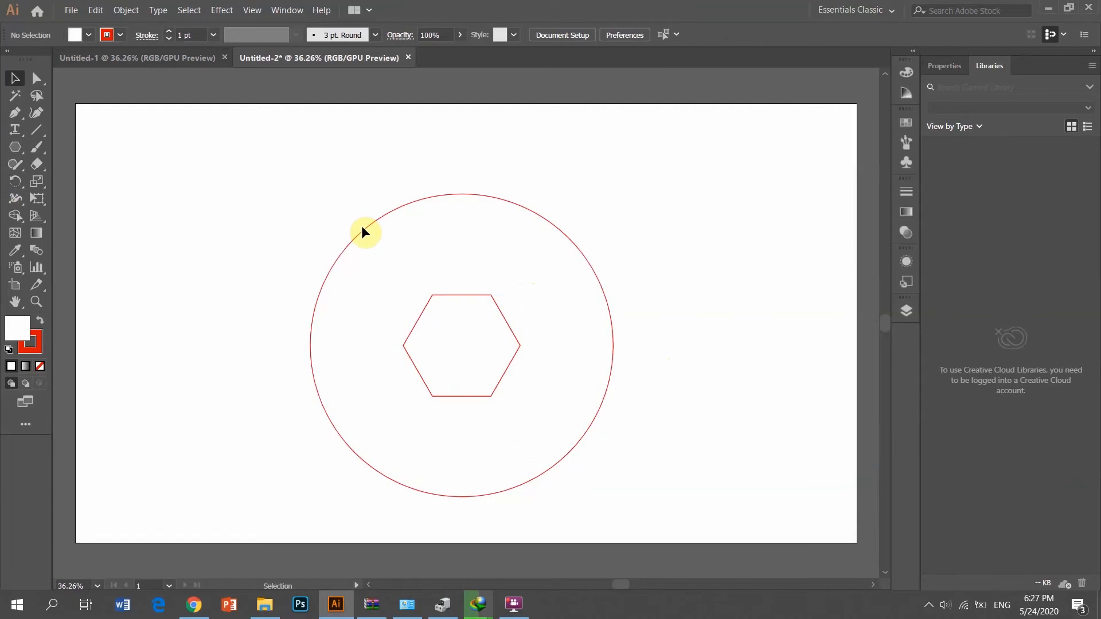
Step: Copy the circle up and to the left so its edge passes through the hexagon's right and lower-right corners
{"action": "key", "text": "a"}
{"action": "left_click", "coordinate": [369, 231]}
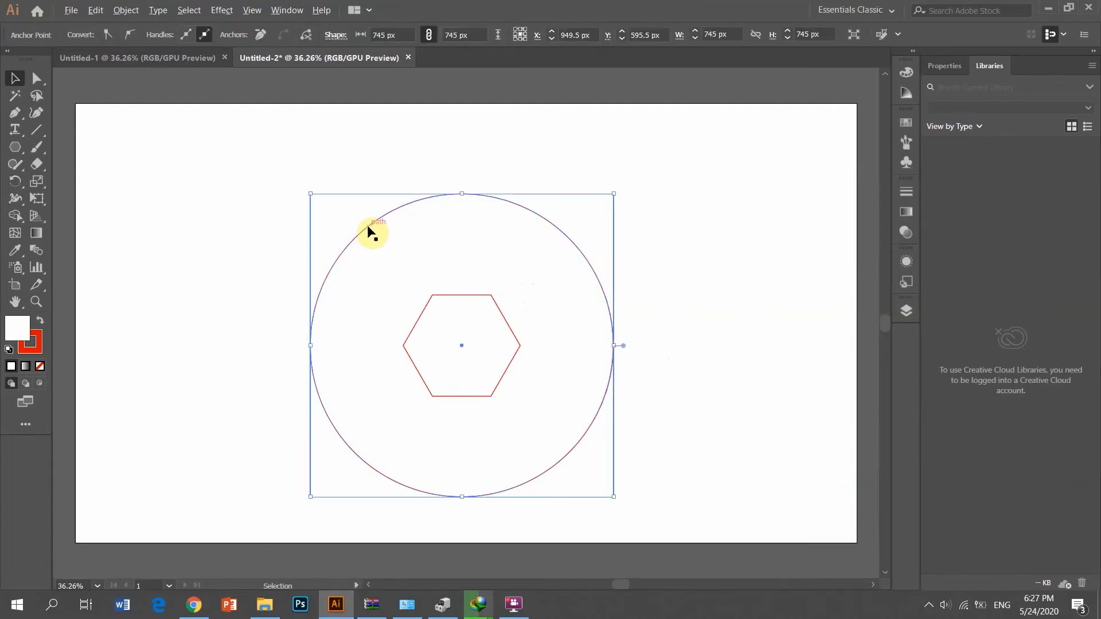
{"action": "left_click_drag", "start_coordinate": [368, 229], "coordinate": [283, 187]}
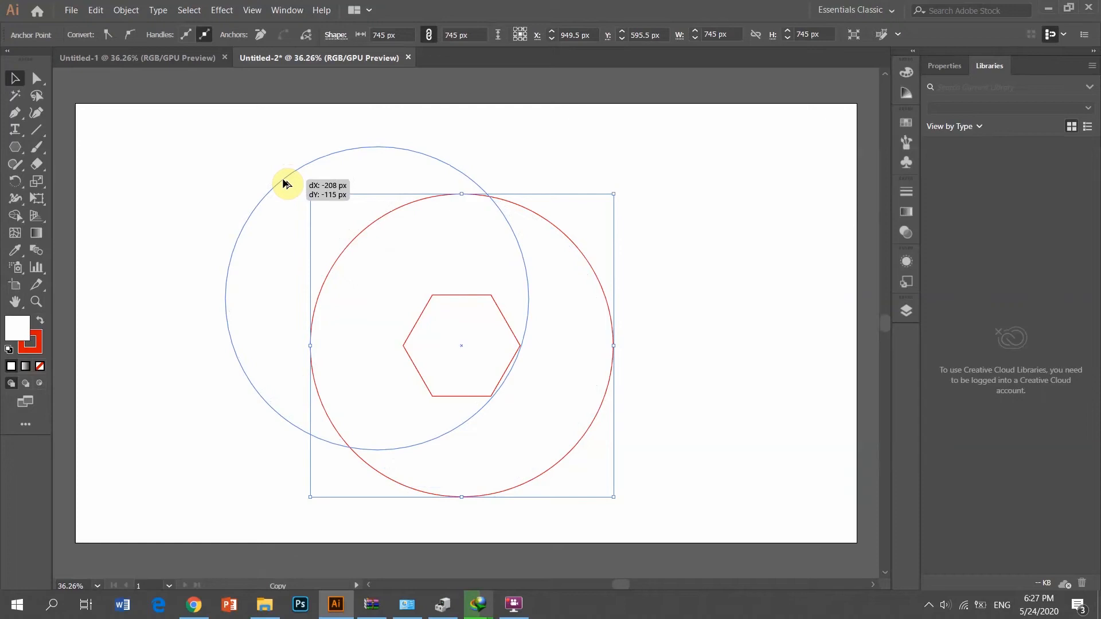
{"action": "left_click_drag", "start_coordinate": [285, 184], "coordinate": [284, 178]}
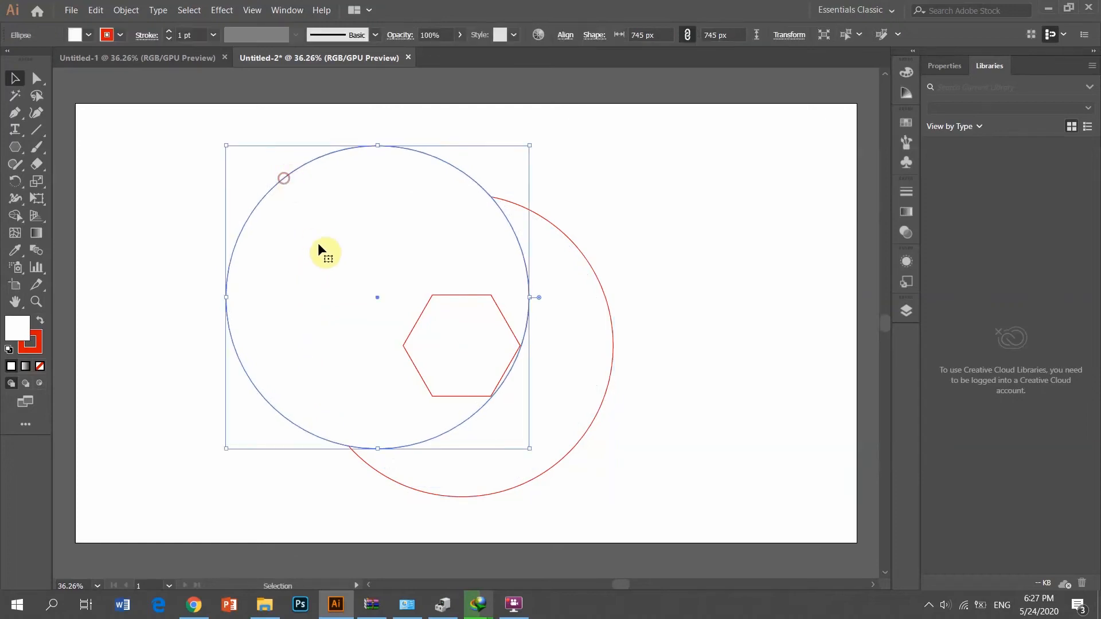
Step: Give the copied circle a black stroke and no fill
{"action": "left_click", "coordinate": [121, 35]}
{"action": "left_click", "coordinate": [39, 60]}
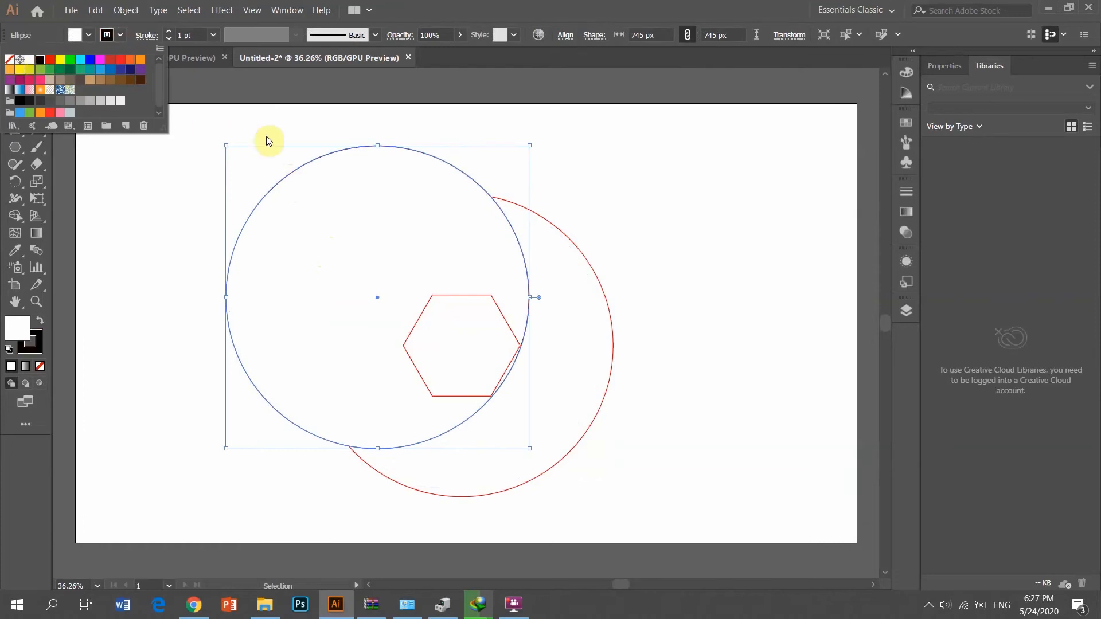
{"action": "left_click", "coordinate": [89, 35]}
{"action": "left_click", "coordinate": [89, 35]}
{"action": "left_click", "coordinate": [11, 60]}
{"action": "left_click", "coordinate": [639, 194]}
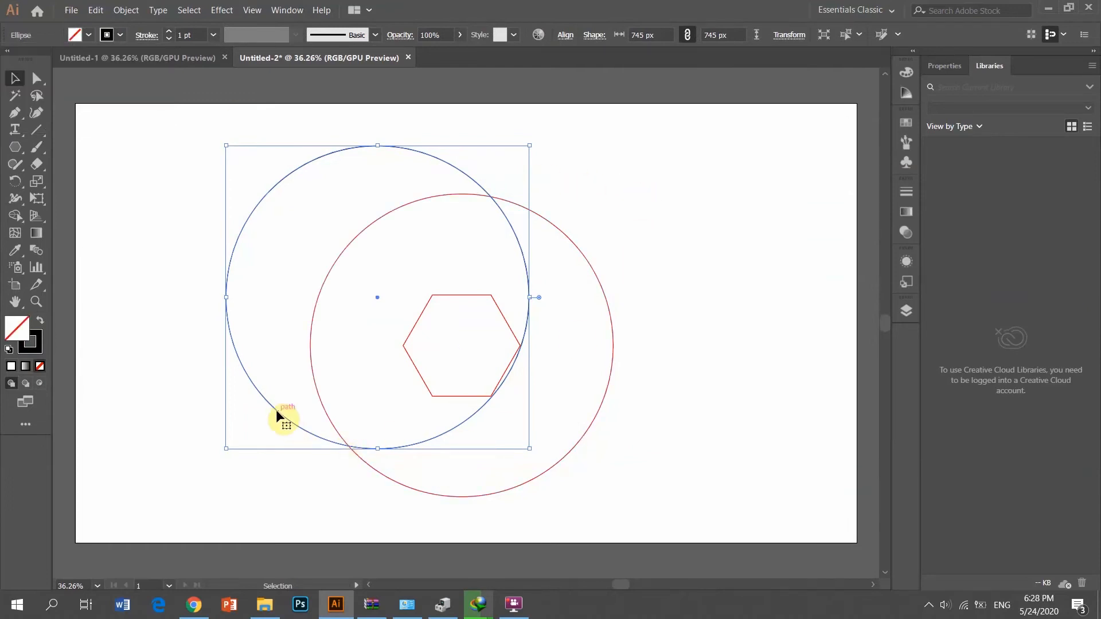
Step: Duplicate the black circle five more times around the hexagon, aligning each copy's edge with the next pair of adjacent hexagon corners
{"action": "left_click_drag", "start_coordinate": [277, 411], "coordinate": [365, 368]}
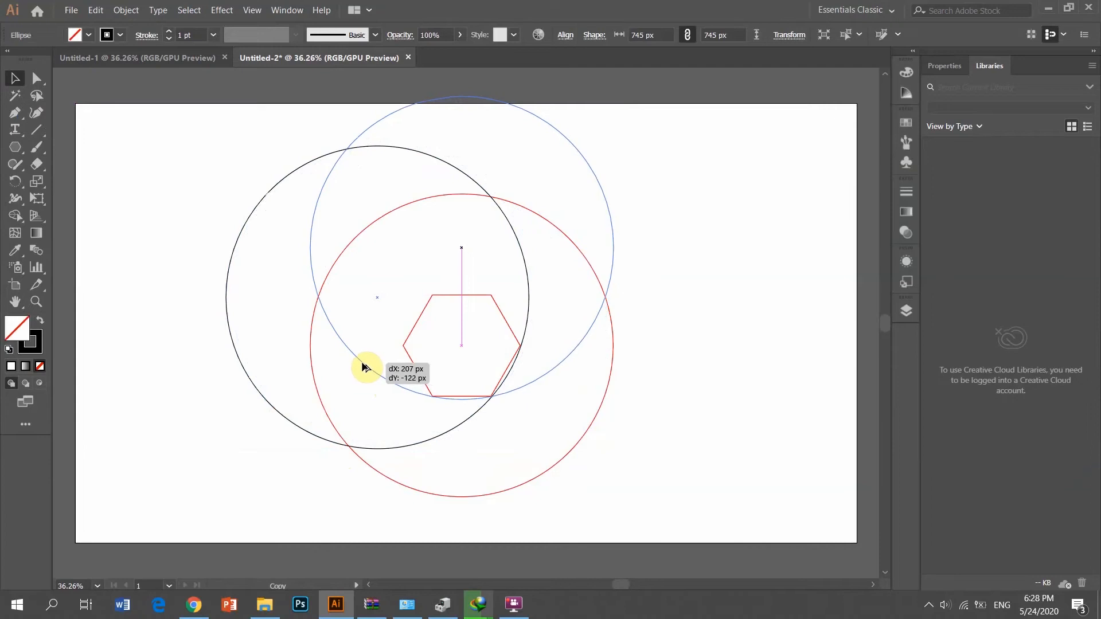
{"action": "left_click_drag", "start_coordinate": [363, 365], "coordinate": [362, 364]}
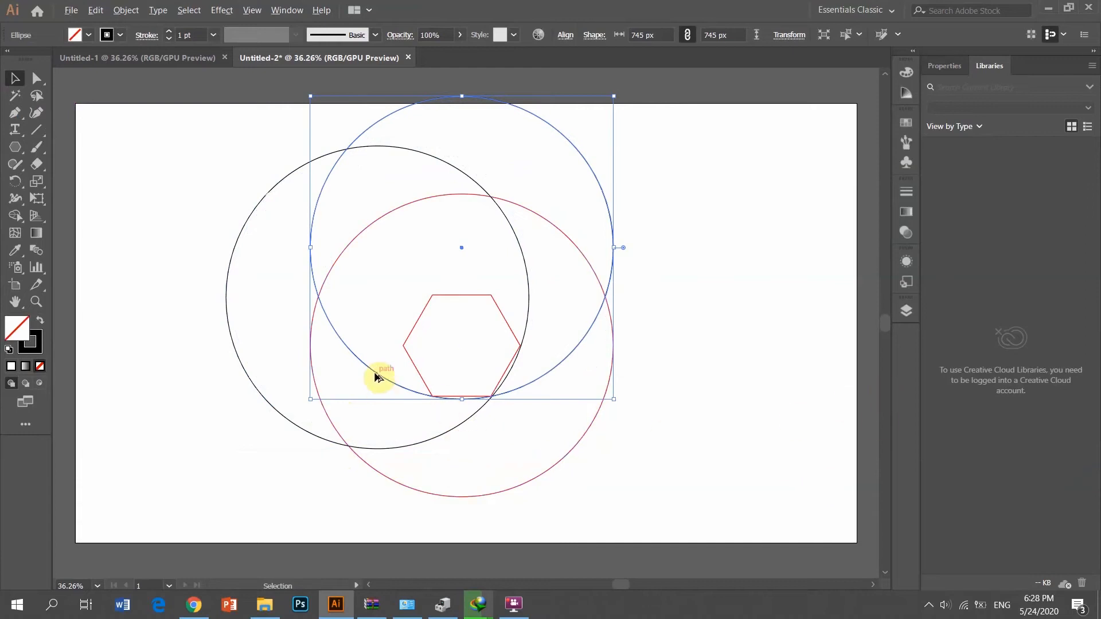
{"action": "left_click_drag", "start_coordinate": [376, 374], "coordinate": [461, 424]}
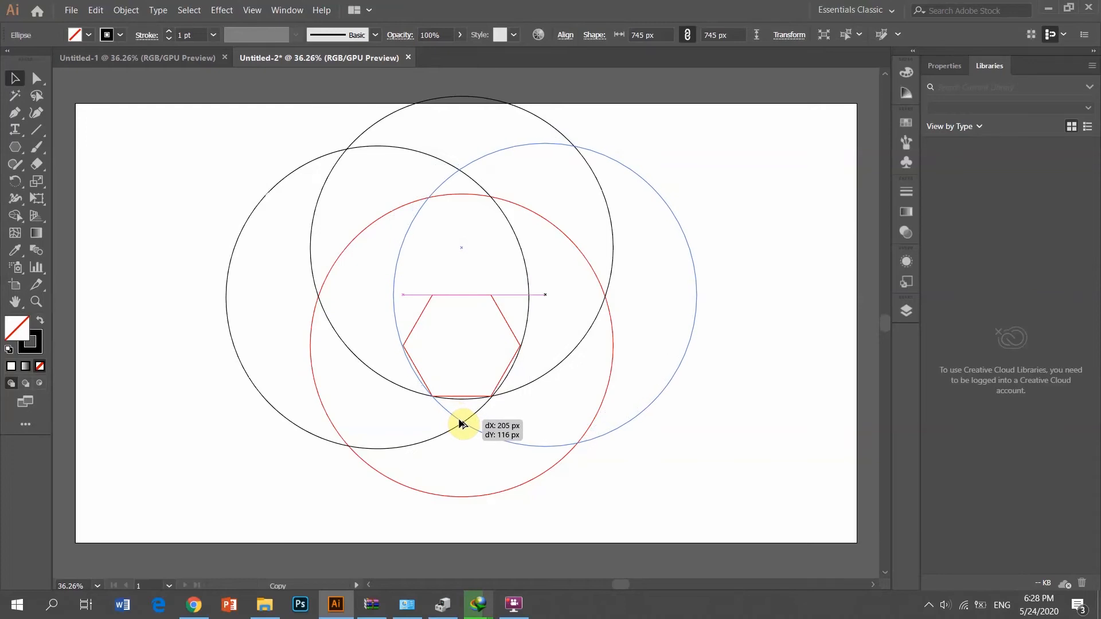
{"action": "left_click_drag", "start_coordinate": [461, 424], "coordinate": [461, 425]}
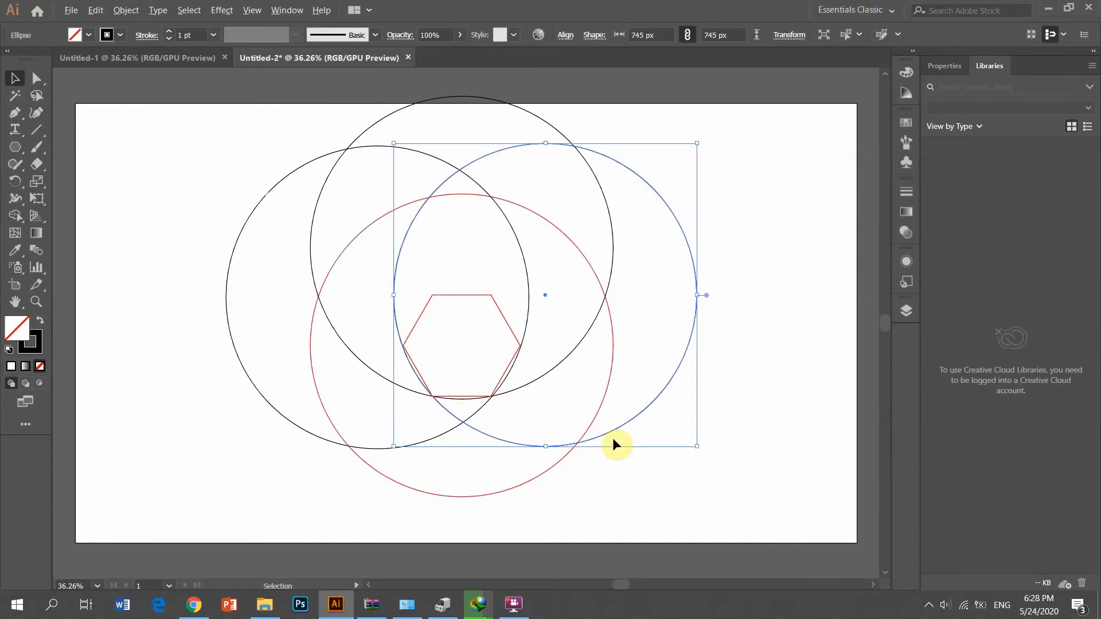
{"action": "left_click_drag", "start_coordinate": [614, 436], "coordinate": [615, 528]}
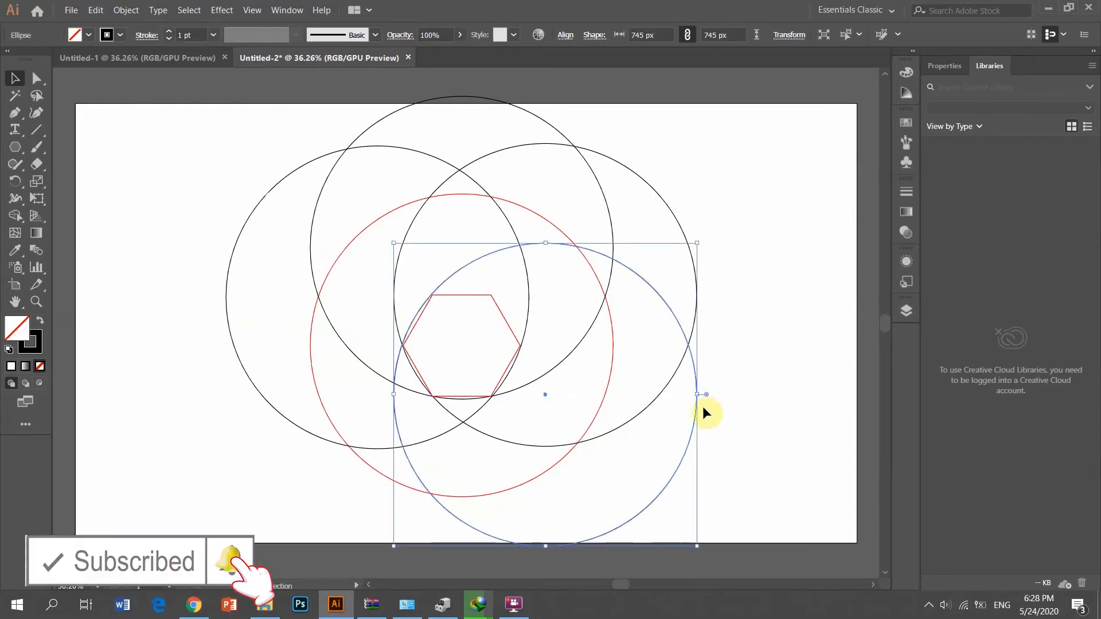
{"action": "left_click_drag", "start_coordinate": [454, 516], "coordinate": [373, 568]}
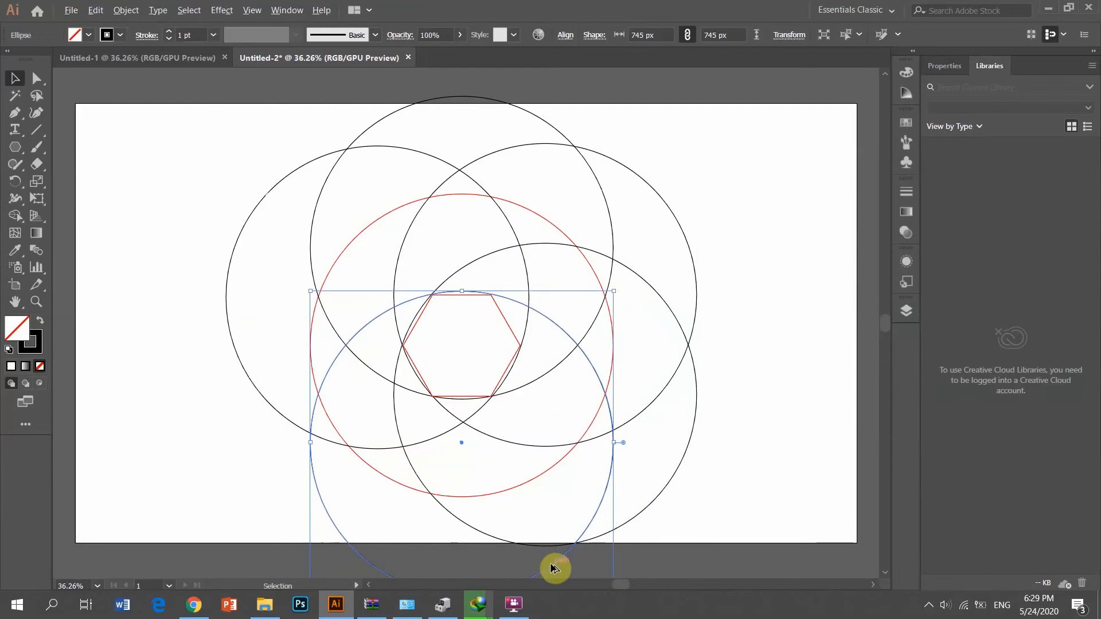
{"action": "left_click_drag", "start_coordinate": [542, 563], "coordinate": [467, 518]}
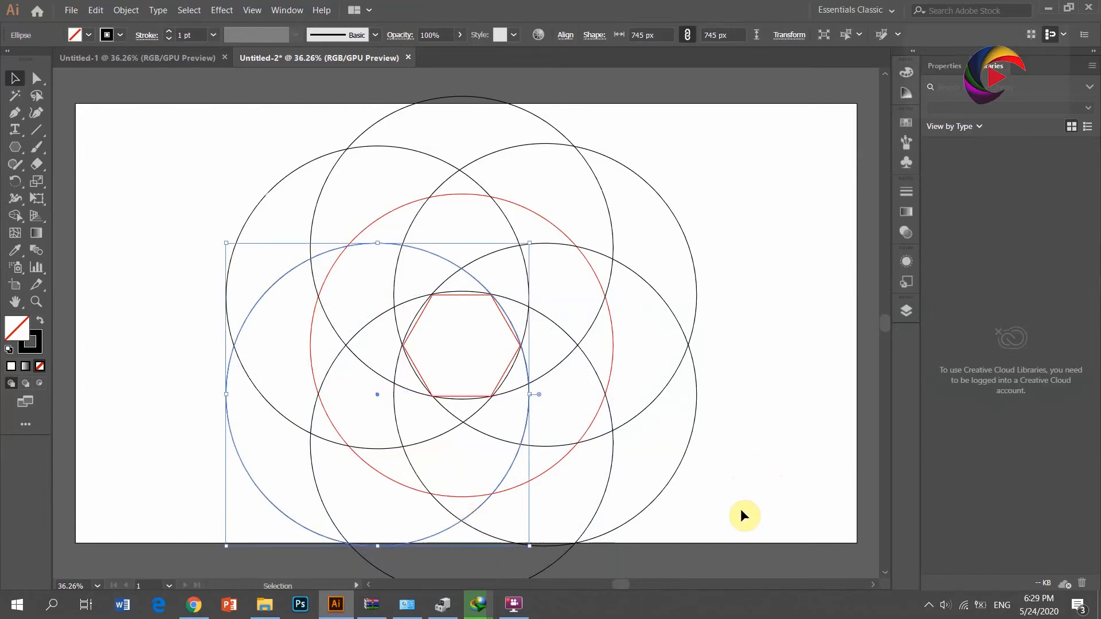
Step: Select all the shapes and merge the regions inside the red circle into six curved blades around the hexagon with the Shape Builder tool
{"action": "left_click_drag", "start_coordinate": [745, 514], "coordinate": [197, 164]}
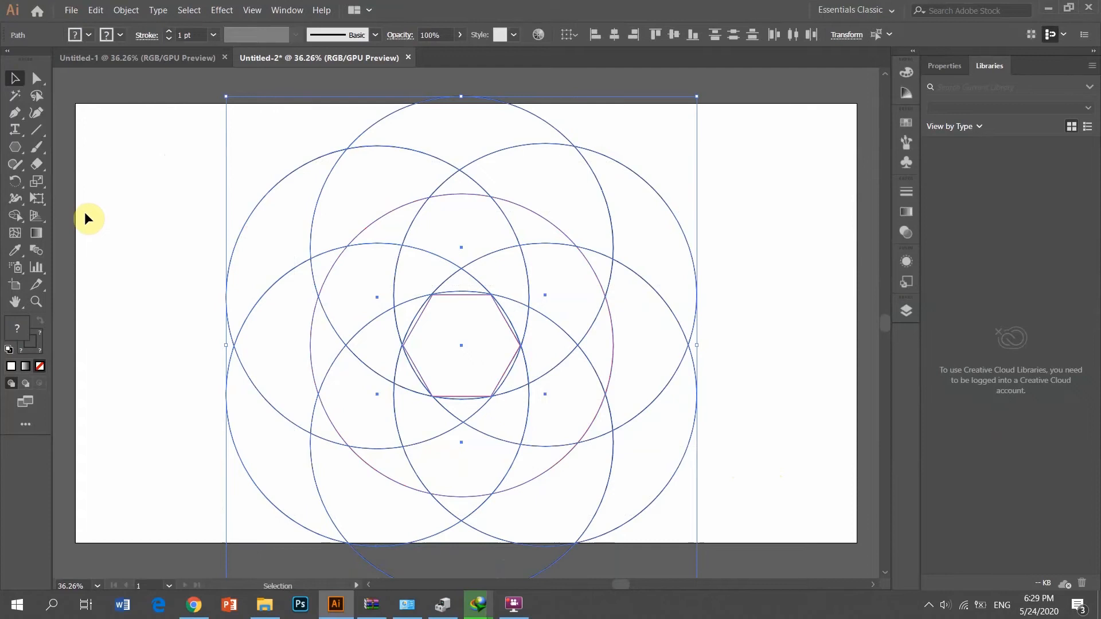
{"action": "left_click", "coordinate": [14, 217]}
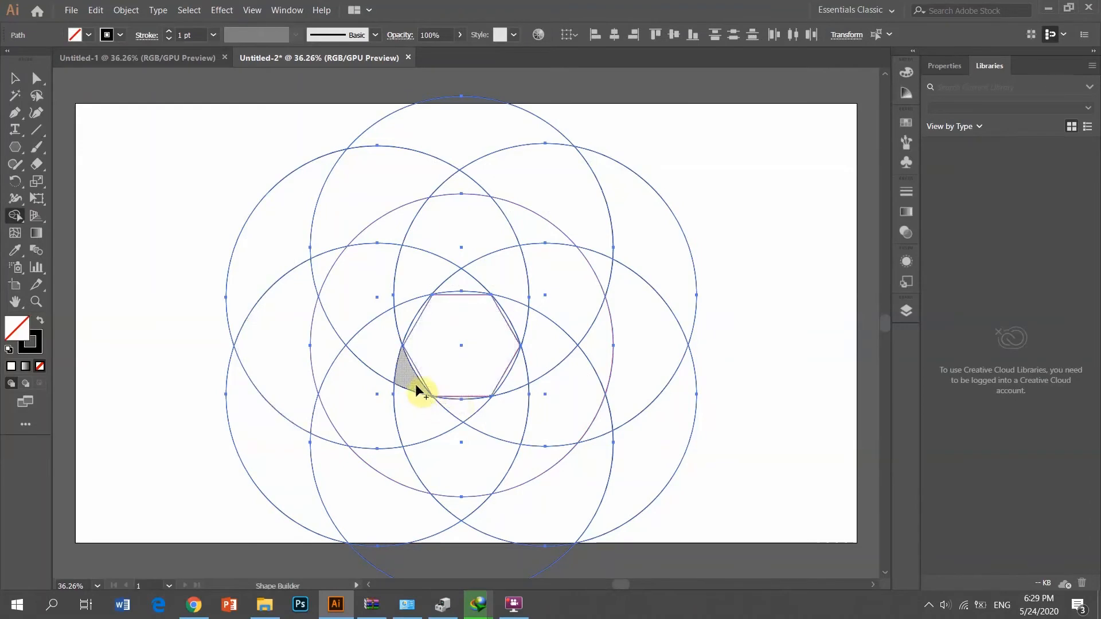
{"action": "left_click_drag", "start_coordinate": [373, 324], "coordinate": [375, 267]}
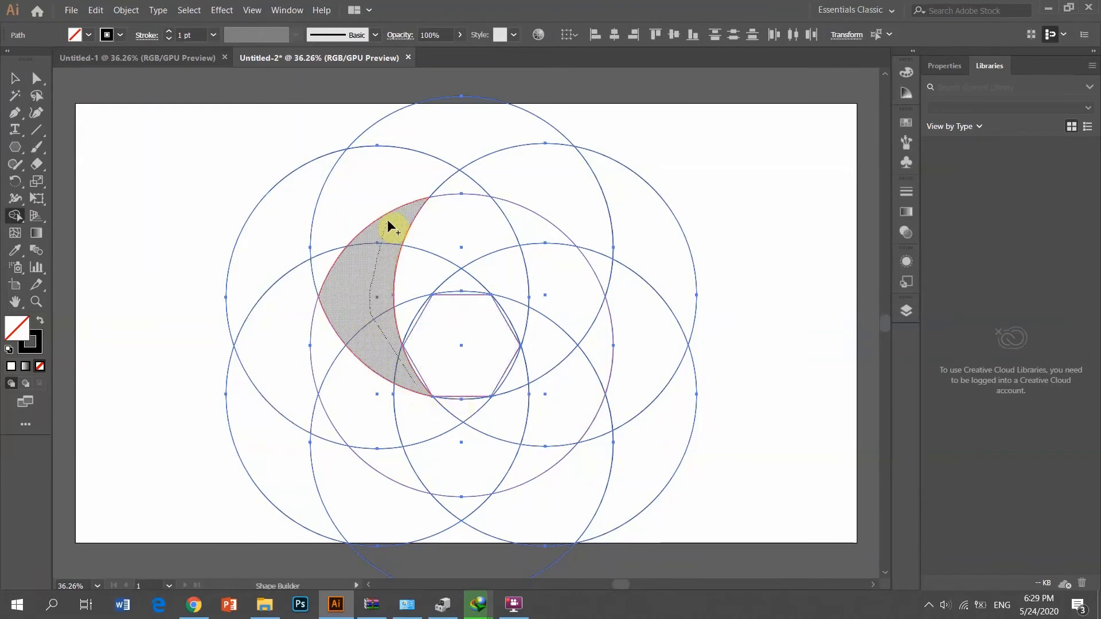
{"action": "left_click_drag", "start_coordinate": [390, 225], "coordinate": [395, 198]}
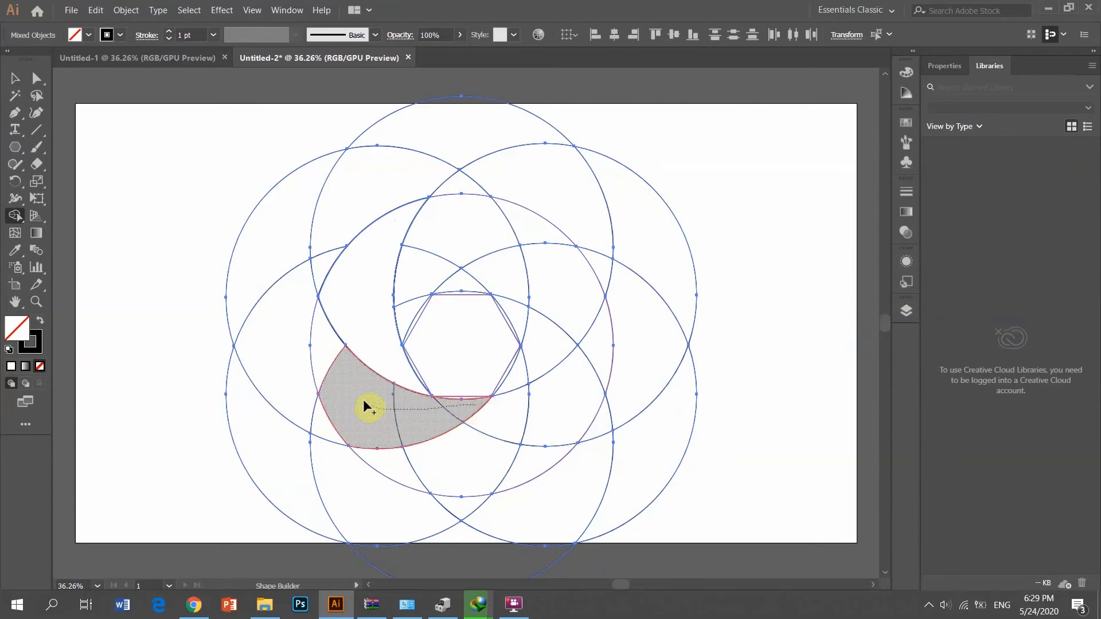
{"action": "left_click", "coordinate": [330, 350]}
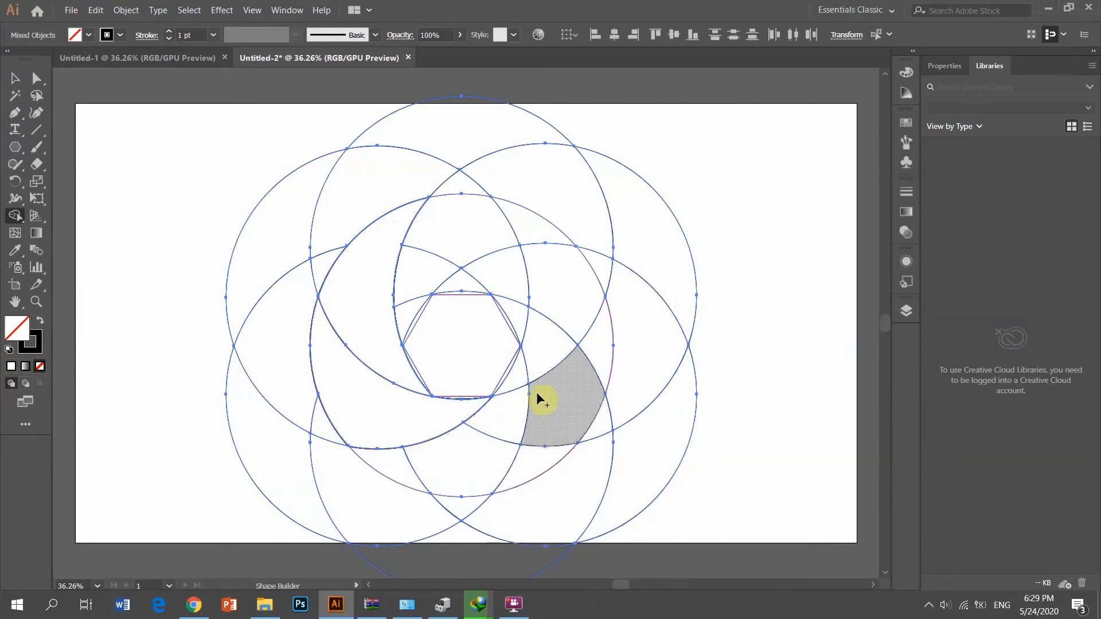
{"action": "mouse_move", "coordinate": [521, 374]}
{"action": "left_mouse_down"}
{"action": "mouse_move", "coordinate": [506, 430]}
{"action": "mouse_move", "coordinate": [398, 462]}
{"action": "left_mouse_up"}
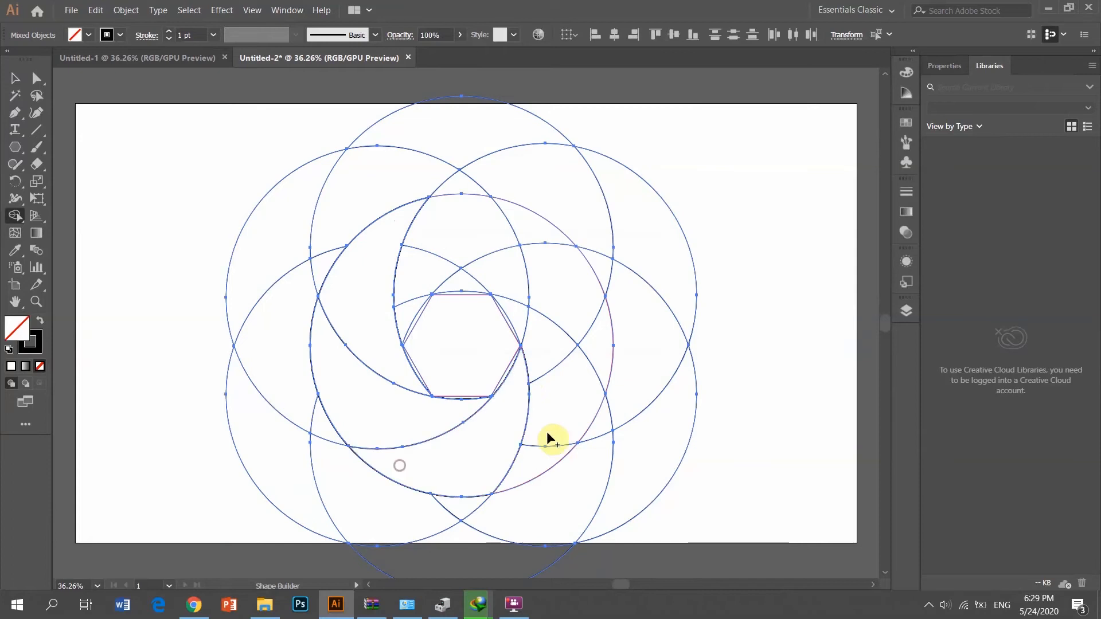
{"action": "mouse_move", "coordinate": [524, 330]}
{"action": "left_mouse_down"}
{"action": "mouse_move", "coordinate": [548, 388]}
{"action": "mouse_move", "coordinate": [536, 458]}
{"action": "left_mouse_up"}
{"action": "mouse_move", "coordinate": [479, 287]}
{"action": "left_mouse_down"}
{"action": "mouse_move", "coordinate": [542, 282]}
{"action": "mouse_move", "coordinate": [580, 309]}
{"action": "left_mouse_up"}
{"action": "left_click_drag", "start_coordinate": [595, 353], "coordinate": [597, 352]}
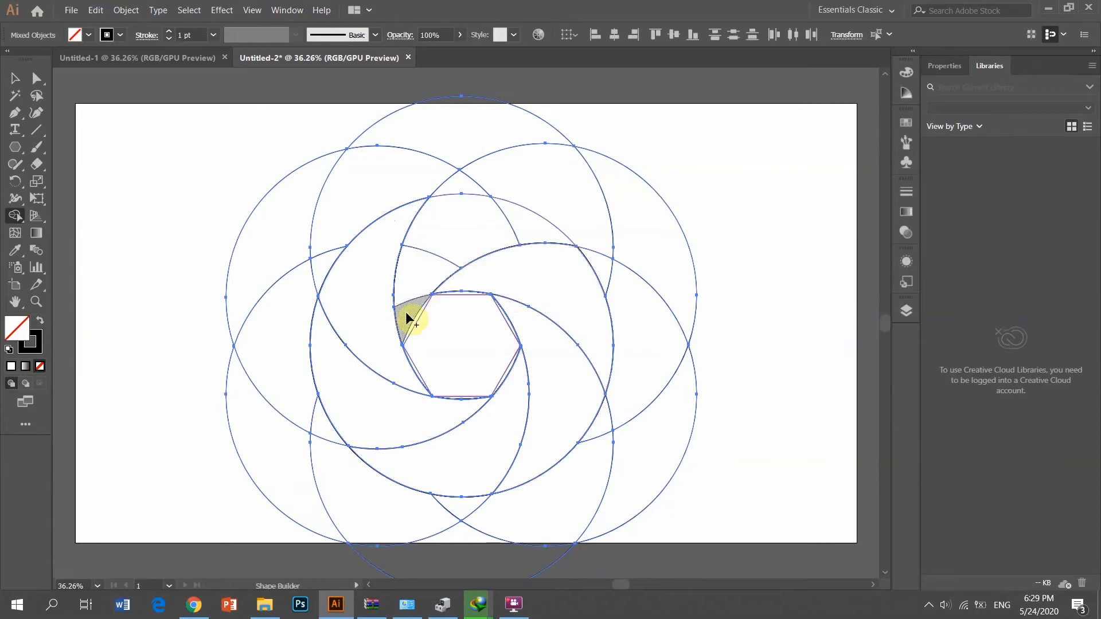
{"action": "mouse_move", "coordinate": [411, 312]}
{"action": "left_mouse_down"}
{"action": "mouse_move", "coordinate": [424, 261]}
{"action": "mouse_move", "coordinate": [477, 226]}
{"action": "mouse_move", "coordinate": [540, 227]}
{"action": "left_mouse_up"}
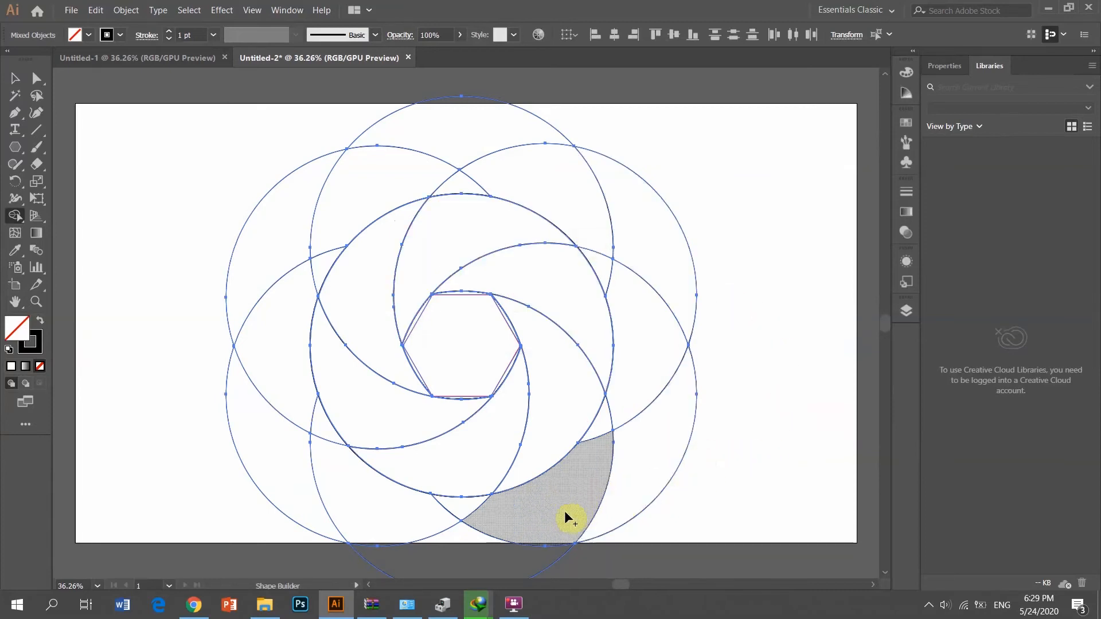
Step: Remove all circle regions outside the six blades and the hexagon at the centre with the Shape Builder tool
{"action": "mouse_move", "coordinate": [566, 516]}
{"action": "left_mouse_down"}
{"action": "mouse_move", "coordinate": [620, 504]}
{"action": "mouse_move", "coordinate": [615, 469]}
{"action": "left_mouse_up"}
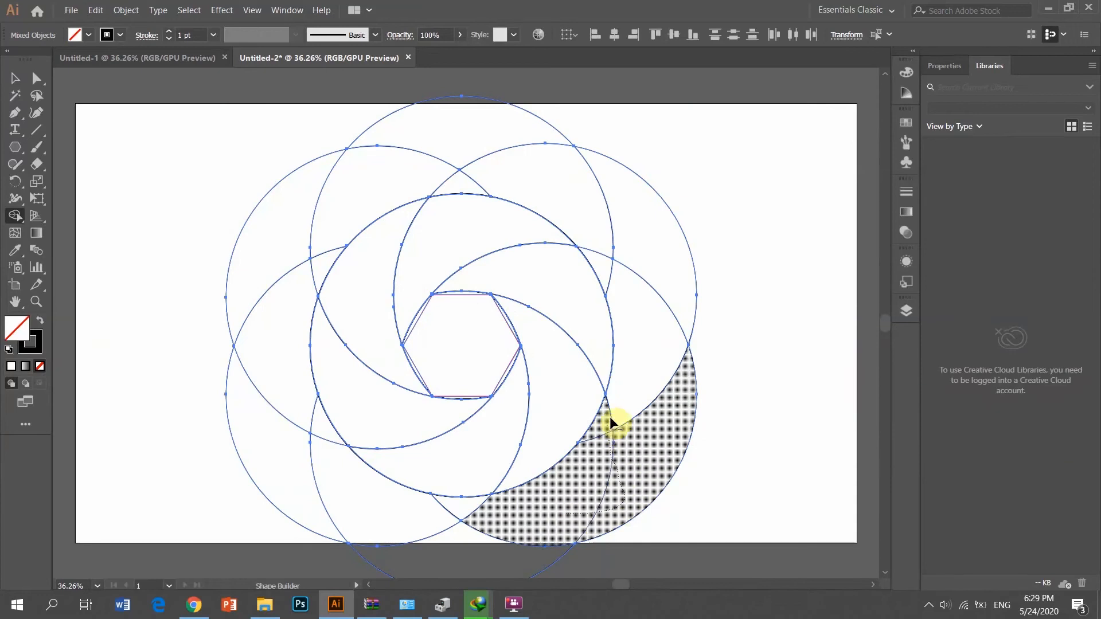
{"action": "mouse_move", "coordinate": [611, 419]}
{"action": "left_mouse_down"}
{"action": "mouse_move", "coordinate": [655, 336]}
{"action": "mouse_move", "coordinate": [655, 281]}
{"action": "mouse_move", "coordinate": [651, 248]}
{"action": "mouse_move", "coordinate": [602, 263]}
{"action": "mouse_move", "coordinate": [602, 228]}
{"action": "left_mouse_up"}
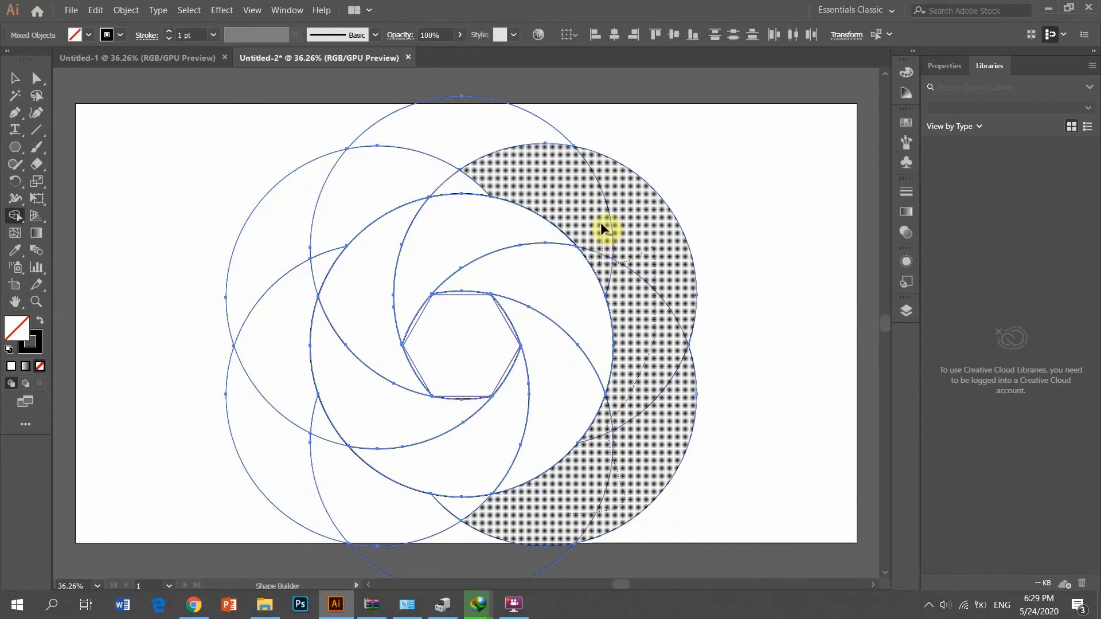
{"action": "mouse_move", "coordinate": [538, 152]}
{"action": "left_mouse_down"}
{"action": "mouse_move", "coordinate": [475, 150]}
{"action": "mouse_move", "coordinate": [423, 182]}
{"action": "mouse_move", "coordinate": [470, 185]}
{"action": "mouse_move", "coordinate": [309, 214]}
{"action": "mouse_move", "coordinate": [302, 294]}
{"action": "left_mouse_up"}
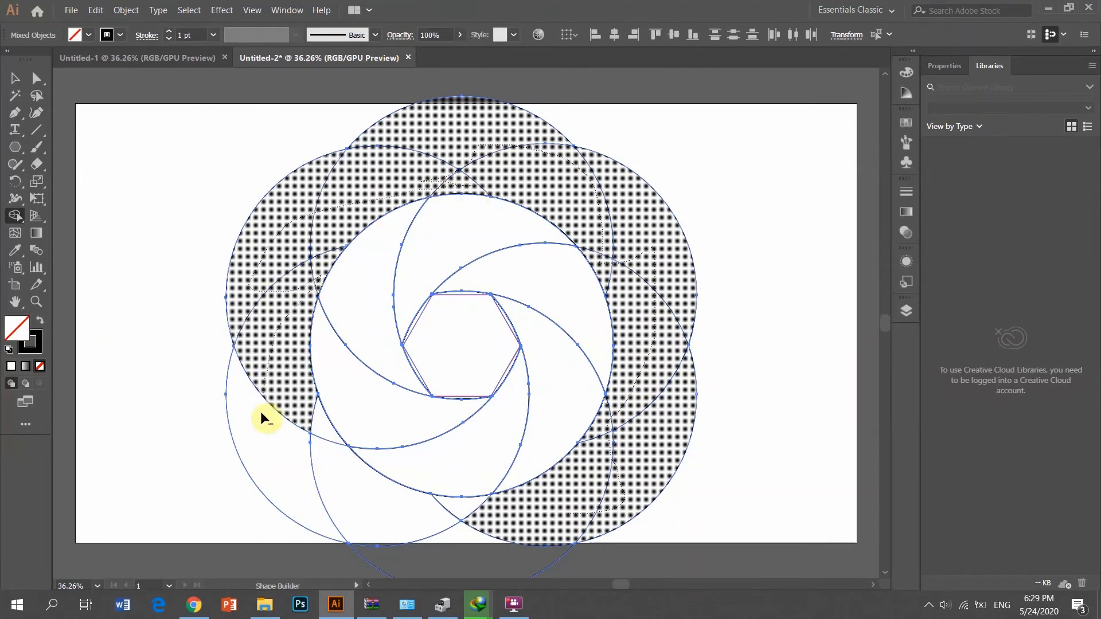
{"action": "mouse_move", "coordinate": [261, 411]}
{"action": "left_mouse_down"}
{"action": "mouse_move", "coordinate": [281, 440]}
{"action": "mouse_move", "coordinate": [319, 434]}
{"action": "mouse_move", "coordinate": [357, 498]}
{"action": "left_mouse_up"}
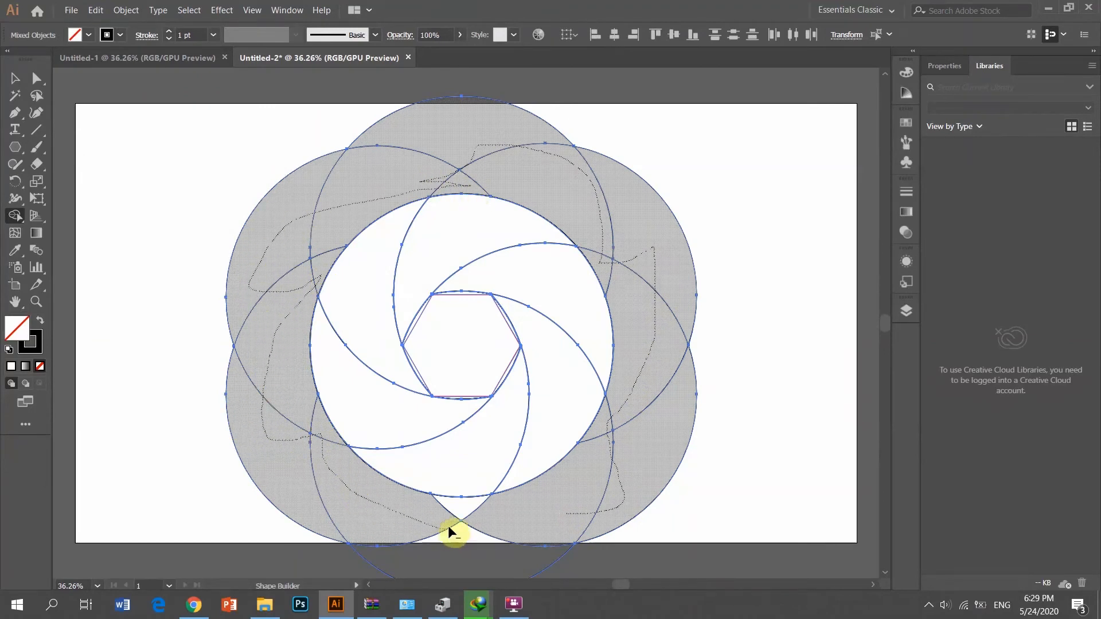
{"action": "left_click_drag", "start_coordinate": [462, 515], "coordinate": [462, 528]}
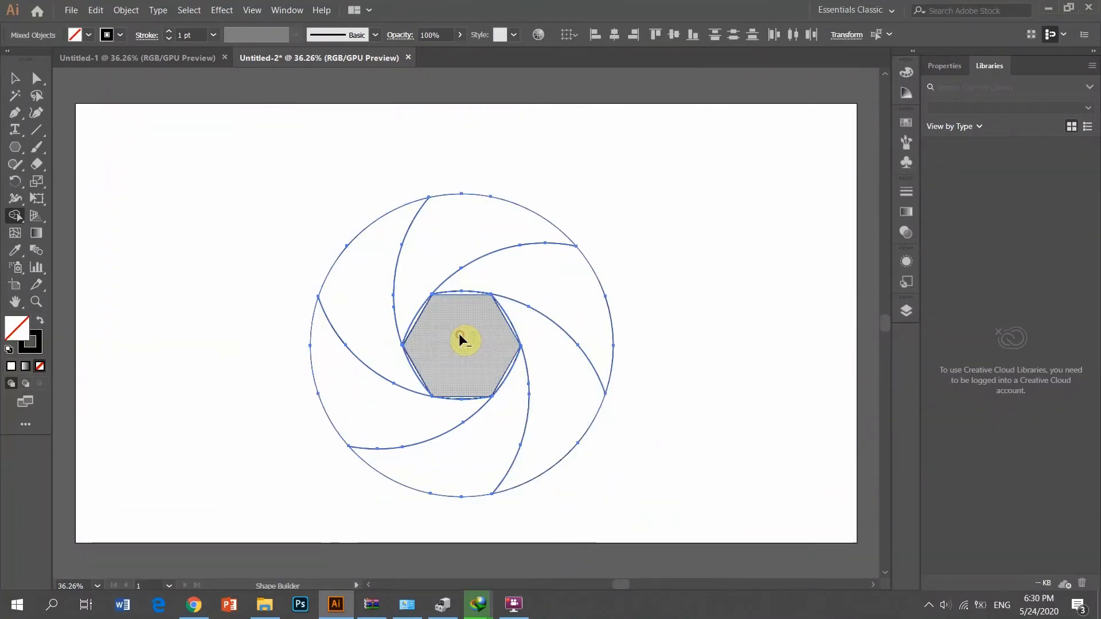
{"action": "left_click", "coordinate": [462, 302], "text": "alt"}
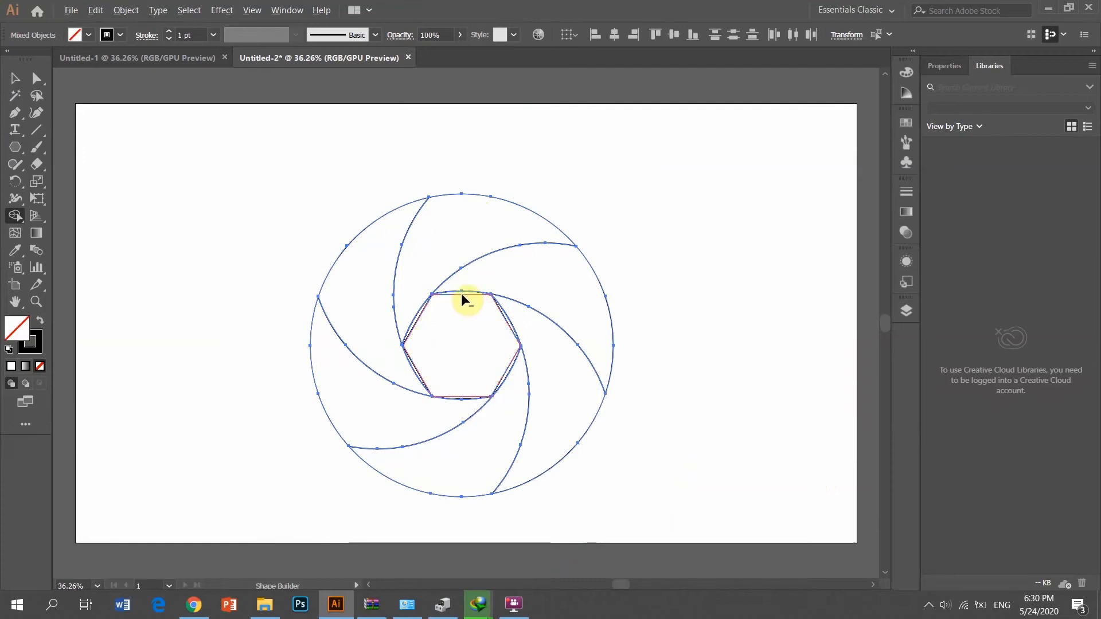
{"action": "left_click", "coordinate": [463, 295], "text": "alt"}
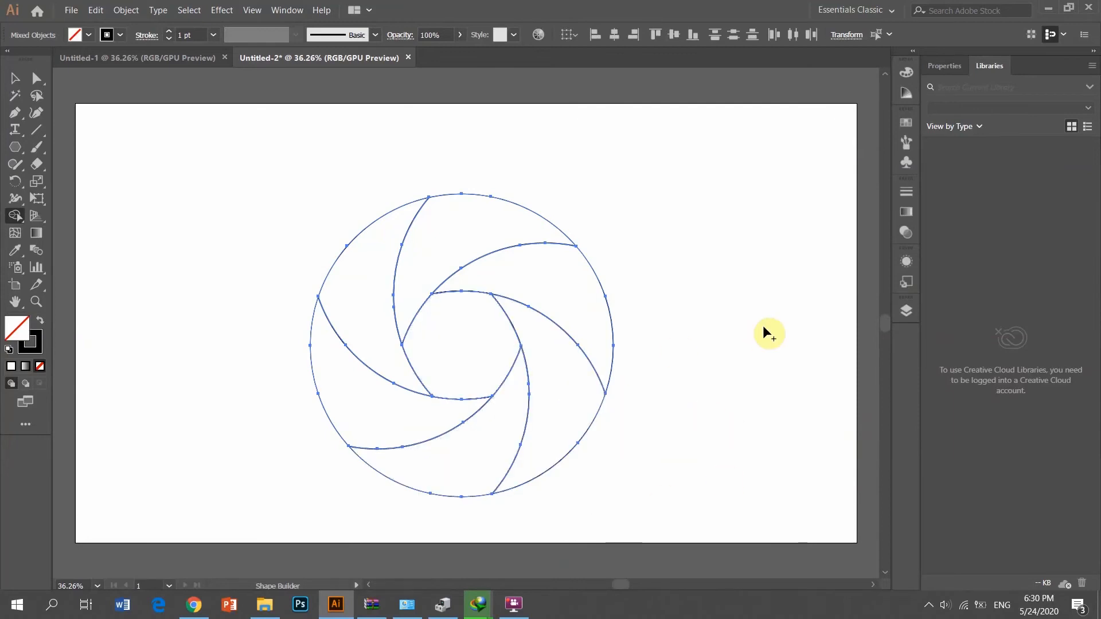
Step: Select the top blade and fill it with the default white-to-black linear gradient
{"action": "left_click", "coordinate": [14, 79]}
{"action": "left_click", "coordinate": [456, 213]}
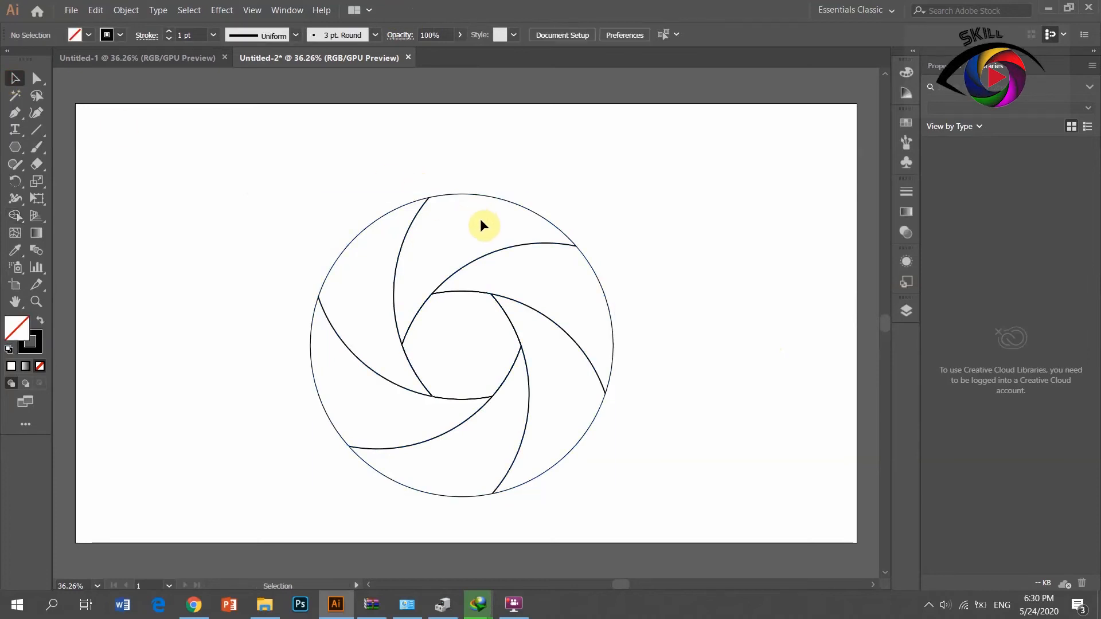
{"action": "left_click", "coordinate": [25, 366]}
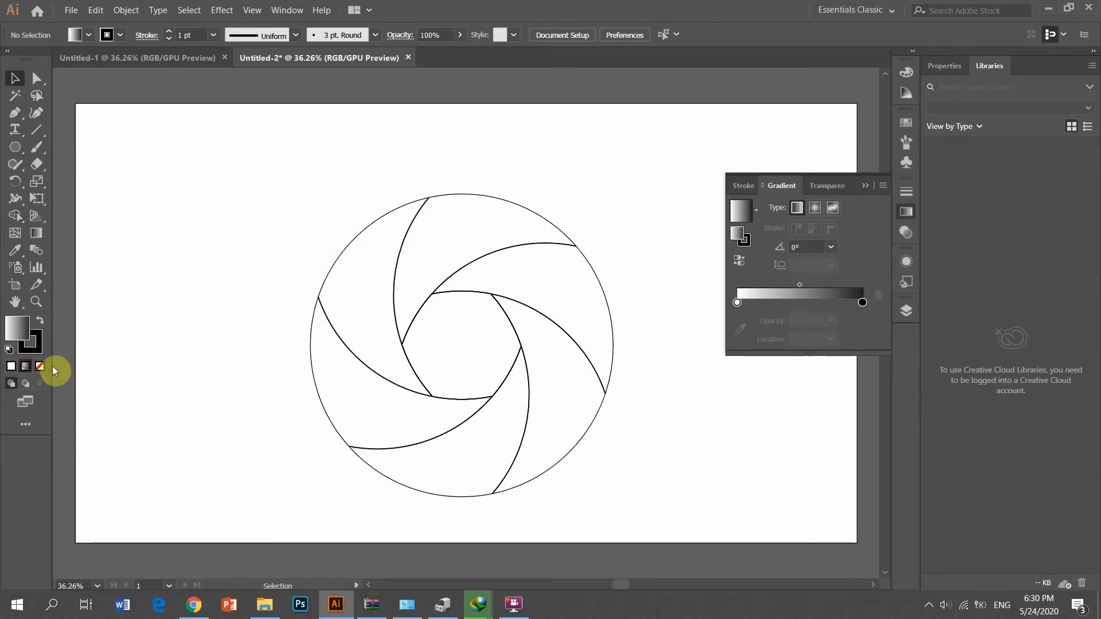
{"action": "left_click", "coordinate": [466, 234]}
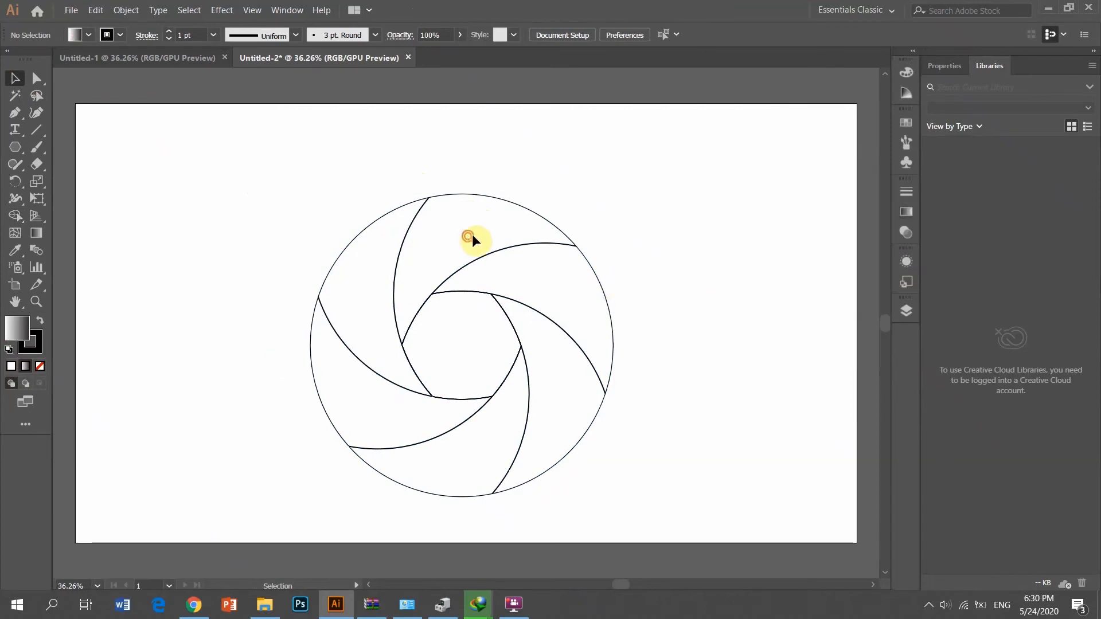
{"action": "left_click", "coordinate": [508, 216]}
{"action": "left_click_drag", "start_coordinate": [500, 273], "coordinate": [535, 274]}
{"action": "left_click", "coordinate": [508, 211]}
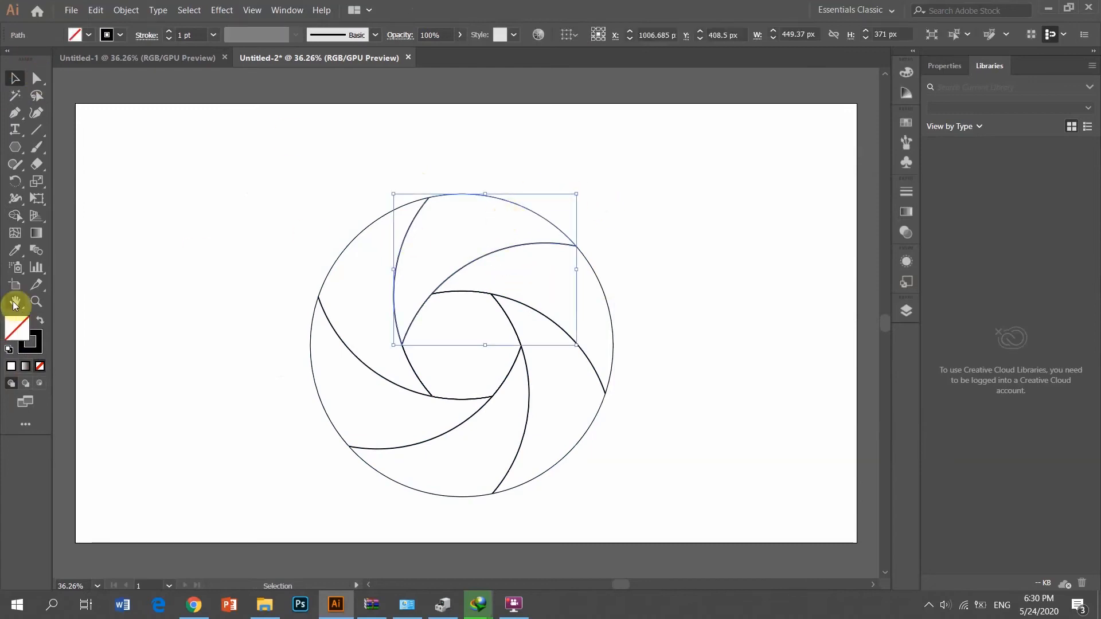
{"action": "left_click", "coordinate": [25, 366]}
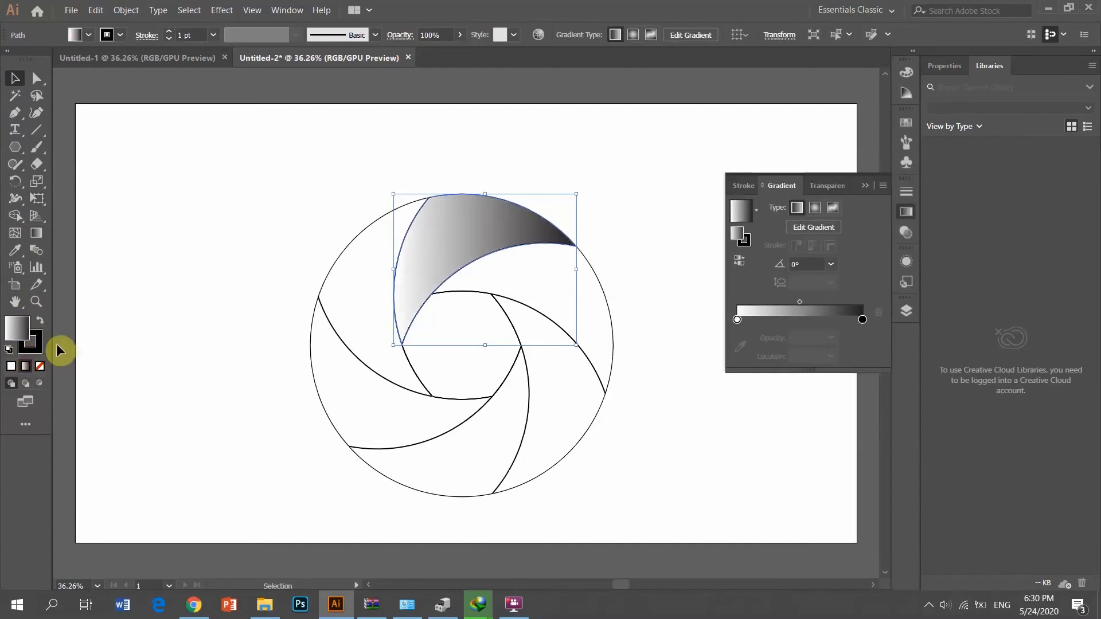
Step: Change the top blade's white gradient stop to red and set the gradient type to radial
{"action": "double_click", "coordinate": [738, 320]}
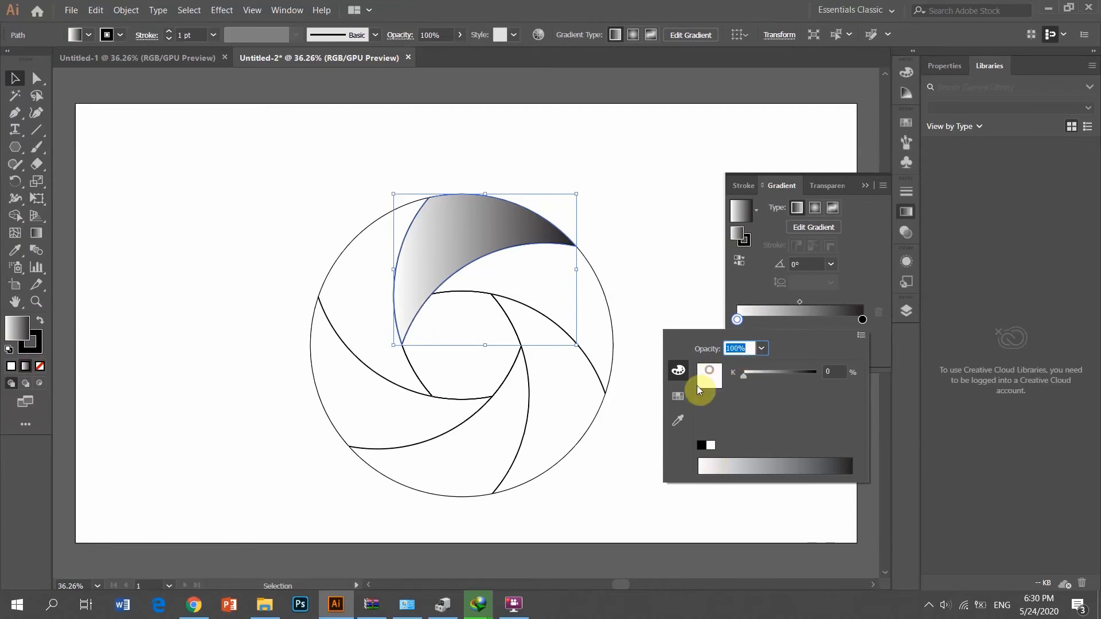
{"action": "left_click", "coordinate": [679, 395]}
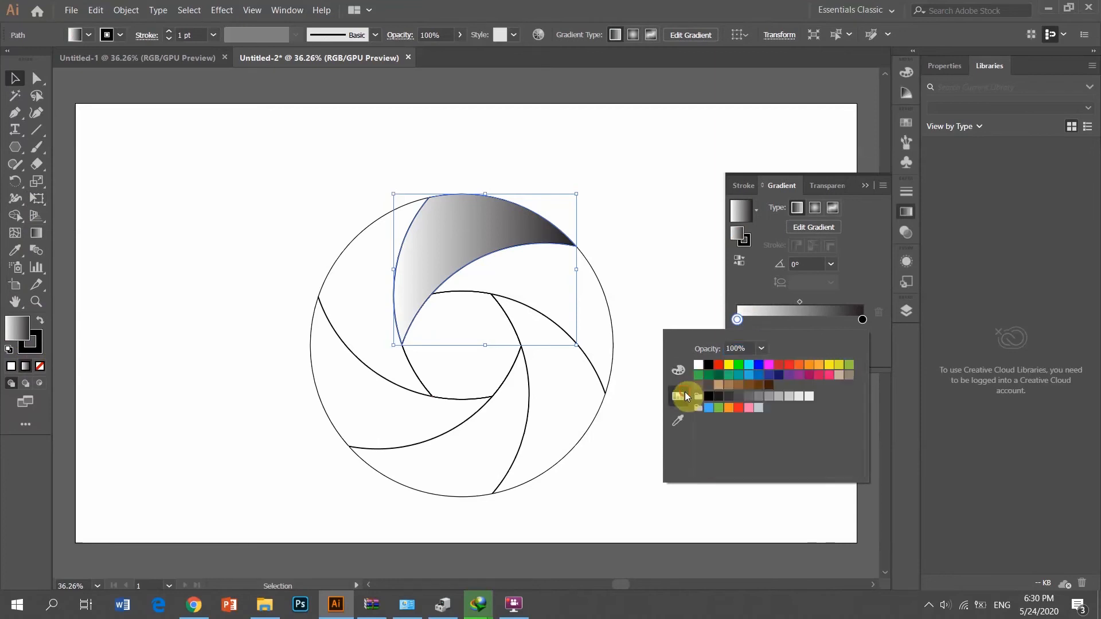
{"action": "left_click", "coordinate": [720, 366]}
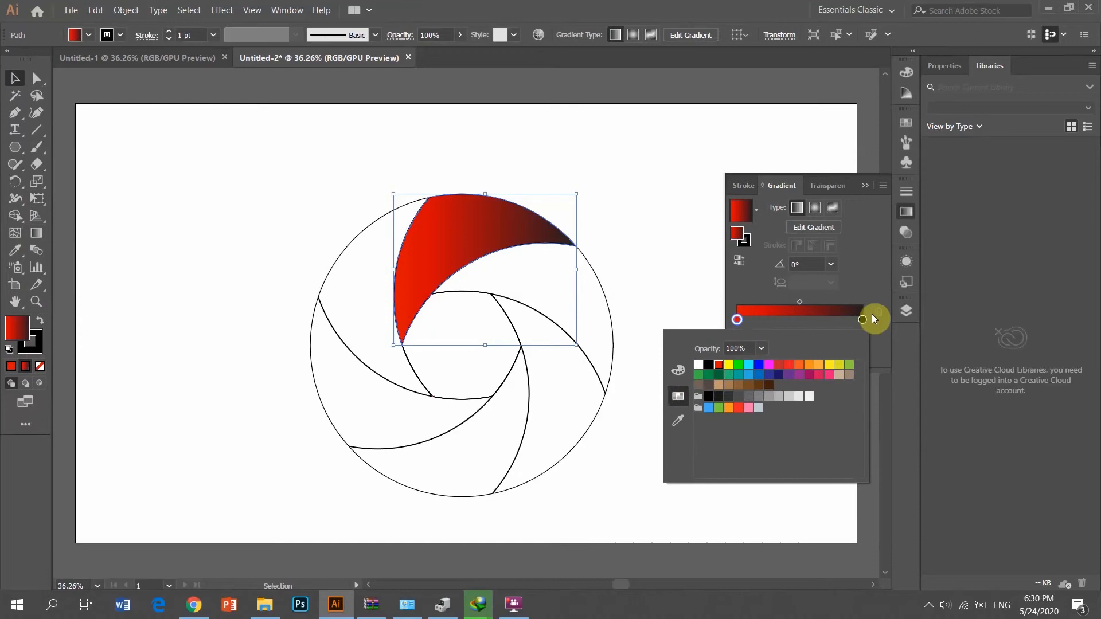
{"action": "left_click", "coordinate": [874, 273]}
{"action": "left_click", "coordinate": [815, 208]}
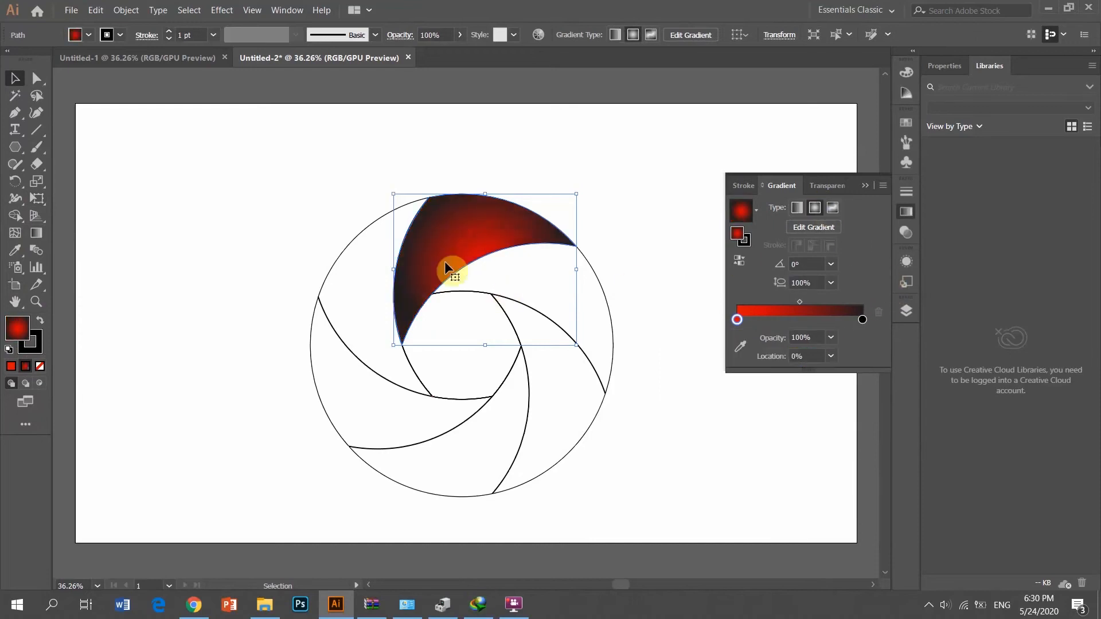
Step: Redraw the top blade's radial gradient so red starts below its right tip and black ends near its upper-left edge
{"action": "left_click", "coordinate": [811, 228]}
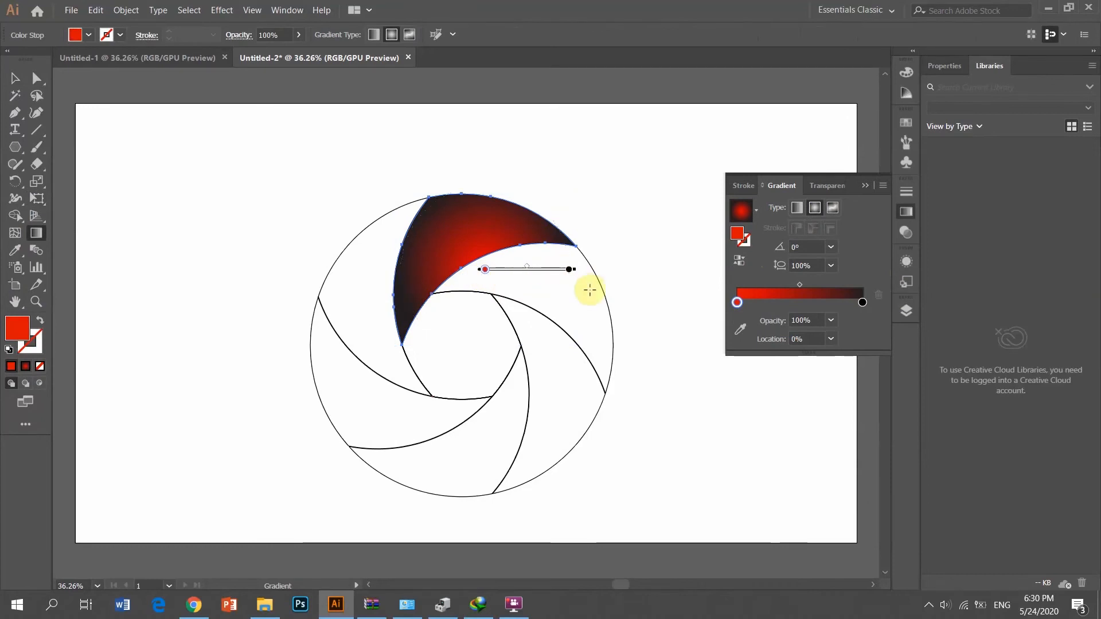
{"action": "left_click_drag", "start_coordinate": [570, 297], "coordinate": [409, 237]}
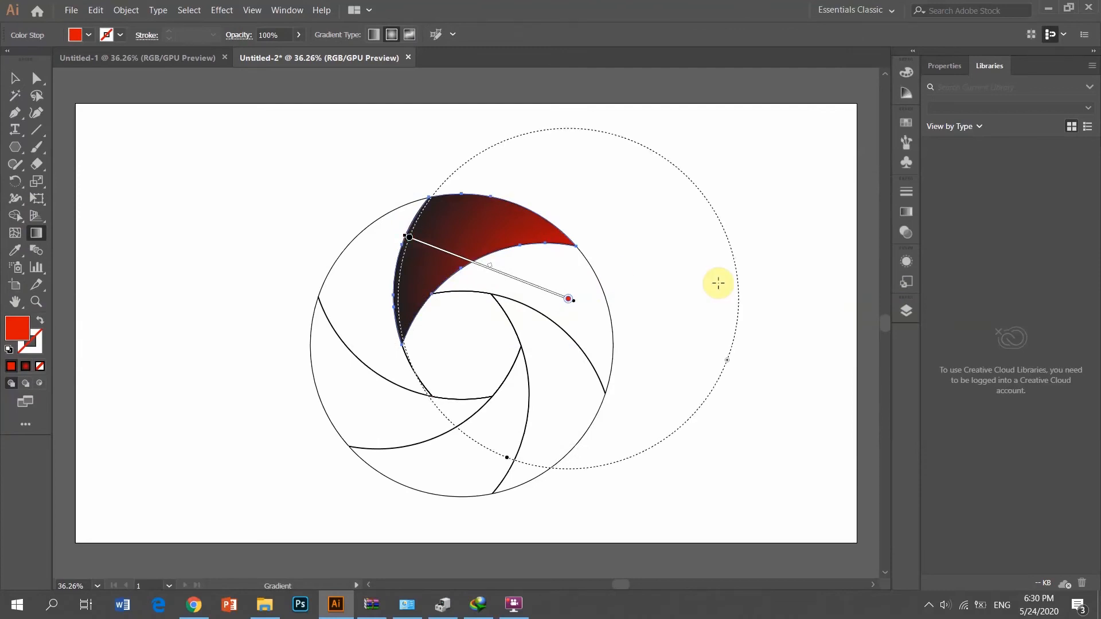
{"action": "left_click", "coordinate": [15, 79]}
Step: Fill the upper-left blade with the radial gradient and change its red colour stop to yellow
{"action": "left_click", "coordinate": [353, 278]}
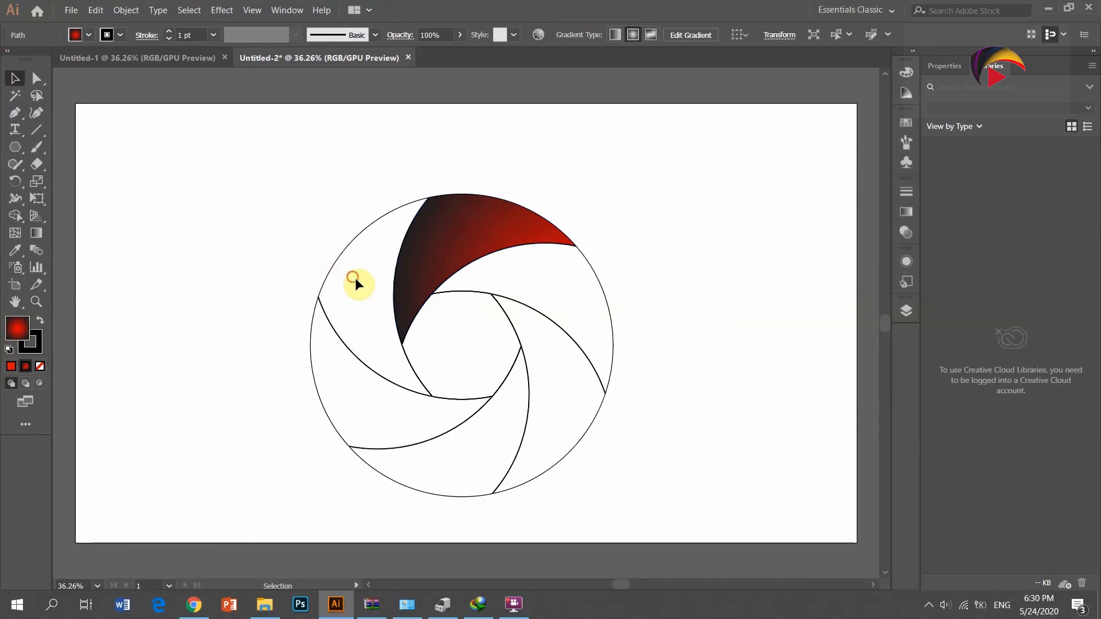
{"action": "left_click", "coordinate": [357, 251]}
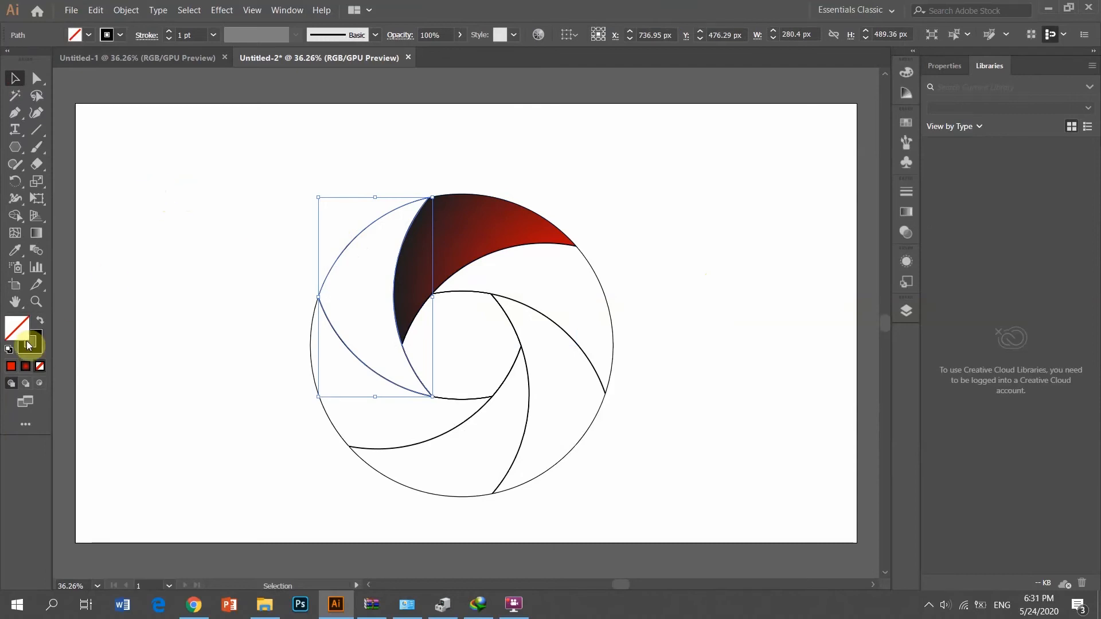
{"action": "left_click", "coordinate": [11, 368]}
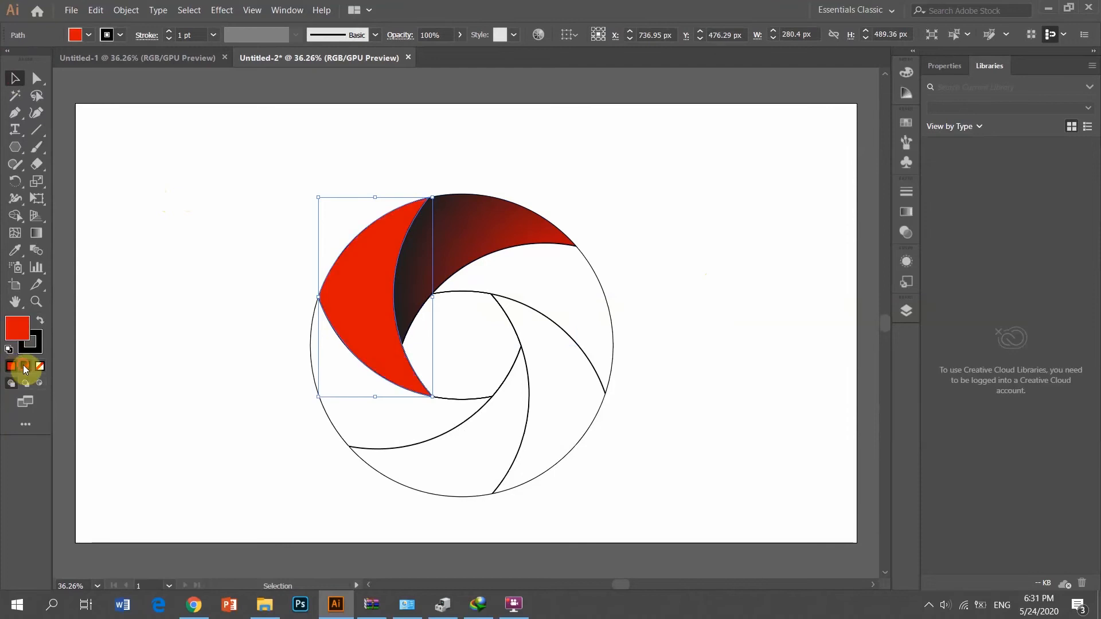
{"action": "left_click", "coordinate": [24, 366]}
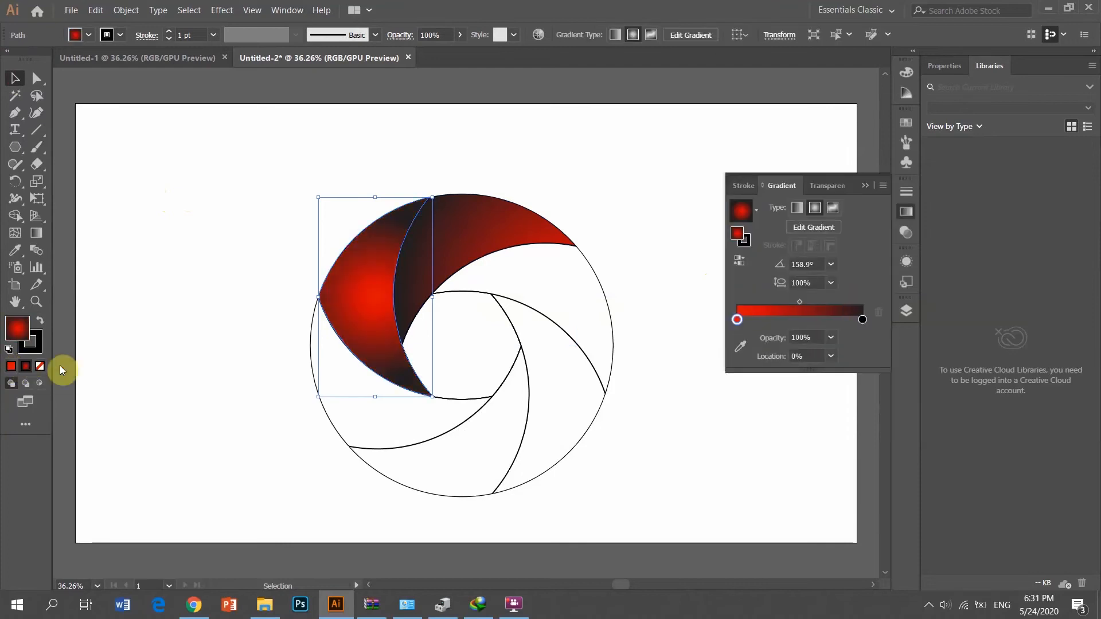
{"action": "double_click", "coordinate": [738, 319]}
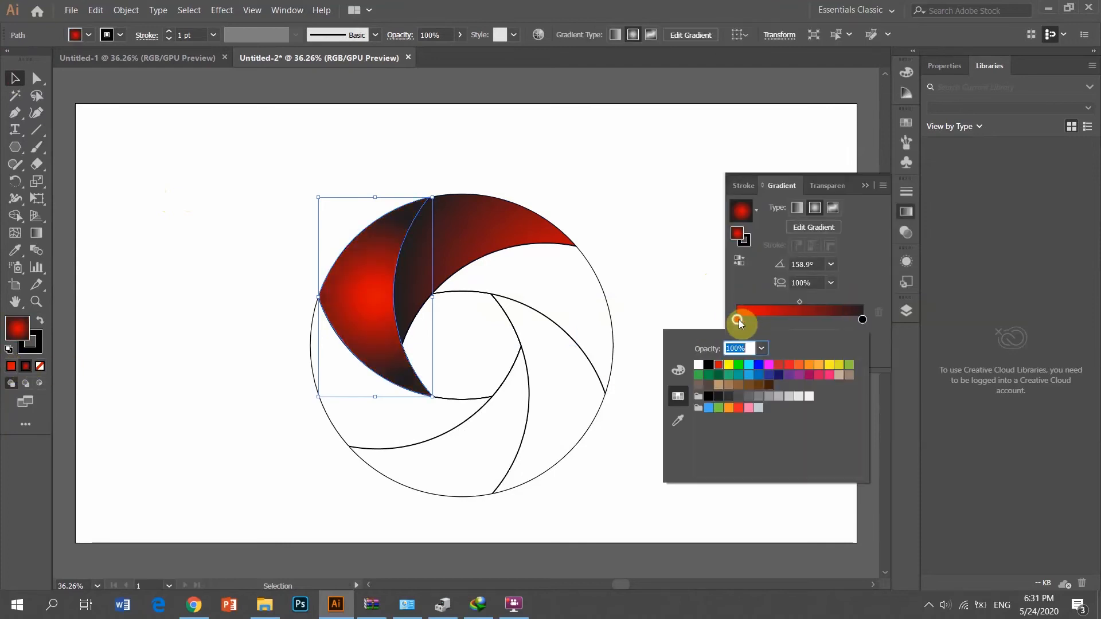
{"action": "left_click", "coordinate": [728, 365]}
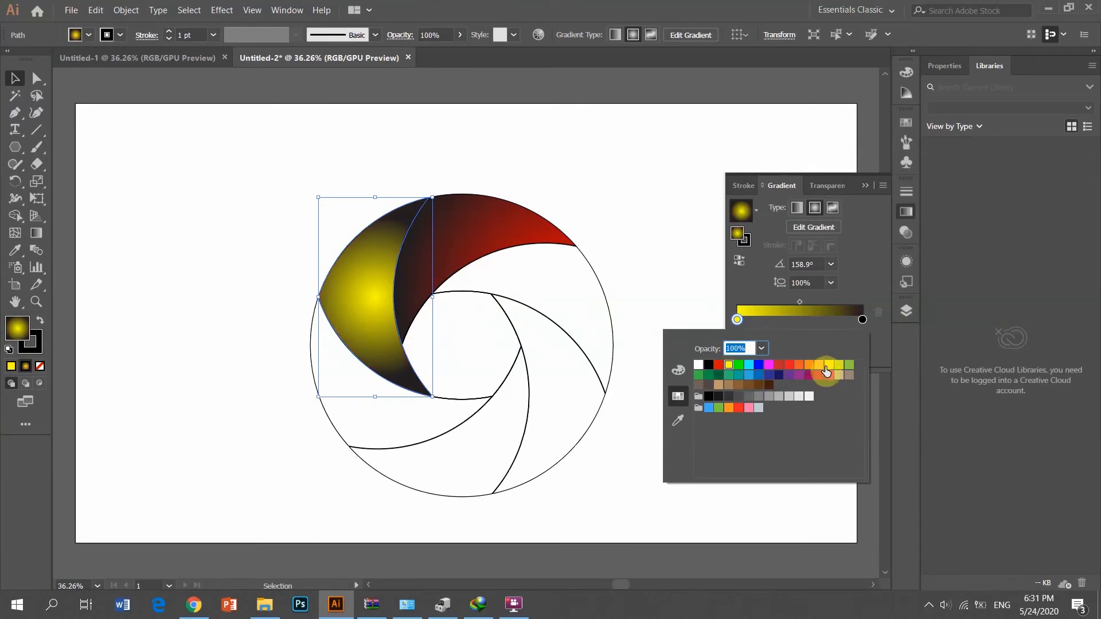
{"action": "left_click", "coordinate": [827, 368]}
Step: Redraw the yellow gradient from inside the red blade to the upper-left blade's lower-left edge, moving its midpoint toward the black end
{"action": "left_click", "coordinate": [815, 228]}
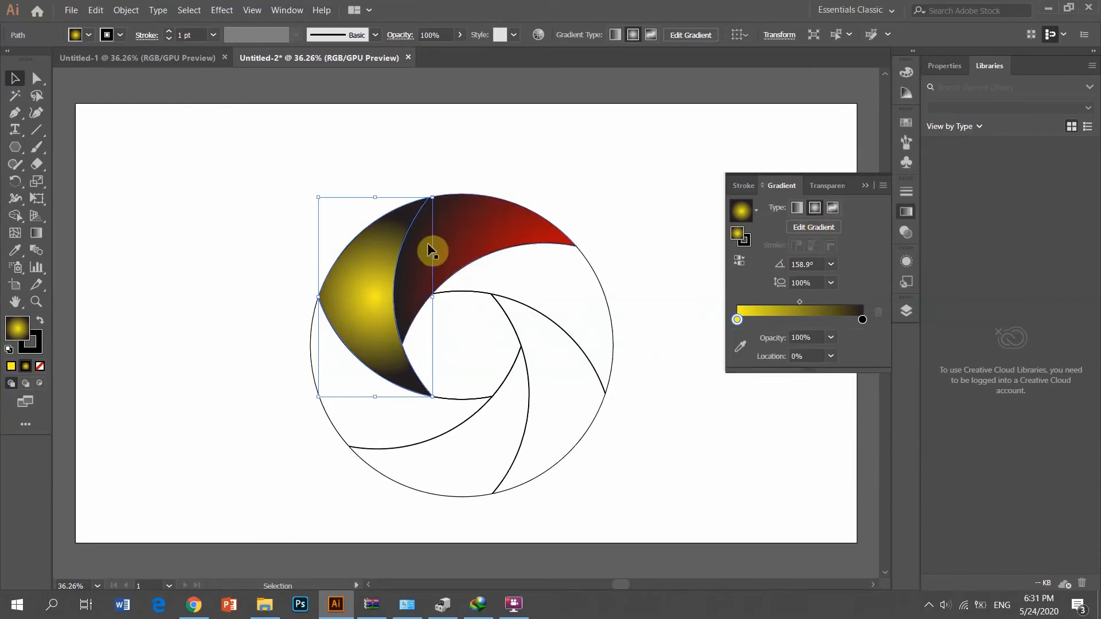
{"action": "left_click", "coordinate": [797, 229]}
{"action": "mouse_move", "coordinate": [461, 218]}
{"action": "left_mouse_down"}
{"action": "mouse_move", "coordinate": [383, 310]}
{"action": "mouse_move", "coordinate": [374, 356]}
{"action": "mouse_move", "coordinate": [360, 357]}
{"action": "mouse_move", "coordinate": [362, 337]}
{"action": "mouse_move", "coordinate": [342, 325]}
{"action": "mouse_move", "coordinate": [325, 327]}
{"action": "left_mouse_up"}
{"action": "left_click_drag", "start_coordinate": [391, 272], "coordinate": [354, 307]}
{"action": "left_click", "coordinate": [395, 324]}
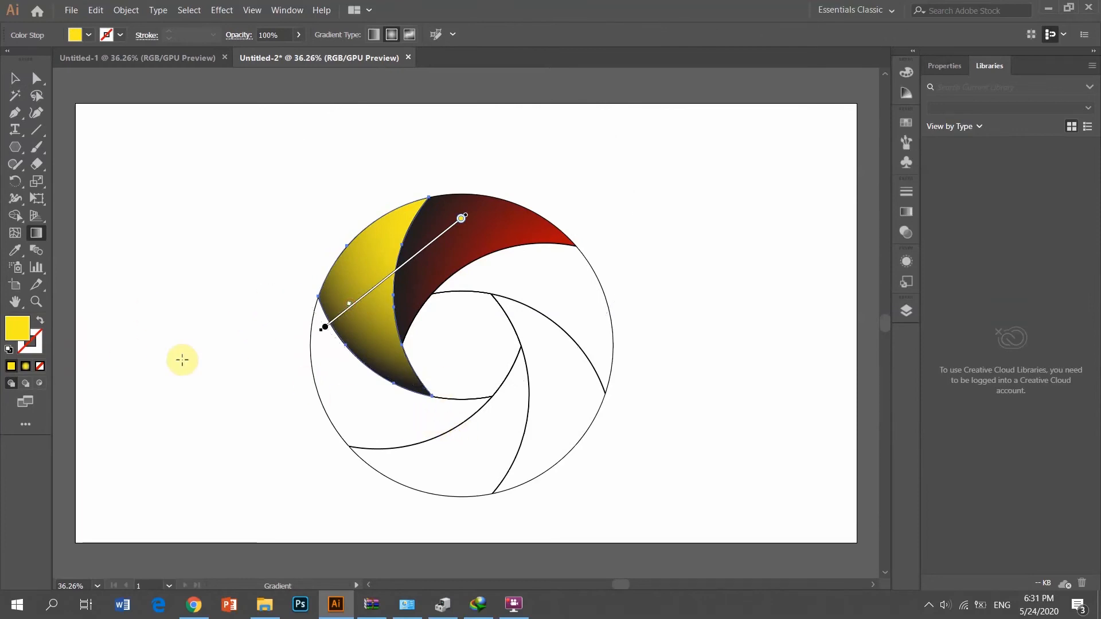
{"action": "left_click", "coordinate": [14, 79]}
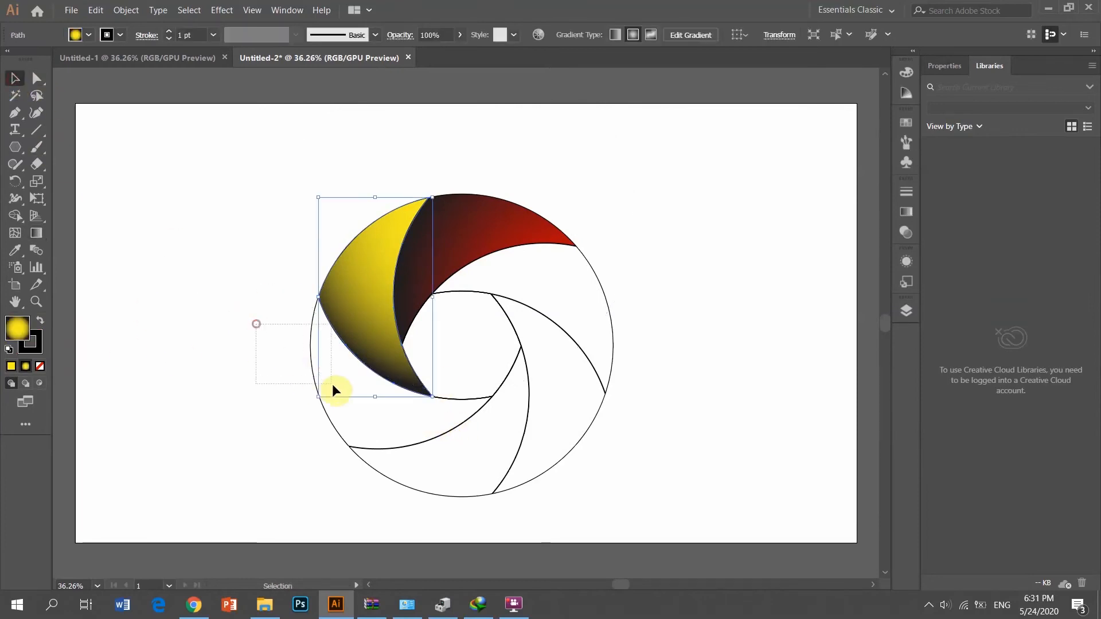
Step: Select only the lower-left blade, fill it with the radial gradient and change its yellow colour stop to cyan
{"action": "left_click_drag", "start_coordinate": [332, 385], "coordinate": [338, 388]}
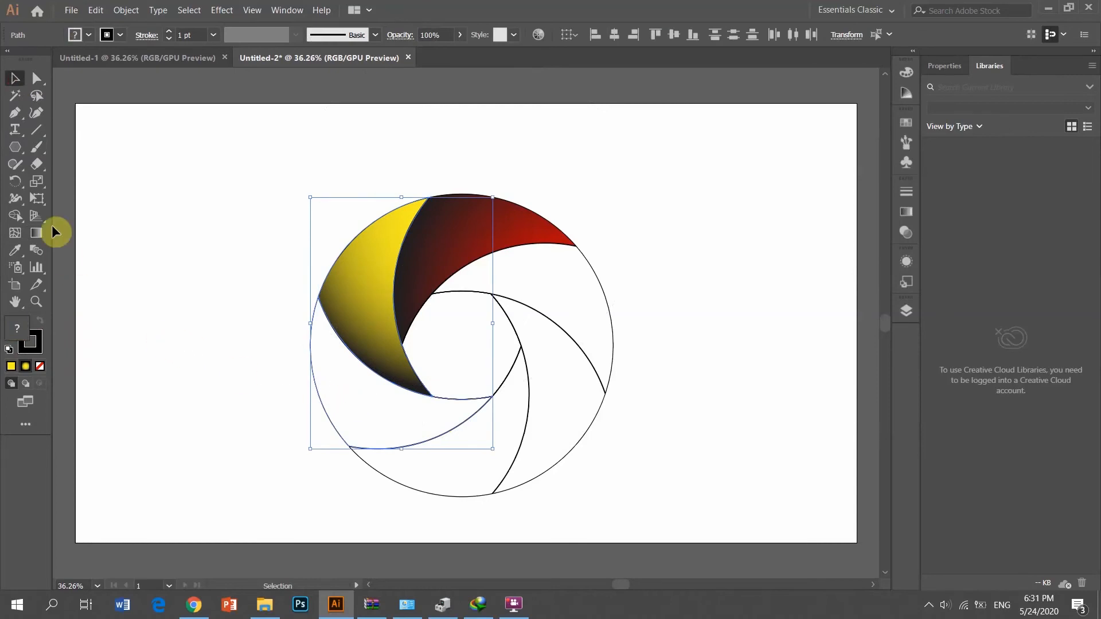
{"action": "left_click", "coordinate": [26, 366]}
{"action": "left_click", "coordinate": [216, 363]}
{"action": "left_click_drag", "start_coordinate": [218, 373], "coordinate": [344, 394]}
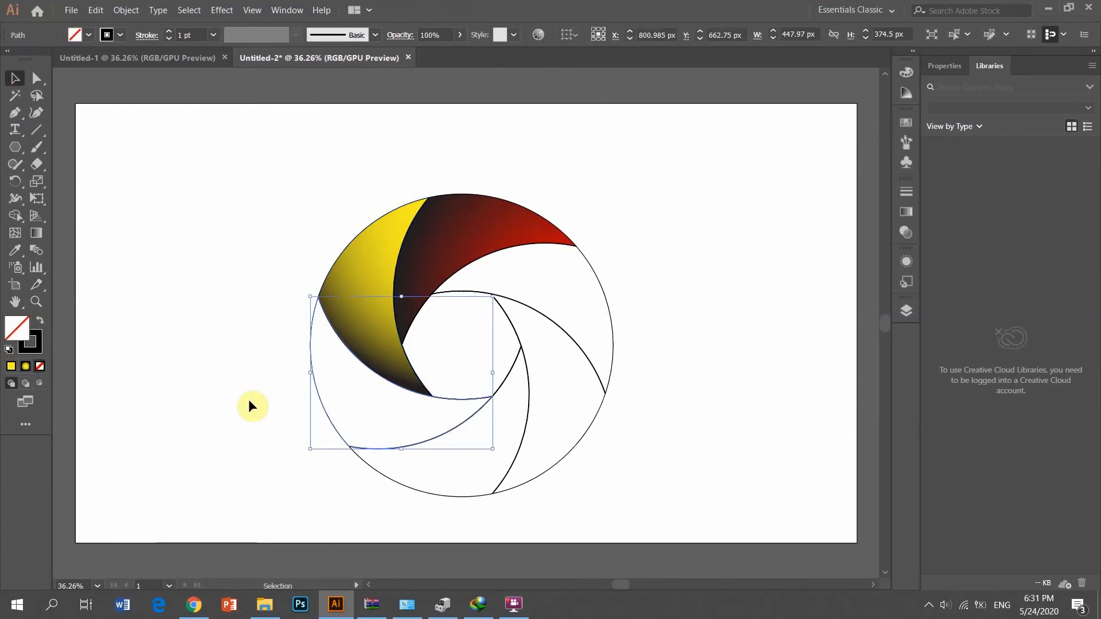
{"action": "left_click", "coordinate": [25, 366]}
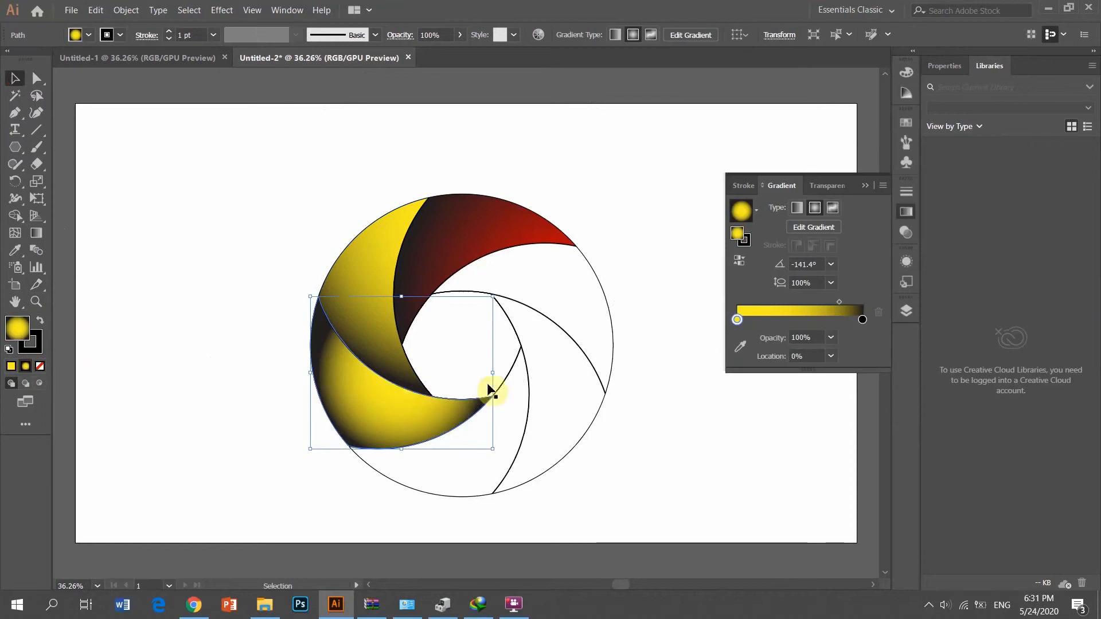
{"action": "double_click", "coordinate": [738, 320]}
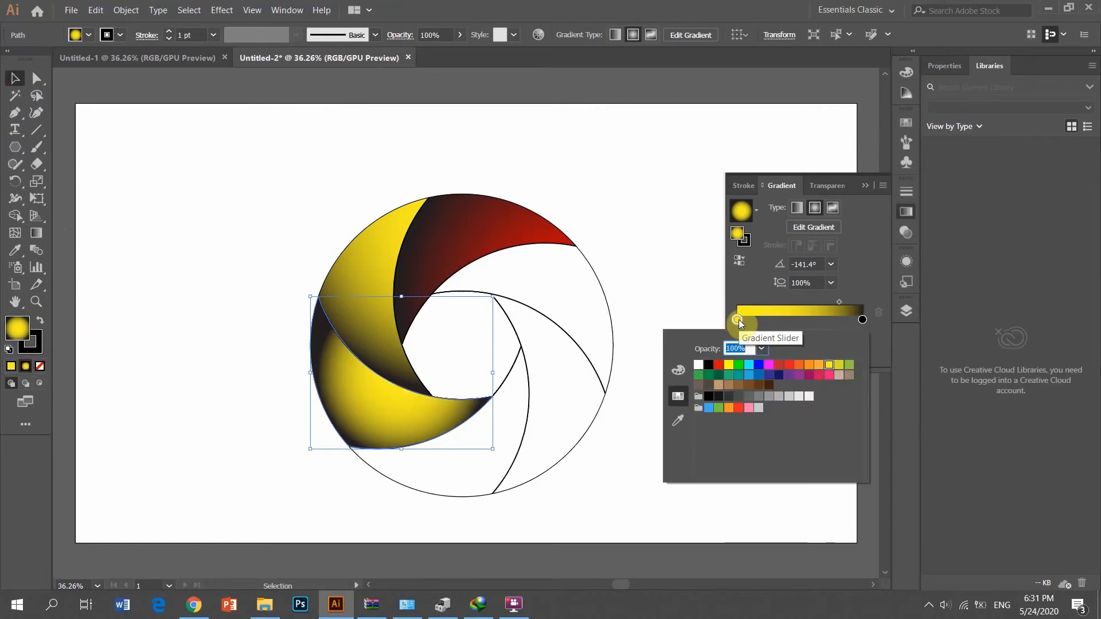
{"action": "left_click", "coordinate": [751, 368]}
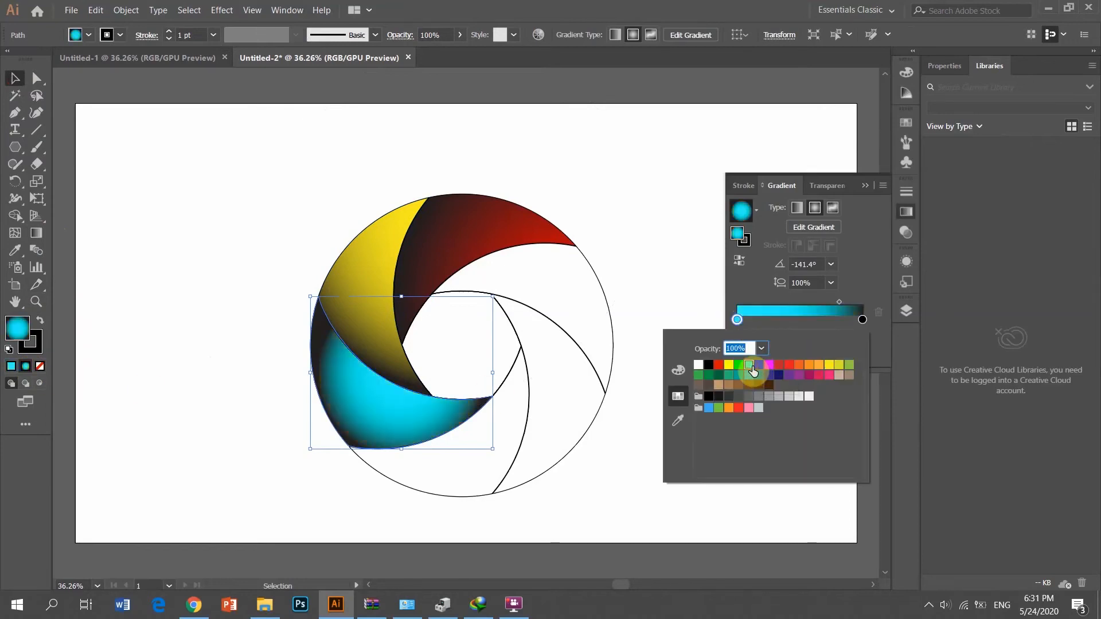
{"action": "left_click", "coordinate": [738, 320]}
{"action": "double_click", "coordinate": [738, 320]}
Step: Choose a bright blue as the lower-left blade's stroke colour in the Color Picker
{"action": "double_click", "coordinate": [31, 343]}
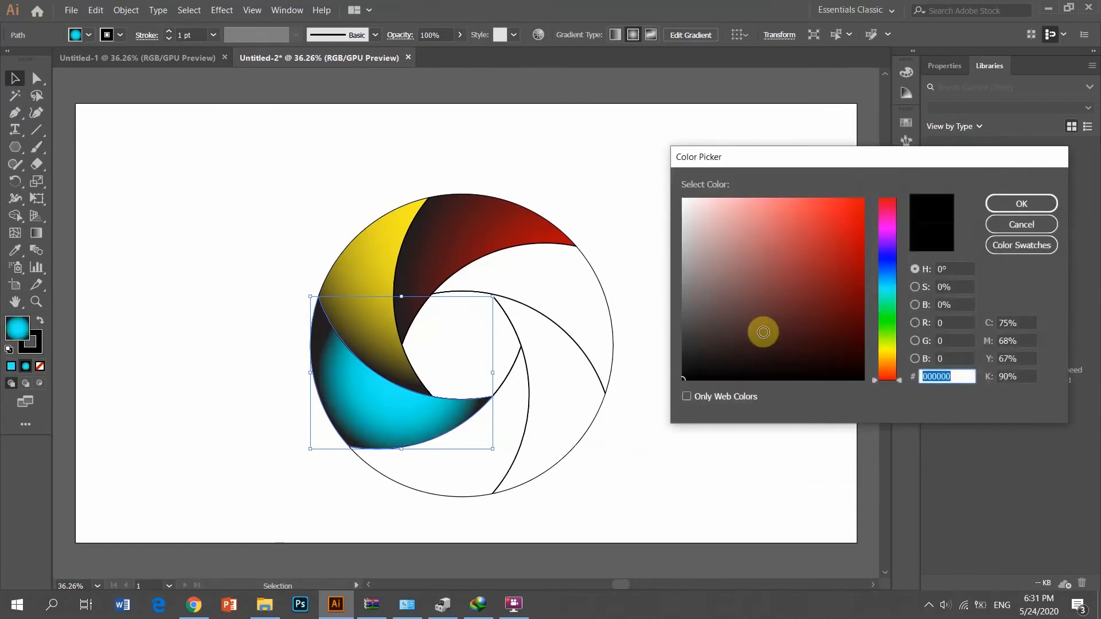
{"action": "left_click", "coordinate": [894, 287]}
{"action": "left_click_drag", "start_coordinate": [842, 252], "coordinate": [898, 277]}
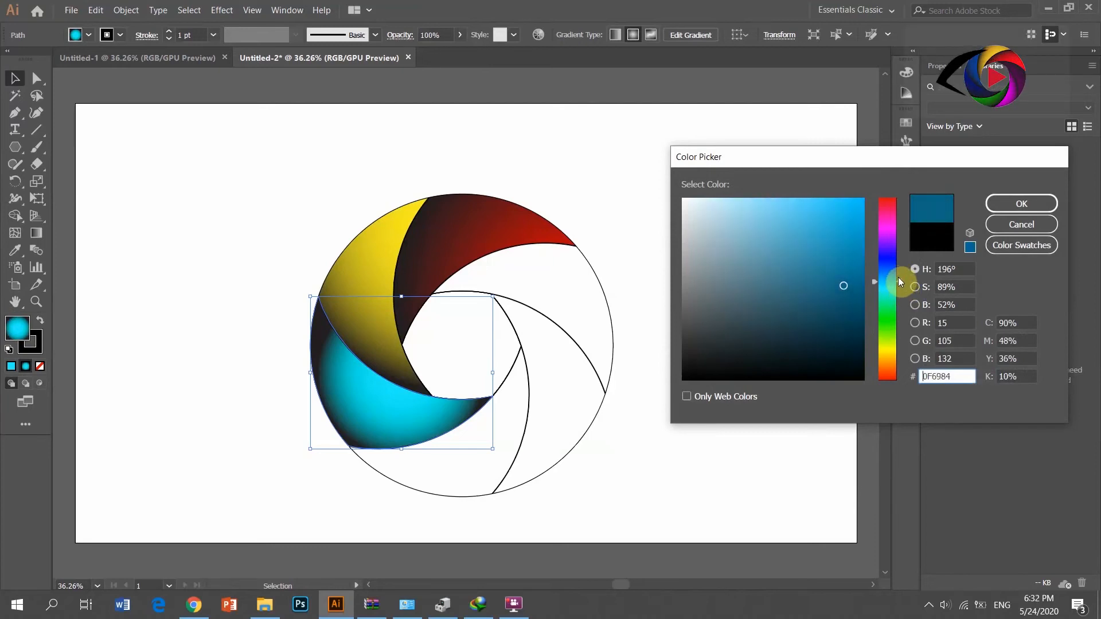
{"action": "left_click", "coordinate": [833, 218]}
{"action": "left_click", "coordinate": [999, 205]}
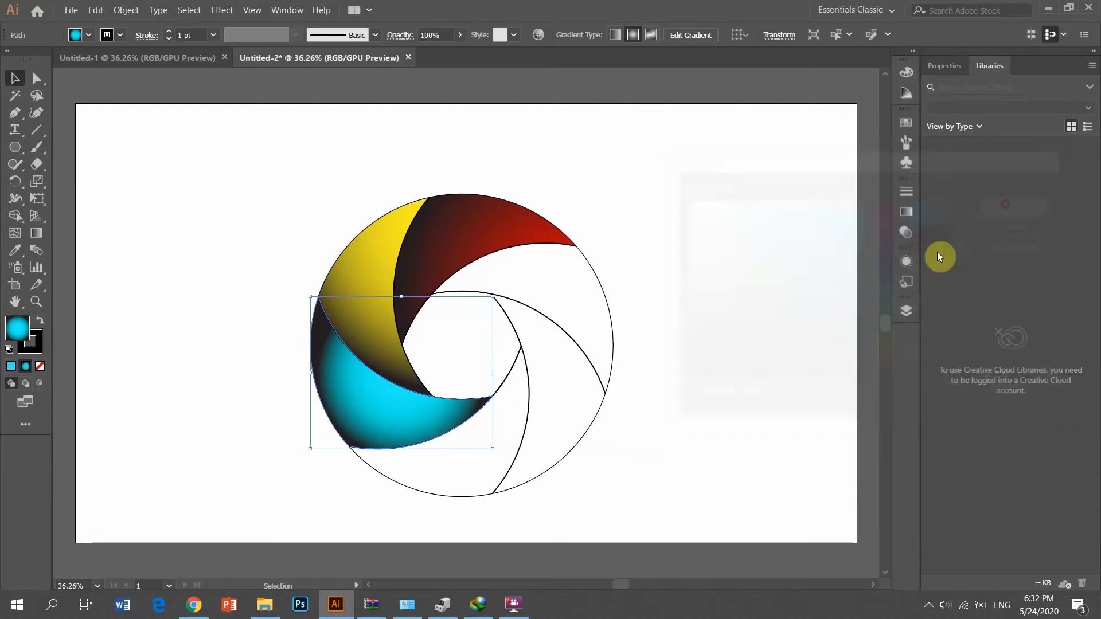
Step: Apply the chosen blue to the lower-left blade's gradient and redraw it from inside the yellow blade to the lower-left blade's lower edge
{"action": "left_click", "coordinate": [25, 370]}
{"action": "left_click", "coordinate": [908, 212]}
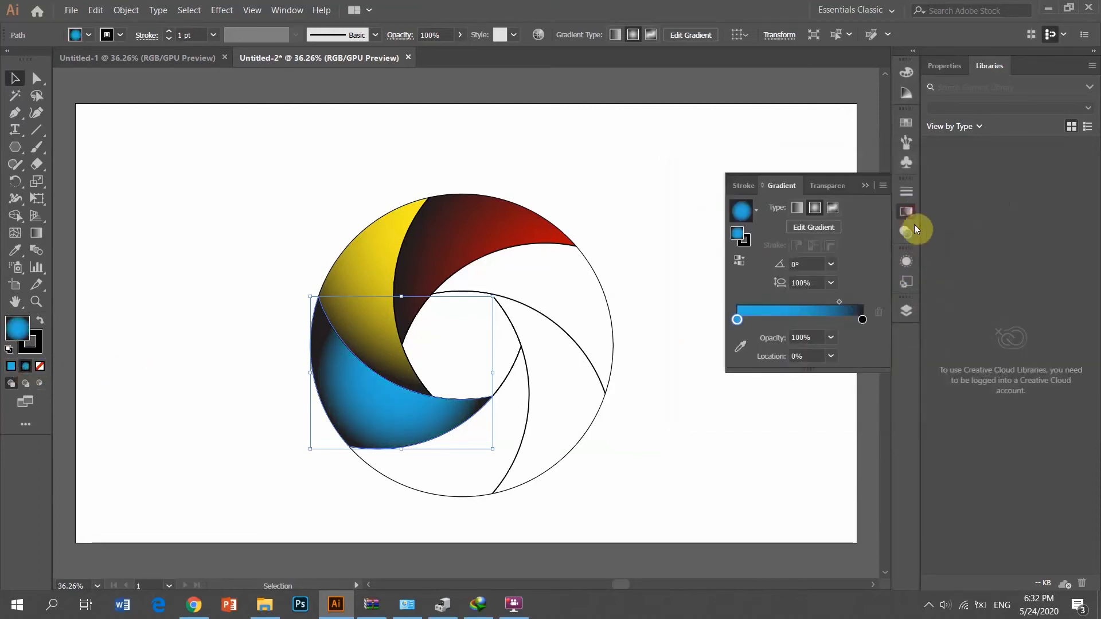
{"action": "left_click", "coordinate": [831, 234]}
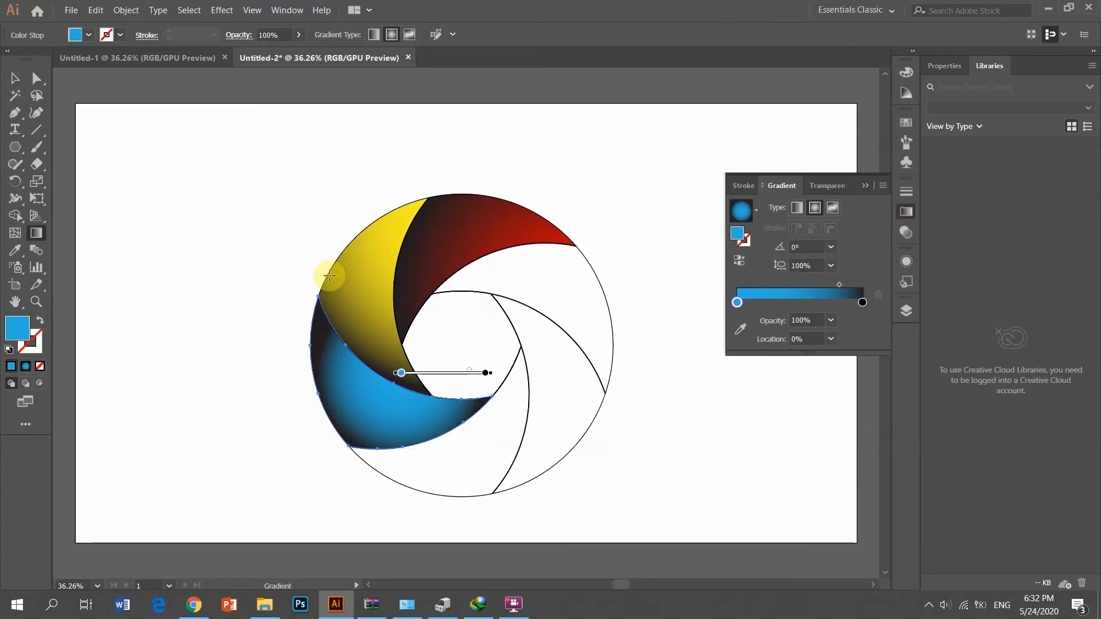
{"action": "mouse_move", "coordinate": [378, 254]}
{"action": "left_mouse_down"}
{"action": "mouse_move", "coordinate": [376, 357]}
{"action": "mouse_move", "coordinate": [400, 419]}
{"action": "mouse_move", "coordinate": [422, 440]}
{"action": "mouse_move", "coordinate": [425, 431]}
{"action": "left_mouse_up"}
{"action": "left_click", "coordinate": [425, 431]}
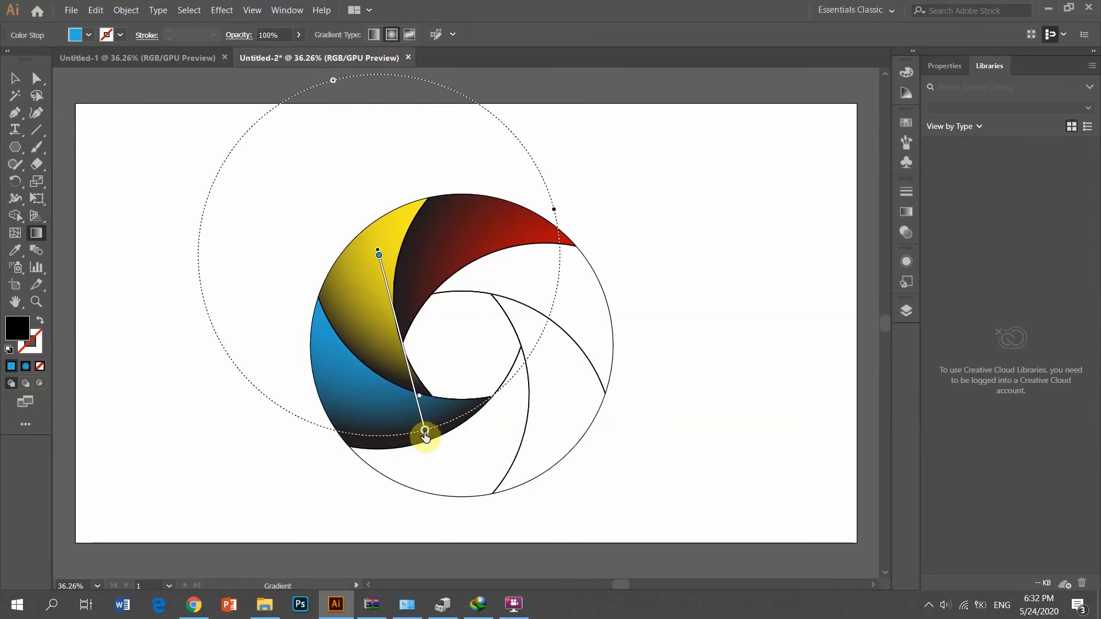
{"action": "left_click", "coordinate": [425, 434]}
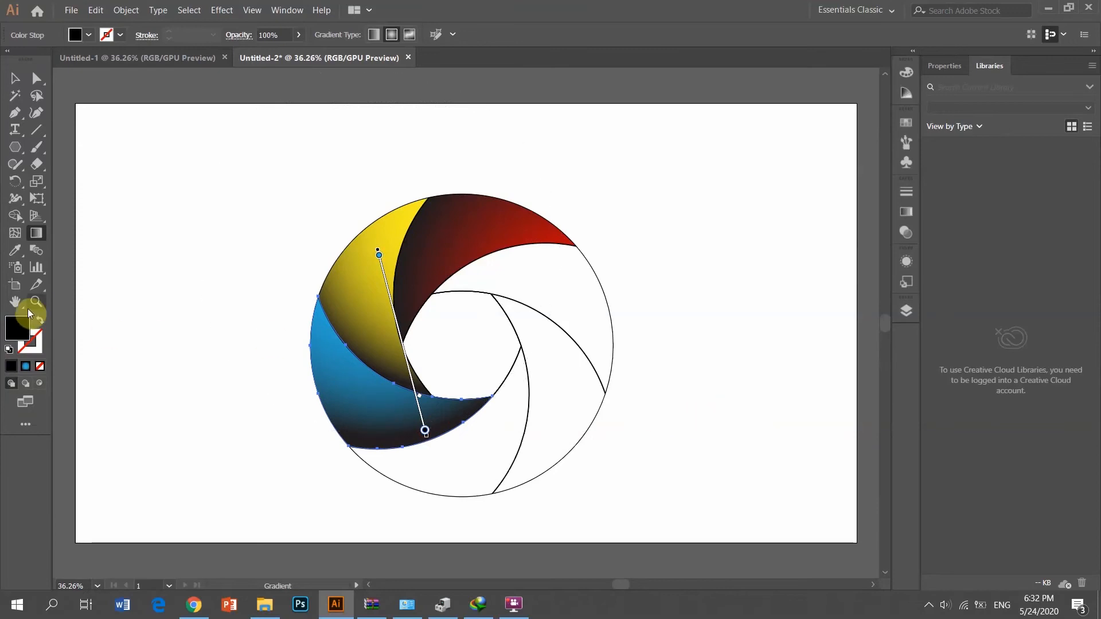
{"action": "left_click", "coordinate": [23, 82]}
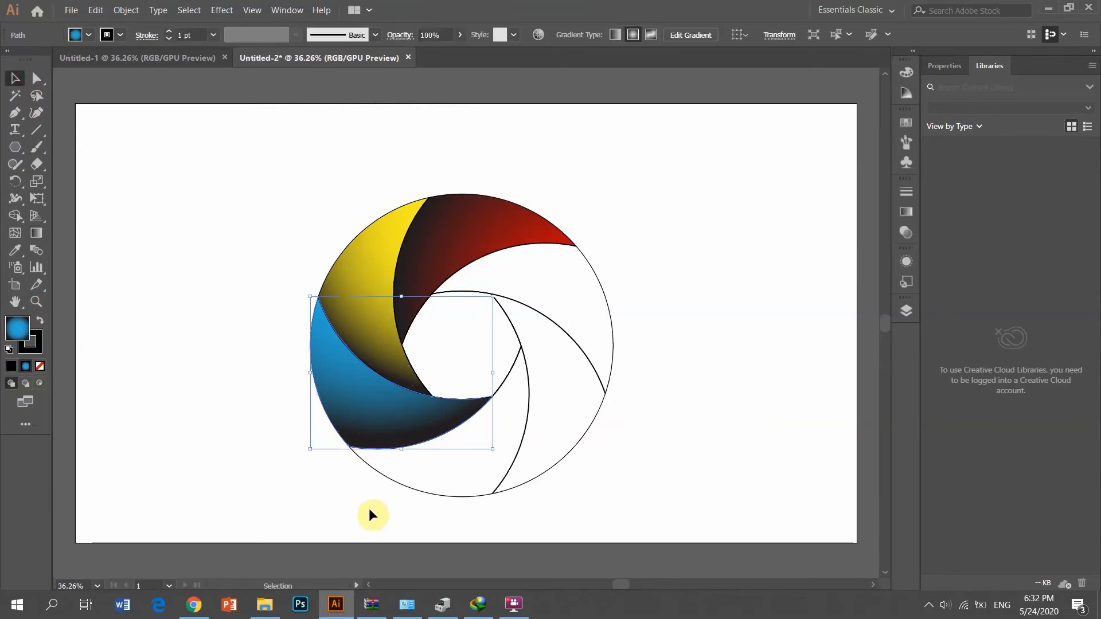
Step: Select only the bottom blade and fill it with the radial gradient
{"action": "left_click", "coordinate": [436, 479]}
{"action": "left_click", "coordinate": [395, 528]}
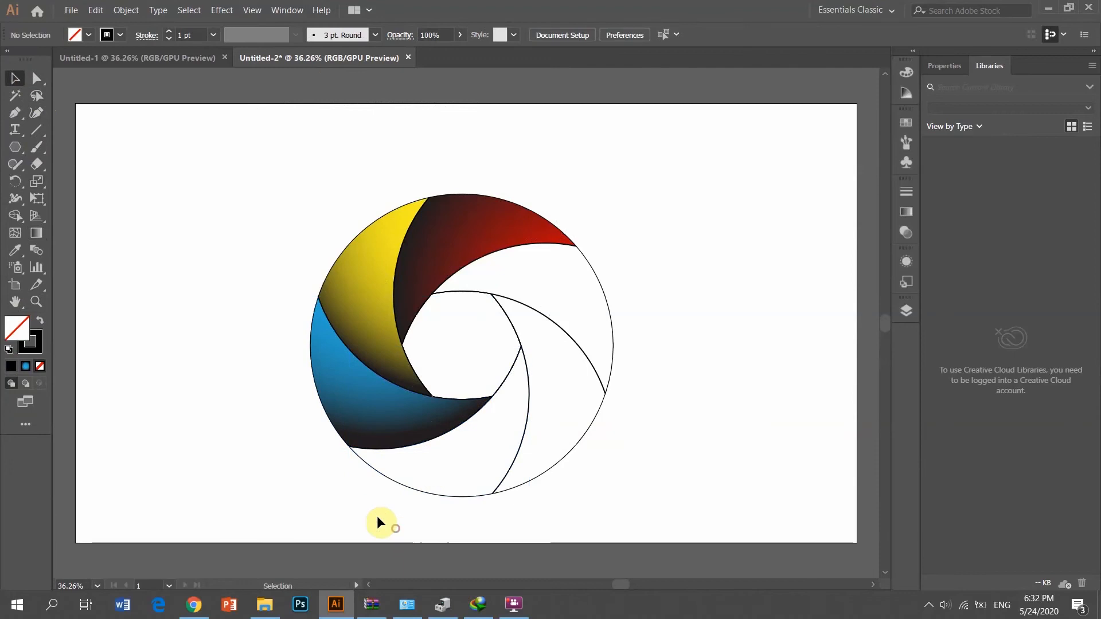
{"action": "left_click_drag", "start_coordinate": [438, 481], "coordinate": [439, 477]}
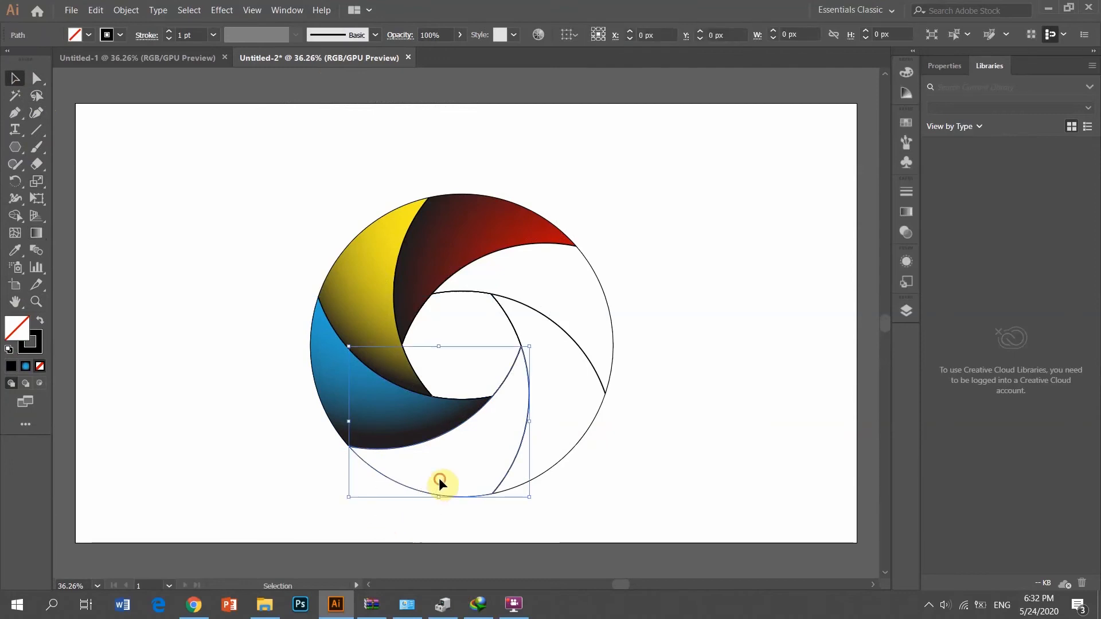
{"action": "left_click", "coordinate": [24, 367]}
Step: Change the light-blue colour stop of the bottom blade's gradient to deep blue 1B25E0 in the Color Picker
{"action": "double_click", "coordinate": [737, 319]}
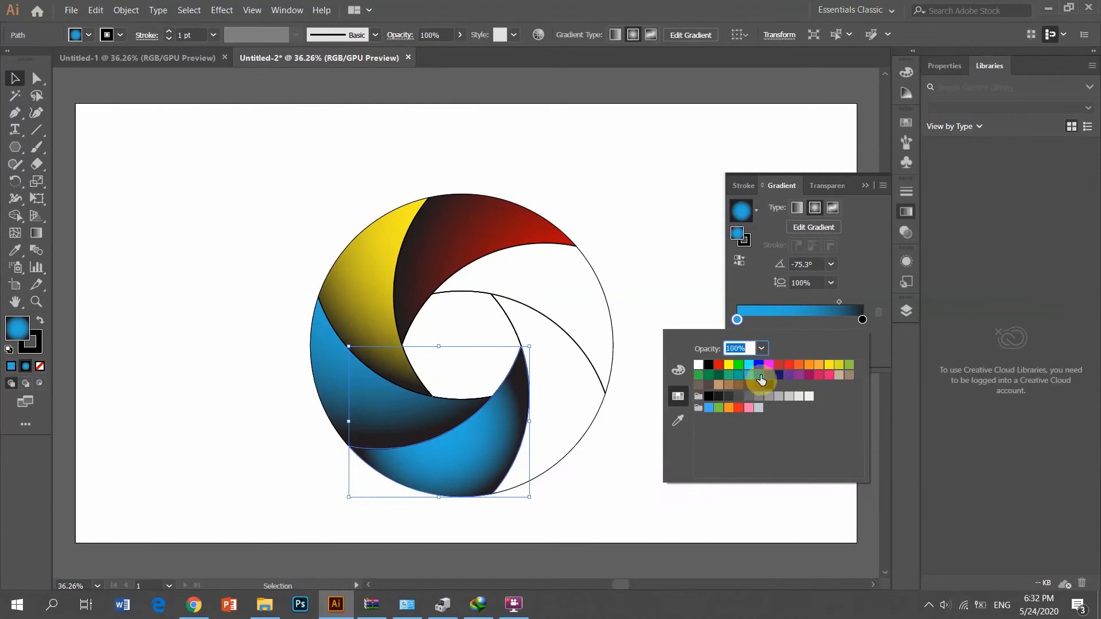
{"action": "double_click", "coordinate": [17, 329]}
{"action": "left_click", "coordinate": [888, 253]}
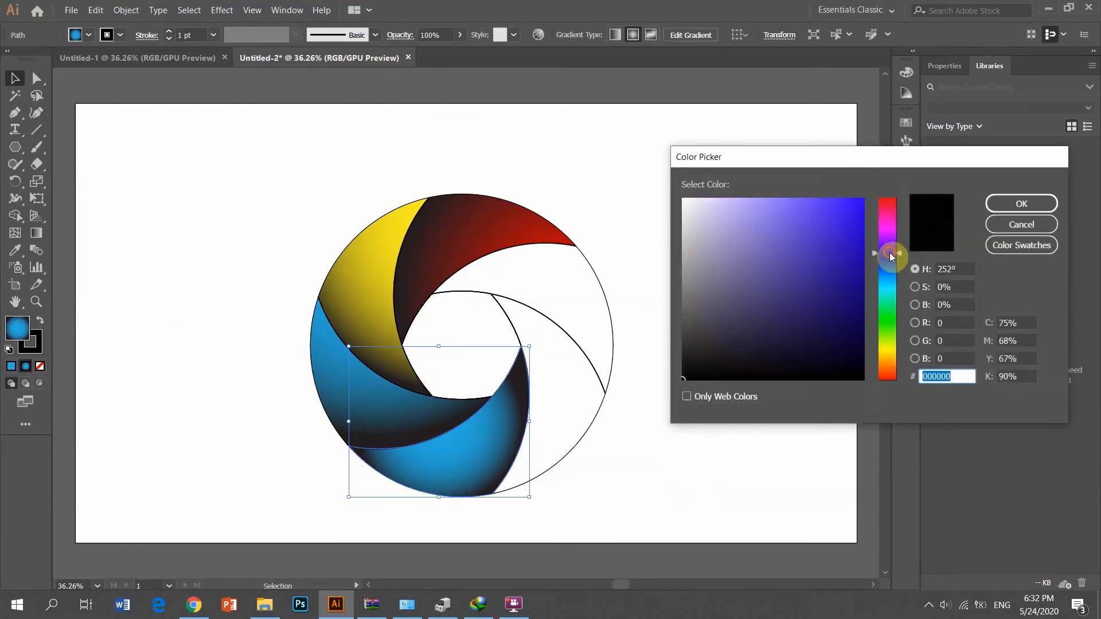
{"action": "left_click", "coordinate": [845, 249]}
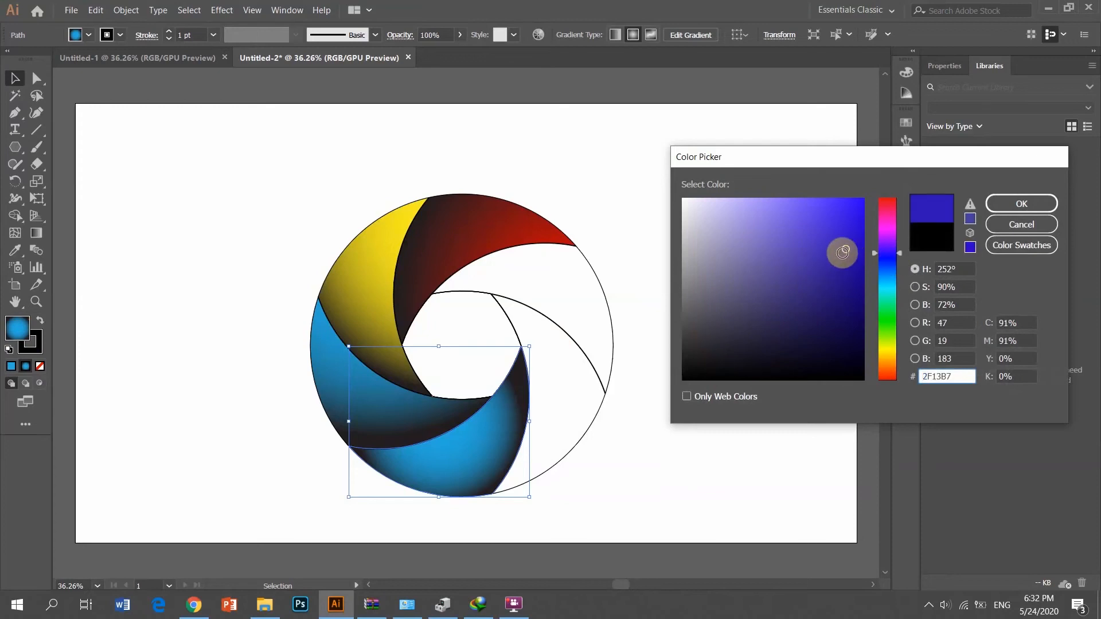
{"action": "left_click", "coordinate": [897, 258]}
{"action": "left_click", "coordinate": [842, 220]}
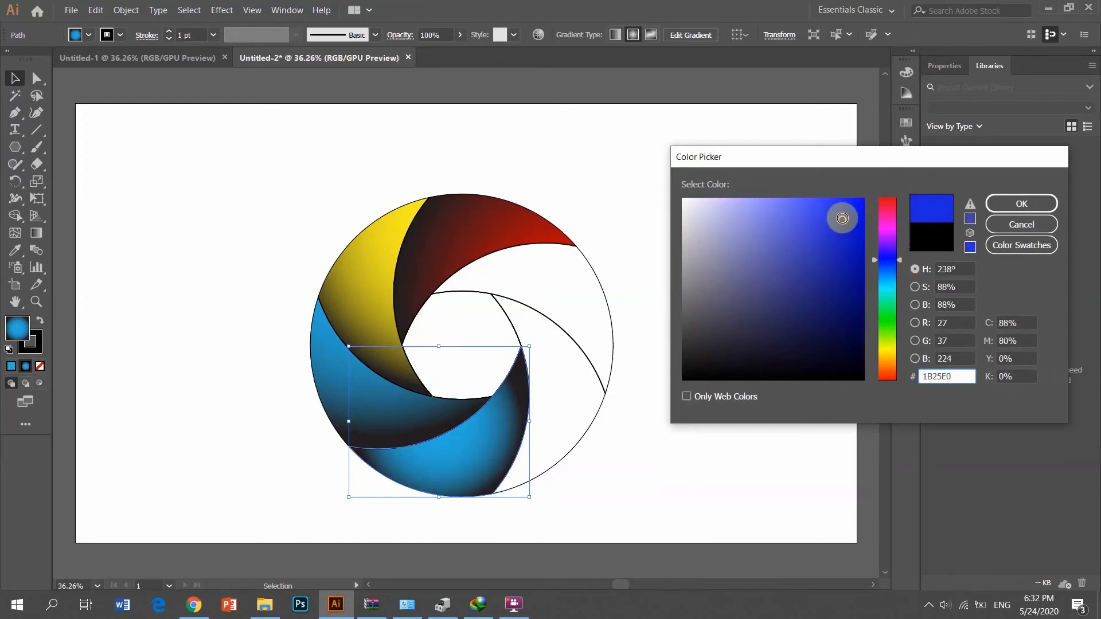
{"action": "left_click", "coordinate": [1014, 203]}
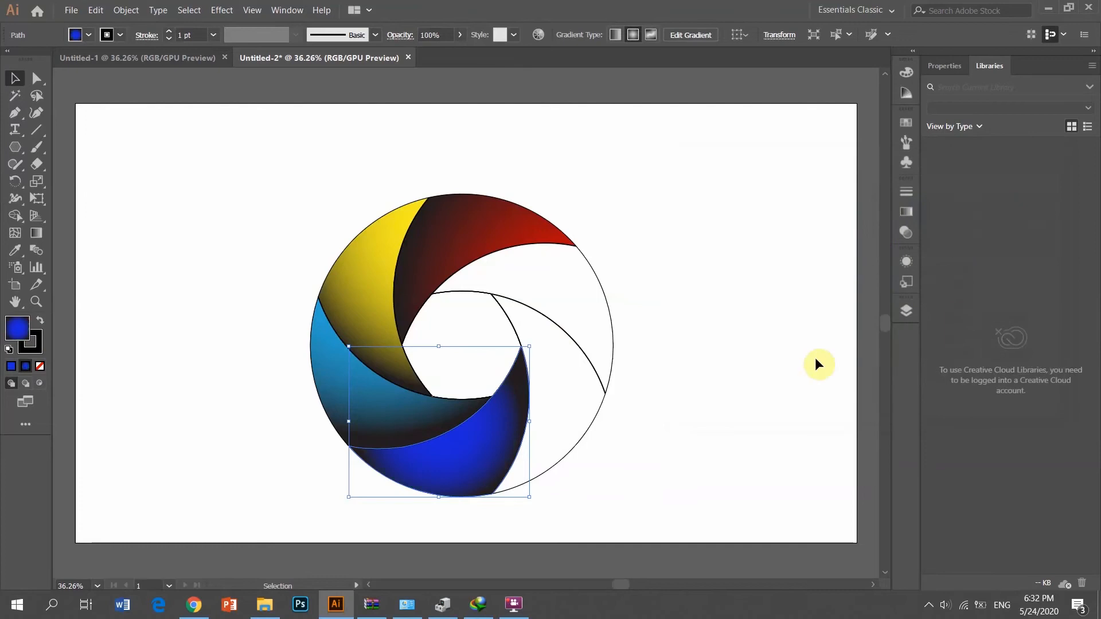
Step: Redraw the bottom blade's gradient from inside the light-blue blade to its edge with the lower-right blade, nudging the black stop slightly inward
{"action": "left_click", "coordinate": [905, 214]}
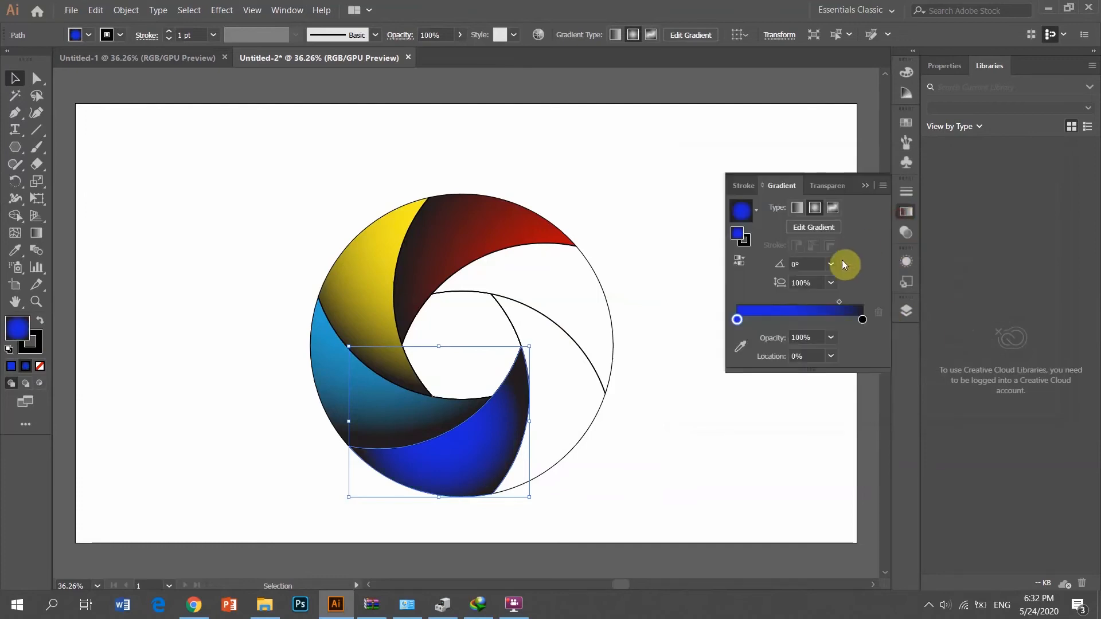
{"action": "left_click", "coordinate": [817, 229]}
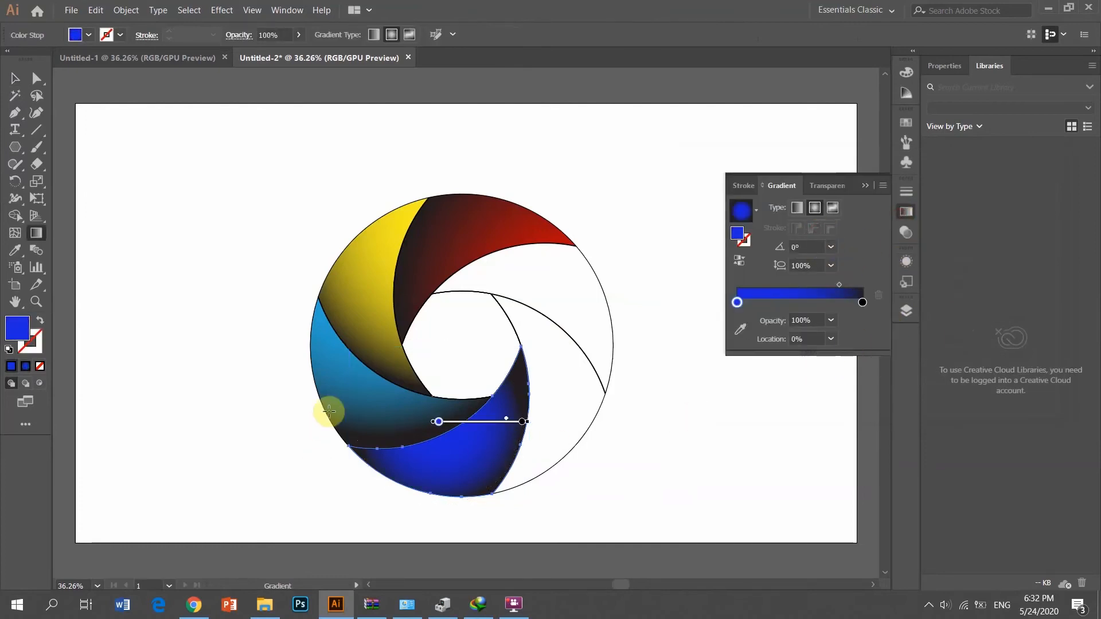
{"action": "left_click_drag", "start_coordinate": [346, 373], "coordinate": [527, 397]}
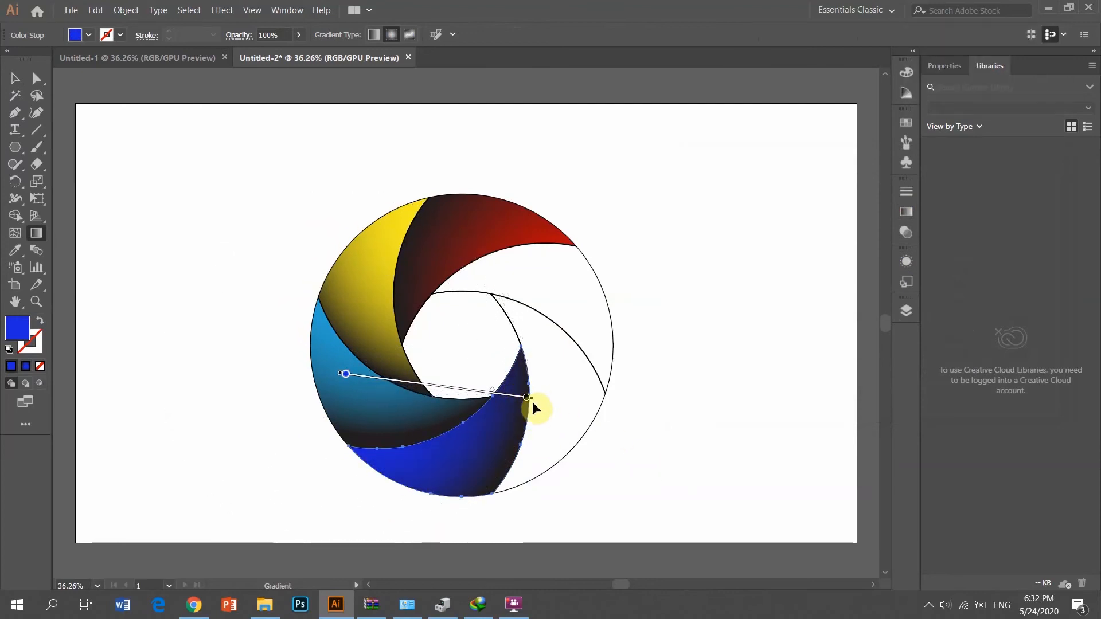
{"action": "left_click", "coordinate": [525, 398]}
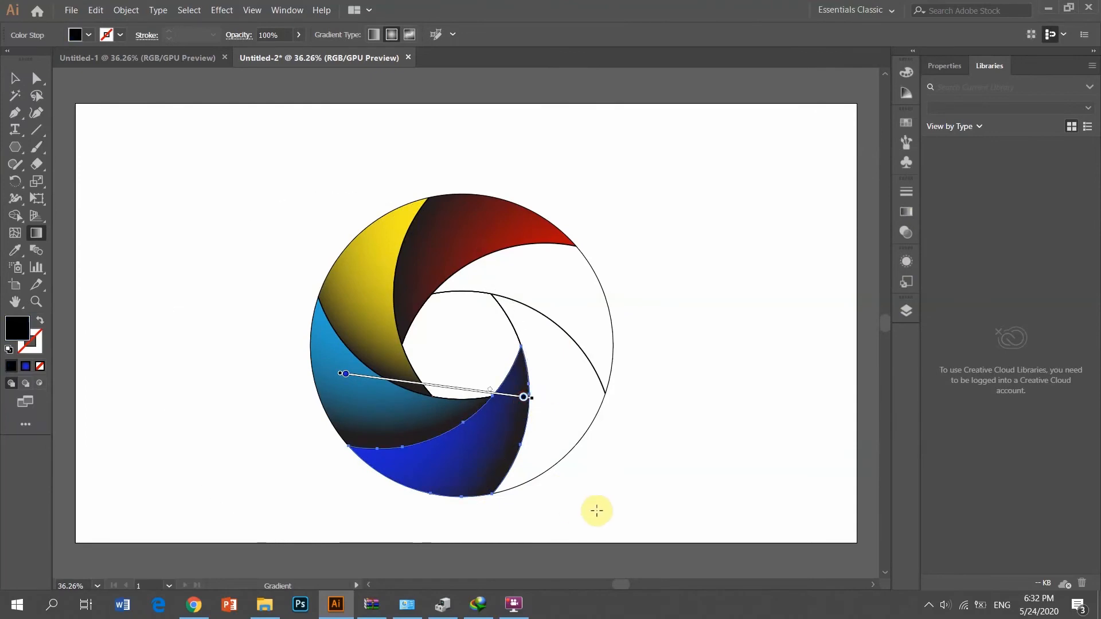
{"action": "left_click", "coordinate": [17, 79]}
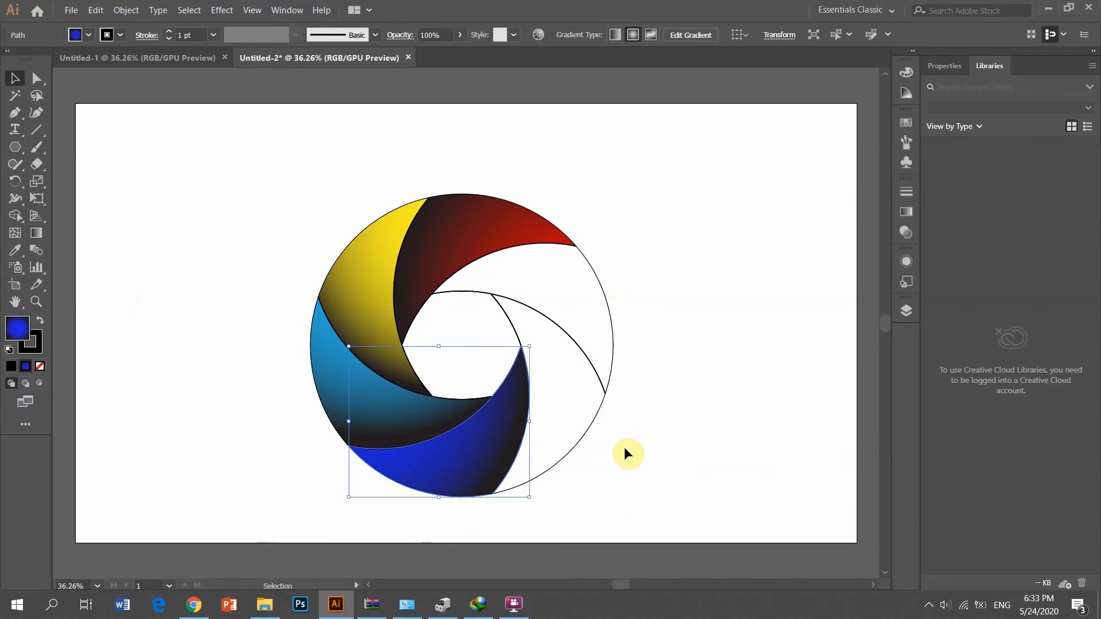
Step: Fill the lower-right blade with the radial gradient and change its blue colour stop to RGB Green
{"action": "left_click_drag", "start_coordinate": [576, 423], "coordinate": [577, 421]}
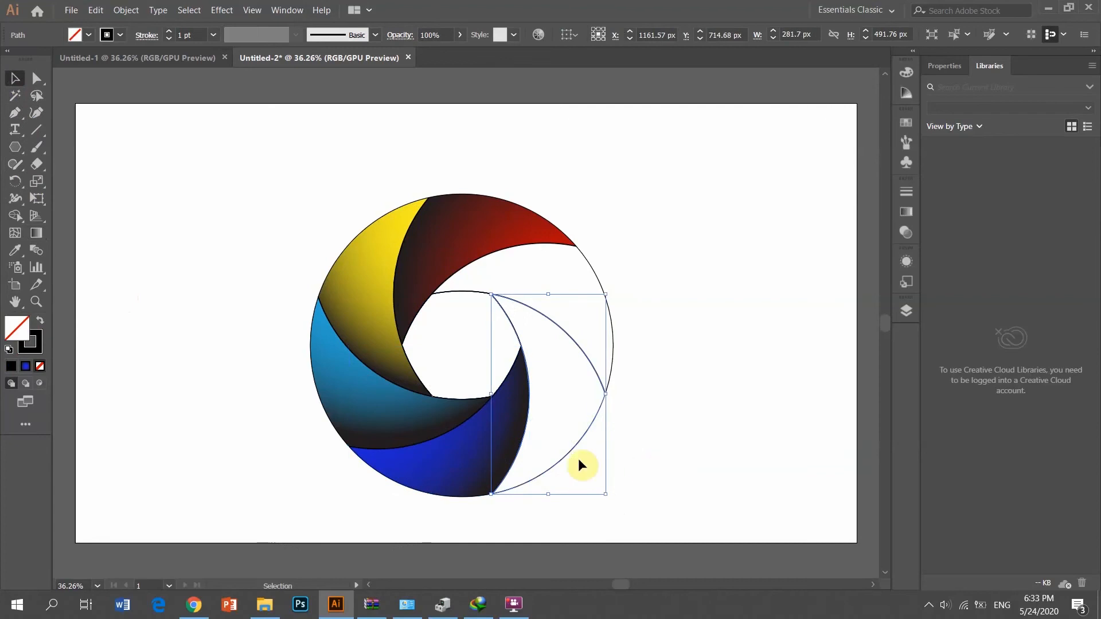
{"action": "left_click", "coordinate": [25, 382]}
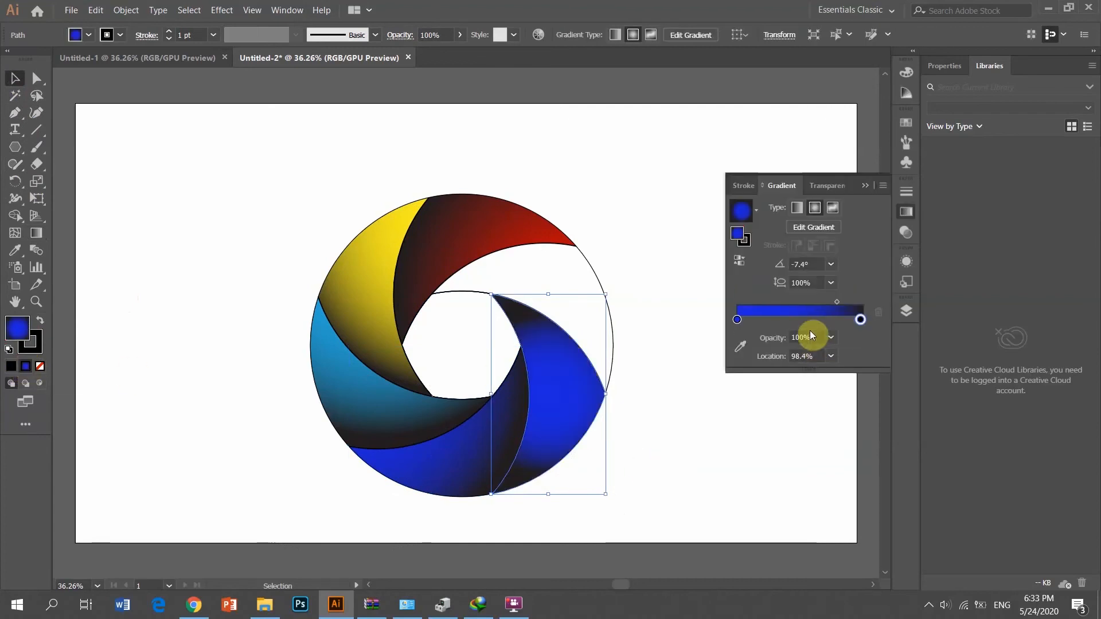
{"action": "double_click", "coordinate": [737, 320]}
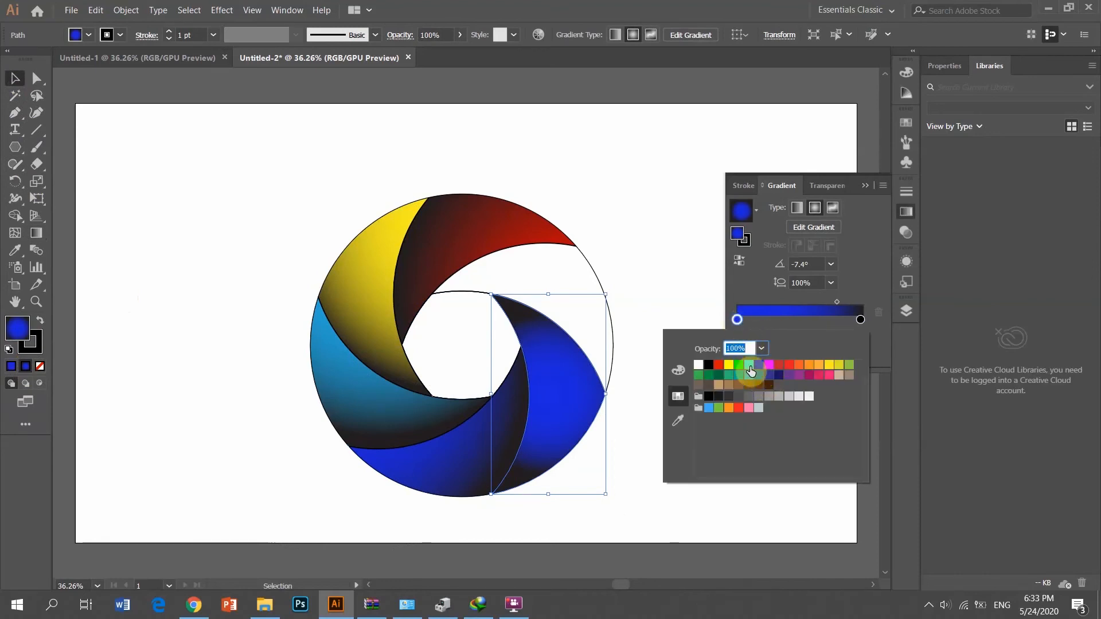
{"action": "left_click", "coordinate": [740, 366]}
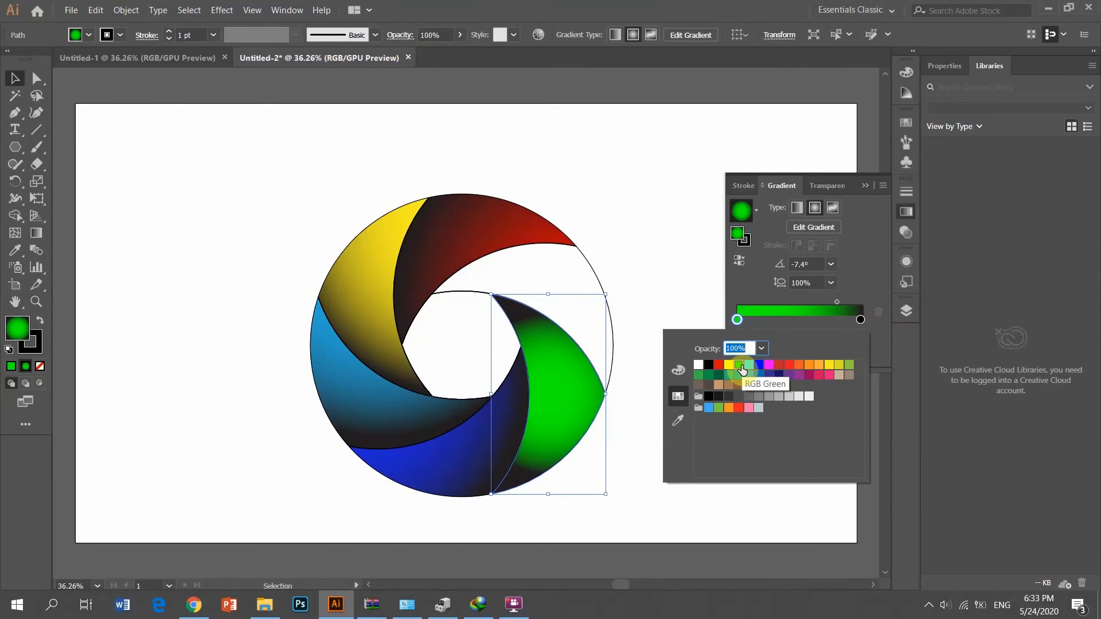
Step: Choose a darker green for the lower-right blade's gradient in the Color Picker
{"action": "double_click", "coordinate": [17, 332]}
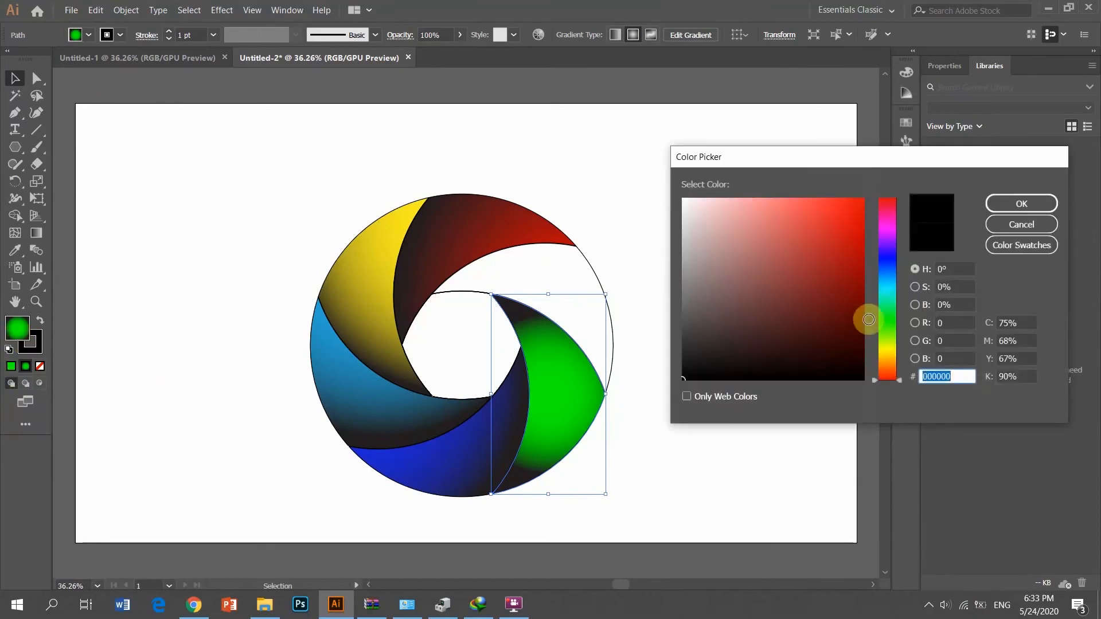
{"action": "left_click_drag", "start_coordinate": [901, 376], "coordinate": [896, 318]}
{"action": "left_click", "coordinate": [842, 278]}
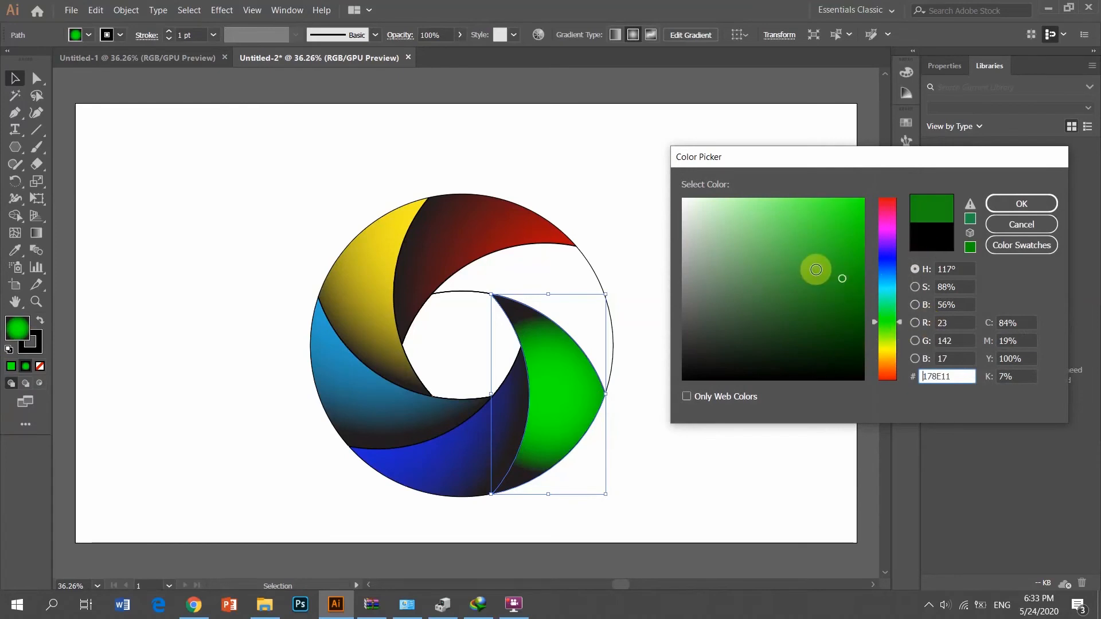
{"action": "left_click", "coordinate": [824, 262]}
{"action": "left_click", "coordinate": [997, 210]}
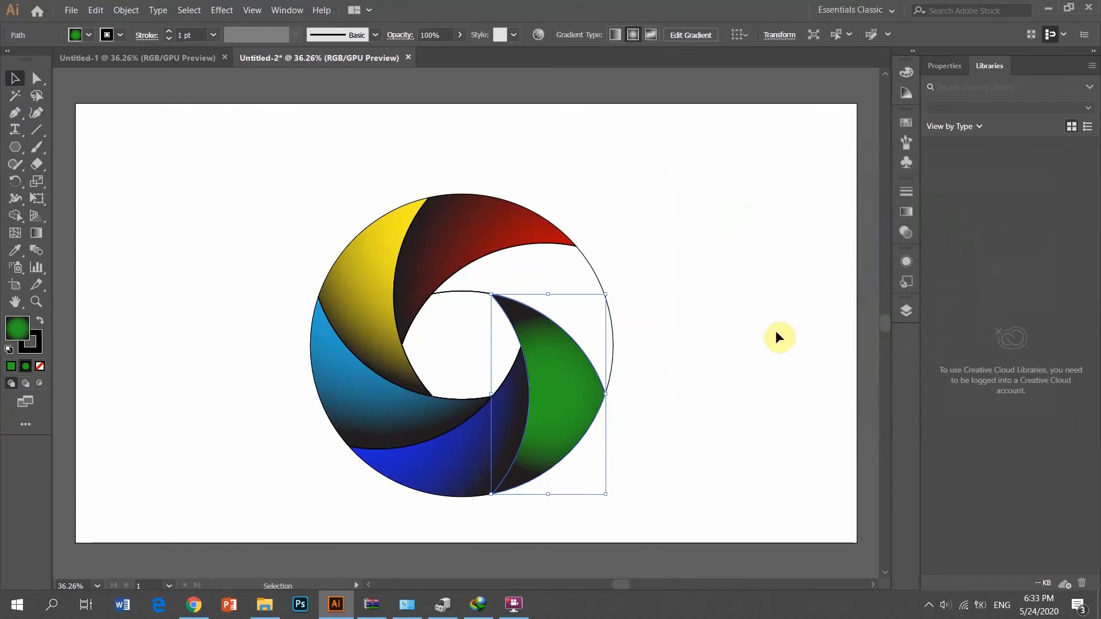
Step: Redraw the green gradient from inside the deep-blue blade to the lower-right blade's upper edge
{"action": "left_click", "coordinate": [902, 224]}
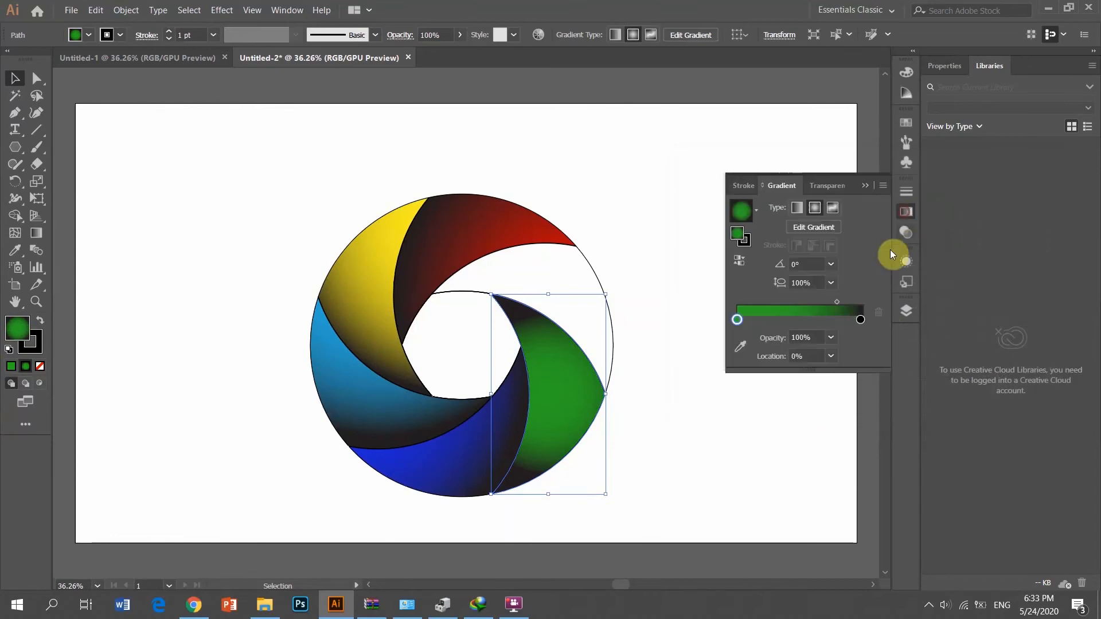
{"action": "left_click", "coordinate": [821, 228]}
{"action": "left_click_drag", "start_coordinate": [526, 506], "coordinate": [572, 342]}
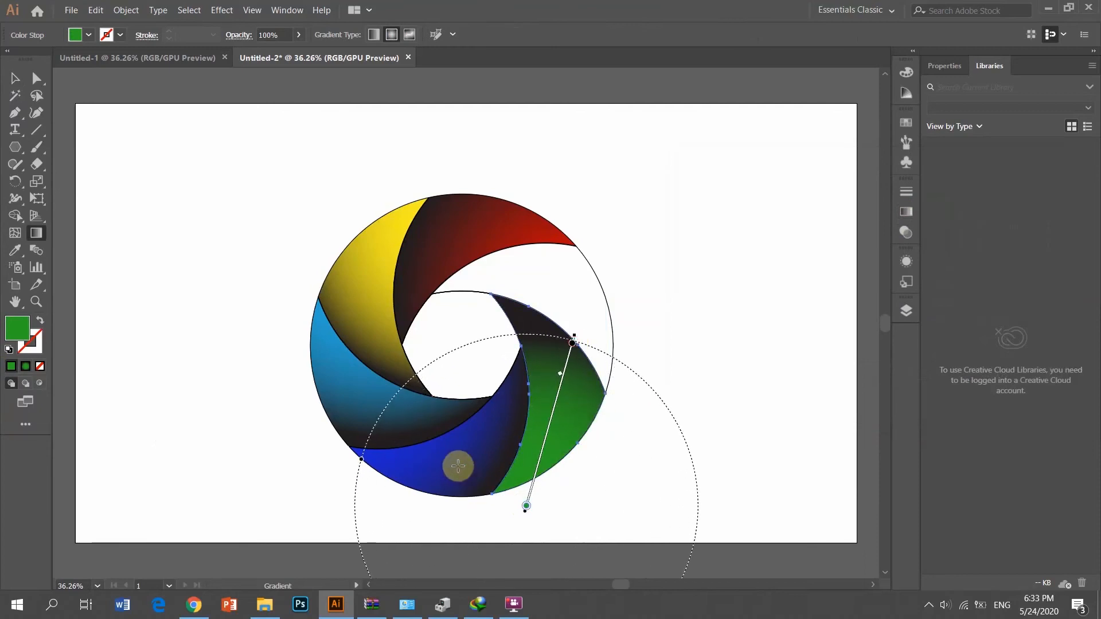
{"action": "left_click_drag", "start_coordinate": [456, 464], "coordinate": [541, 321]}
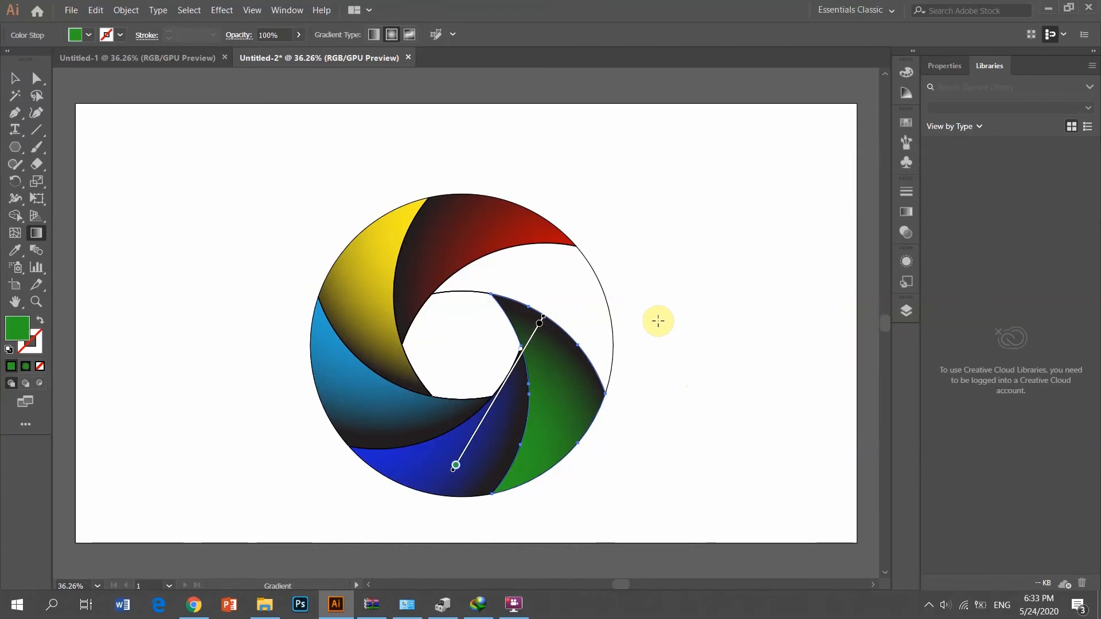
{"action": "left_click", "coordinate": [15, 78]}
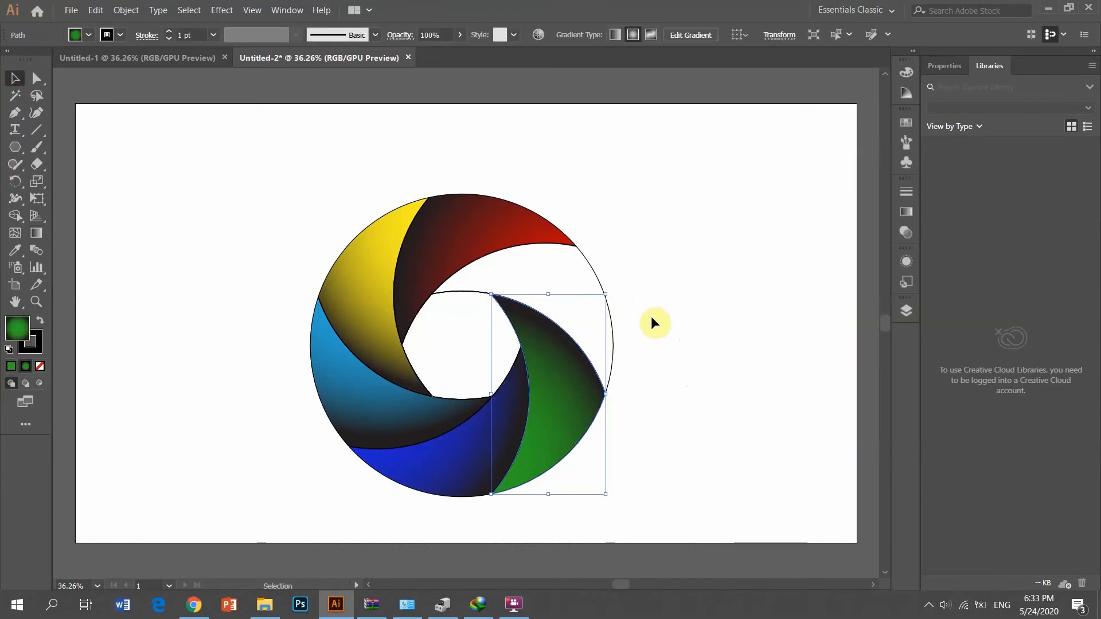
Step: Fill the empty upper-right blade with the radial gradient and change its green colour stop to purple
{"action": "left_click", "coordinate": [596, 296]}
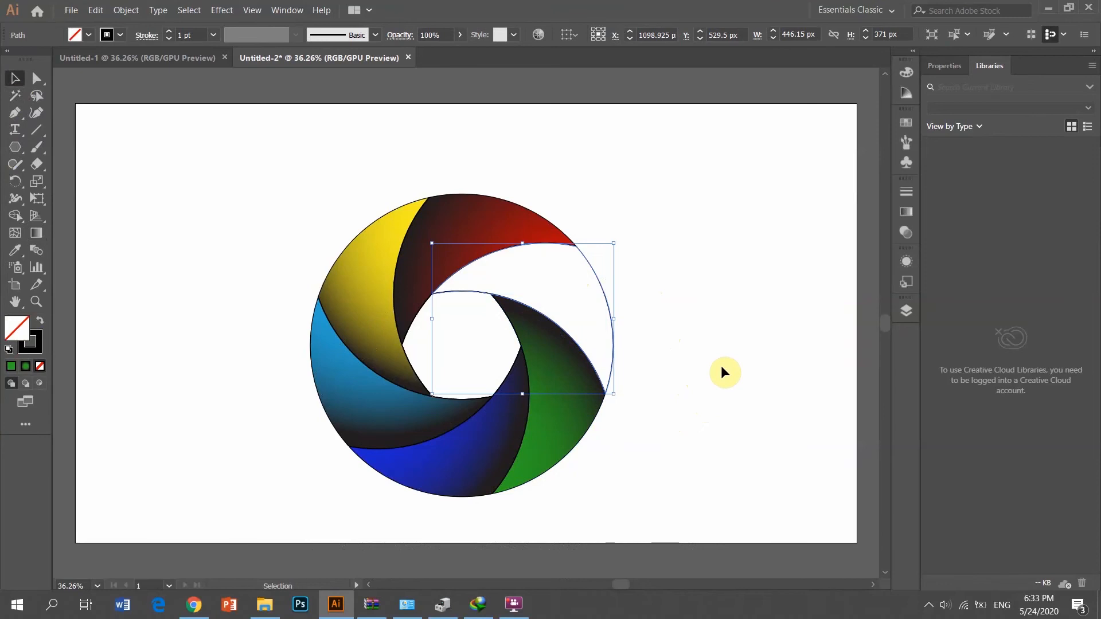
{"action": "left_click", "coordinate": [11, 365]}
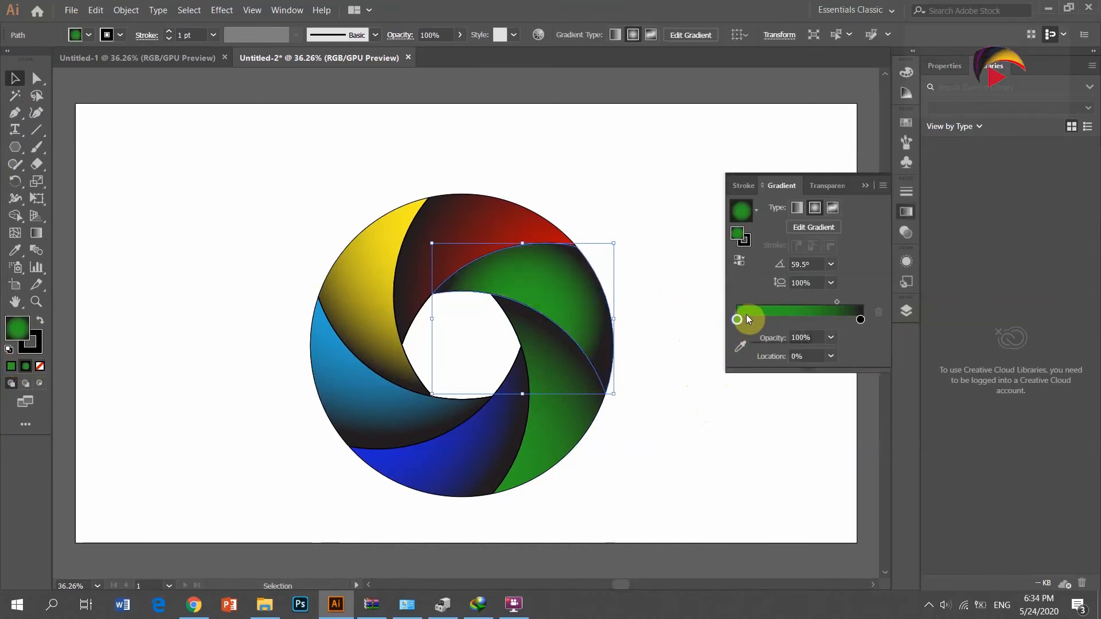
{"action": "double_click", "coordinate": [736, 319]}
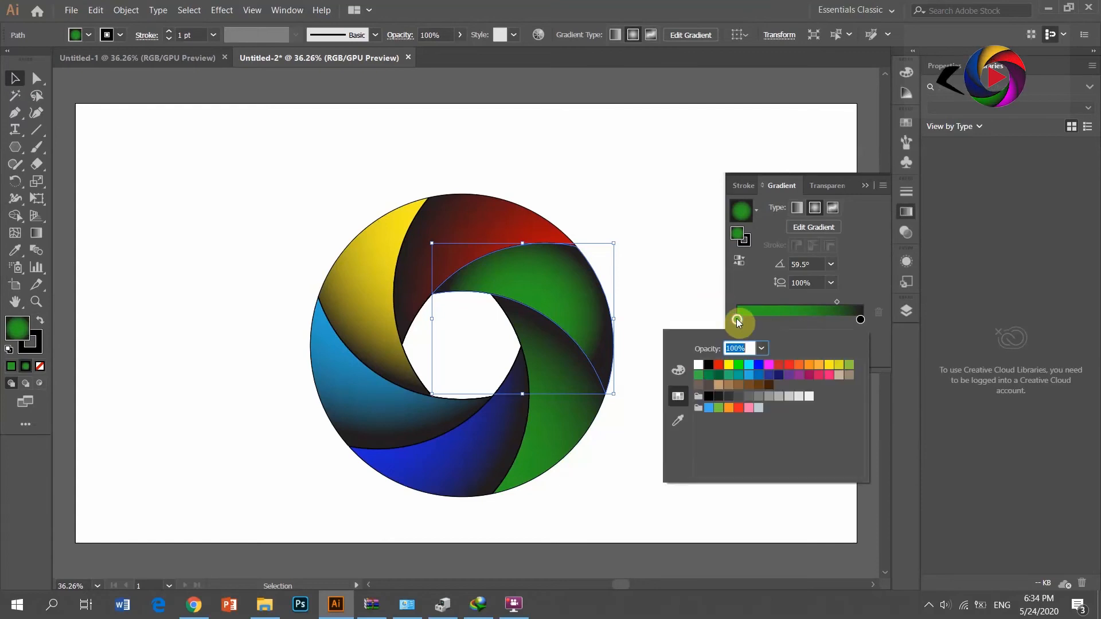
{"action": "left_click", "coordinate": [801, 378]}
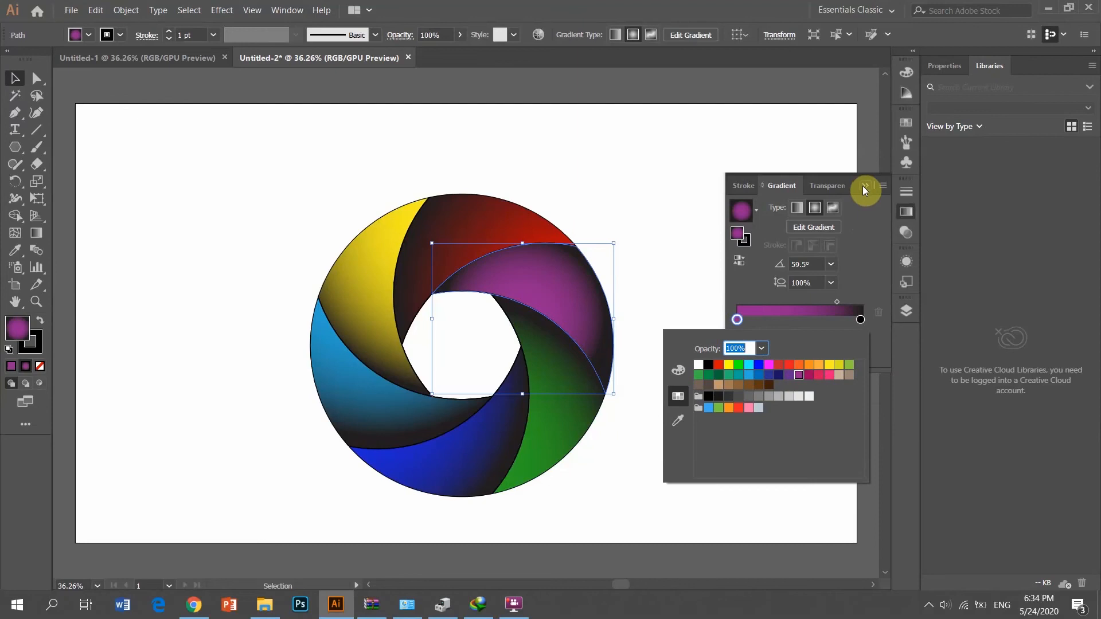
{"action": "left_click", "coordinate": [831, 228]}
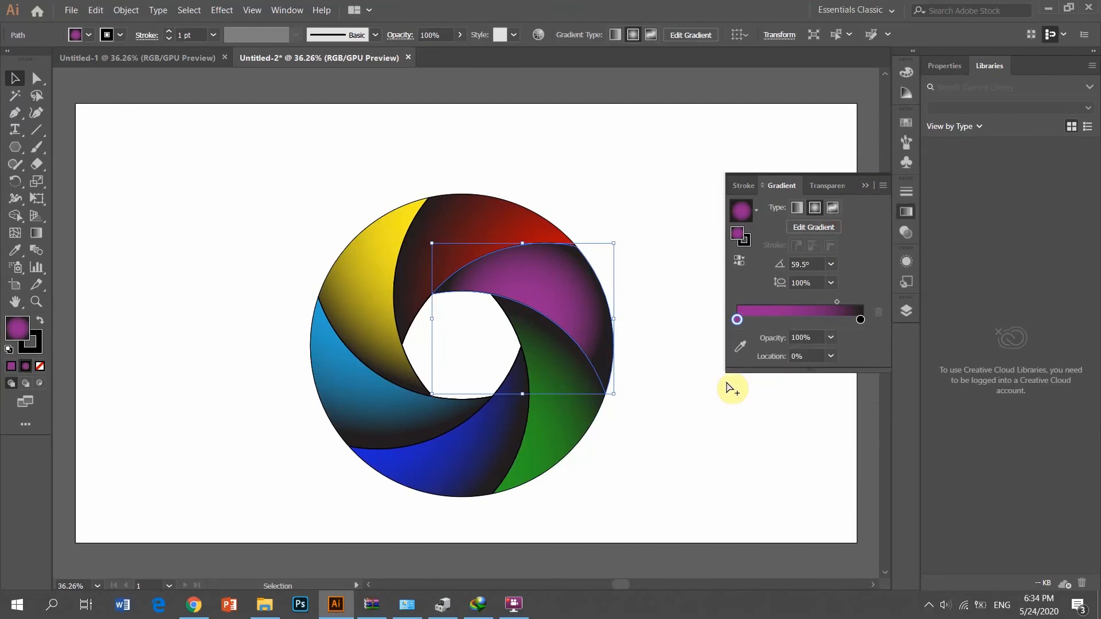
Step: Redraw the purple gradient from inside the green blade to the upper-right blade's edge with the red blade
{"action": "left_click", "coordinate": [823, 229]}
{"action": "left_click_drag", "start_coordinate": [552, 431], "coordinate": [522, 253]}
{"action": "left_click", "coordinate": [15, 79]}
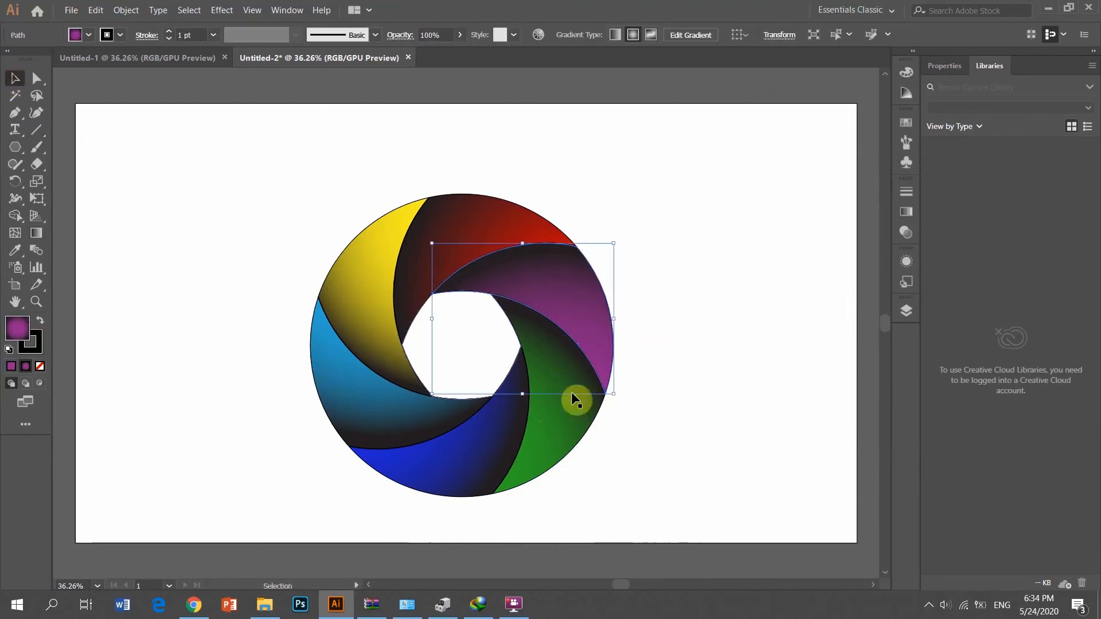
Step: Select all six blades of the swirl and set their stroke weight to 0 pt
{"action": "left_click_drag", "start_coordinate": [679, 468], "coordinate": [355, 186]}
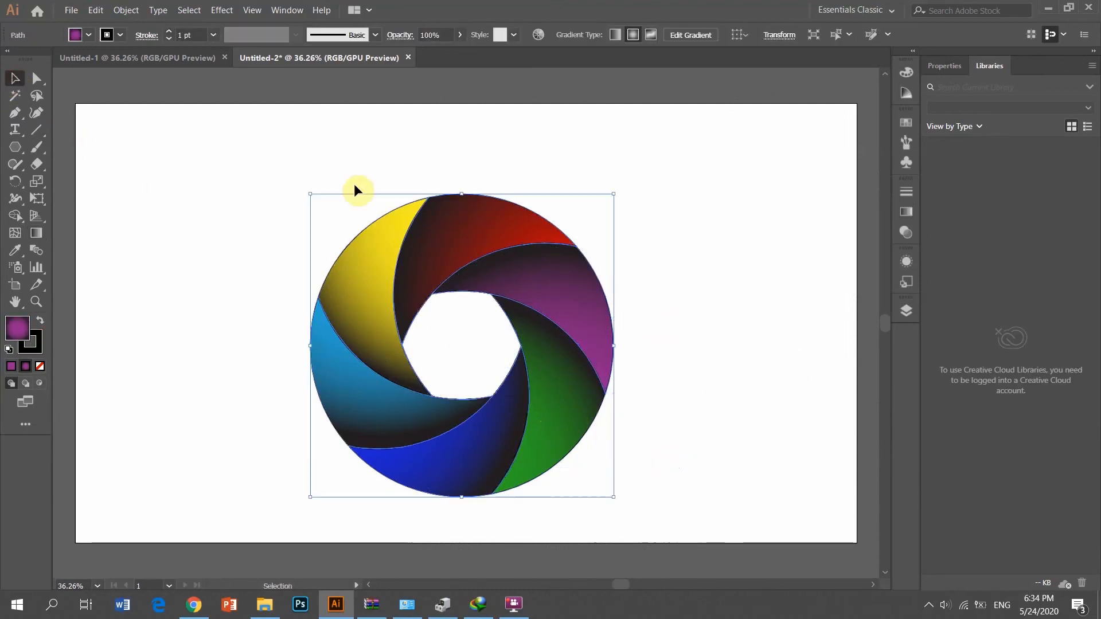
{"action": "left_click", "coordinate": [170, 39]}
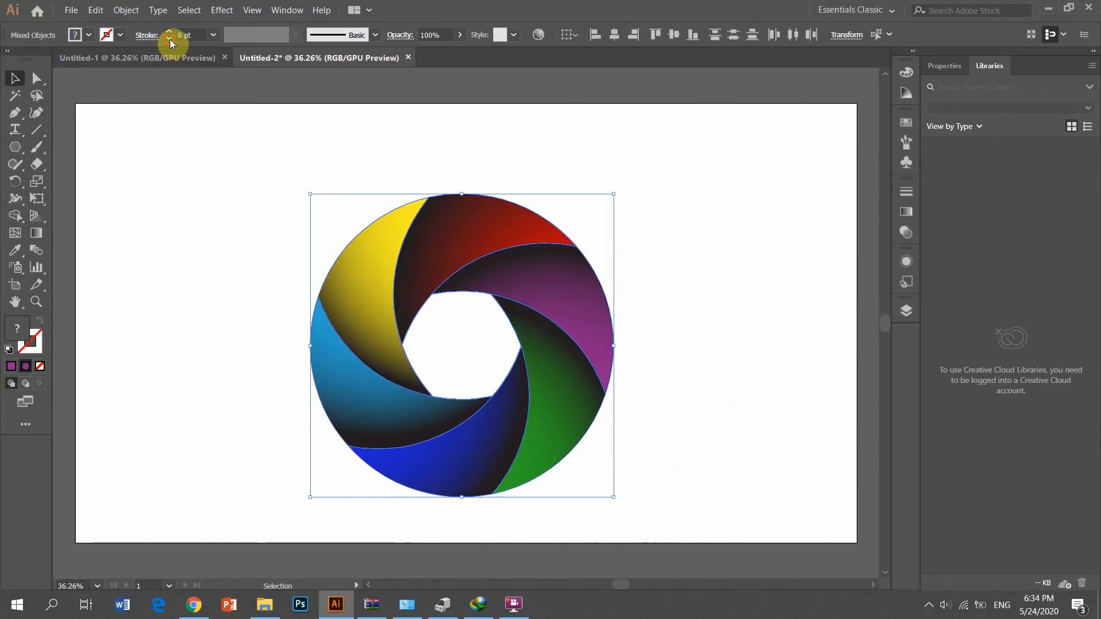
{"action": "left_click", "coordinate": [676, 268]}
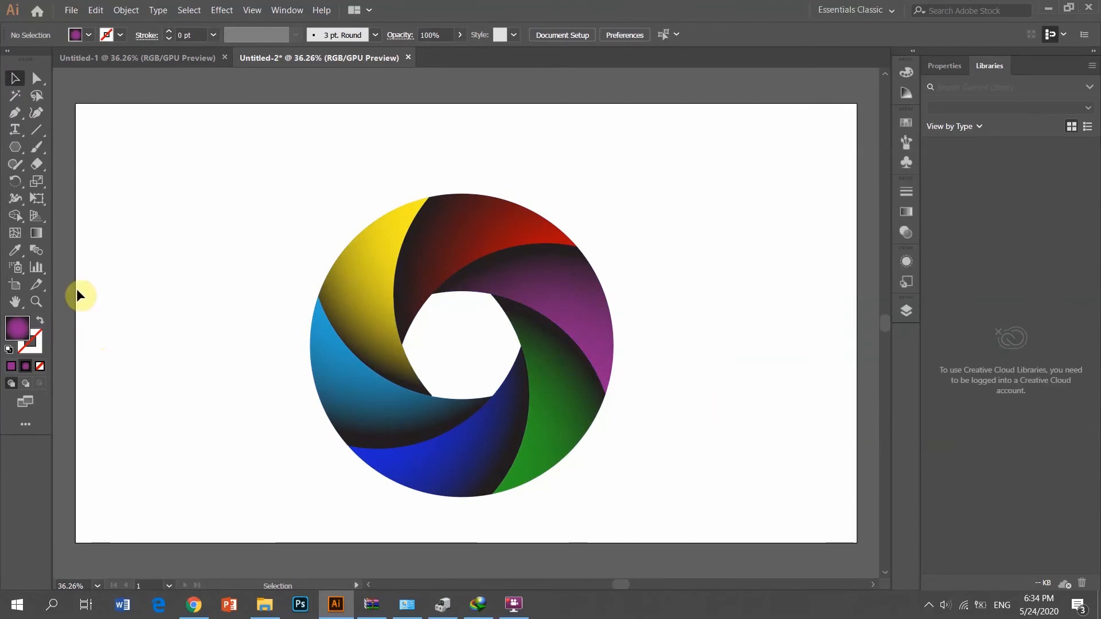
Step: Draw an eye outline's inner edge with the Pen tool, from the circle's lower-left edge through a left corner to a tip beyond its upper right
{"action": "left_click", "coordinate": [17, 115]}
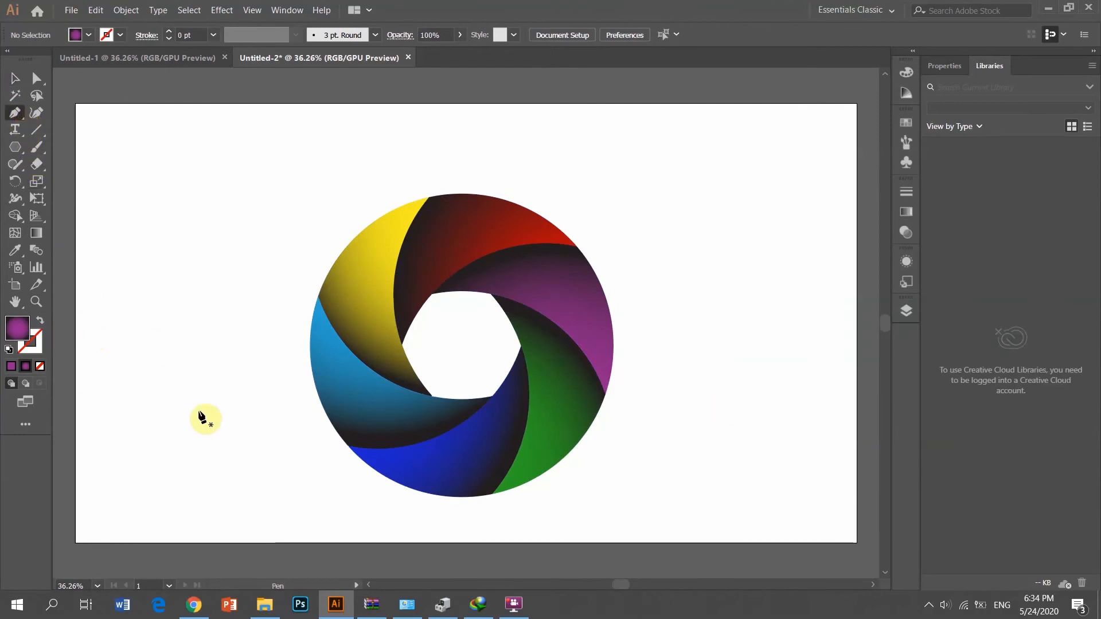
{"action": "left_click", "coordinate": [357, 467]}
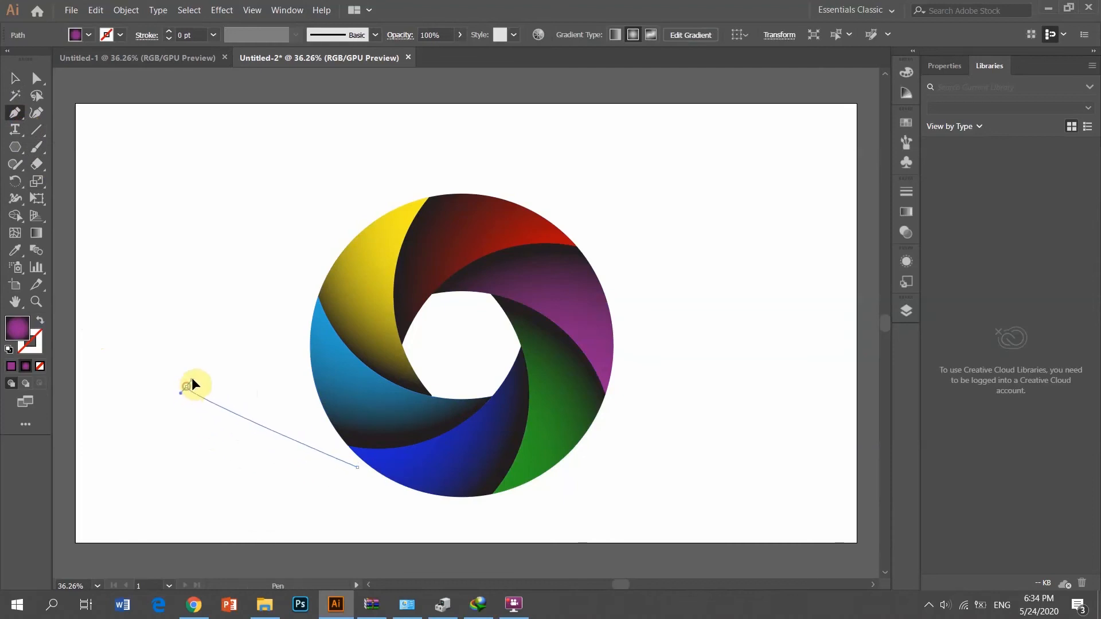
{"action": "left_click_drag", "start_coordinate": [186, 387], "coordinate": [179, 352]}
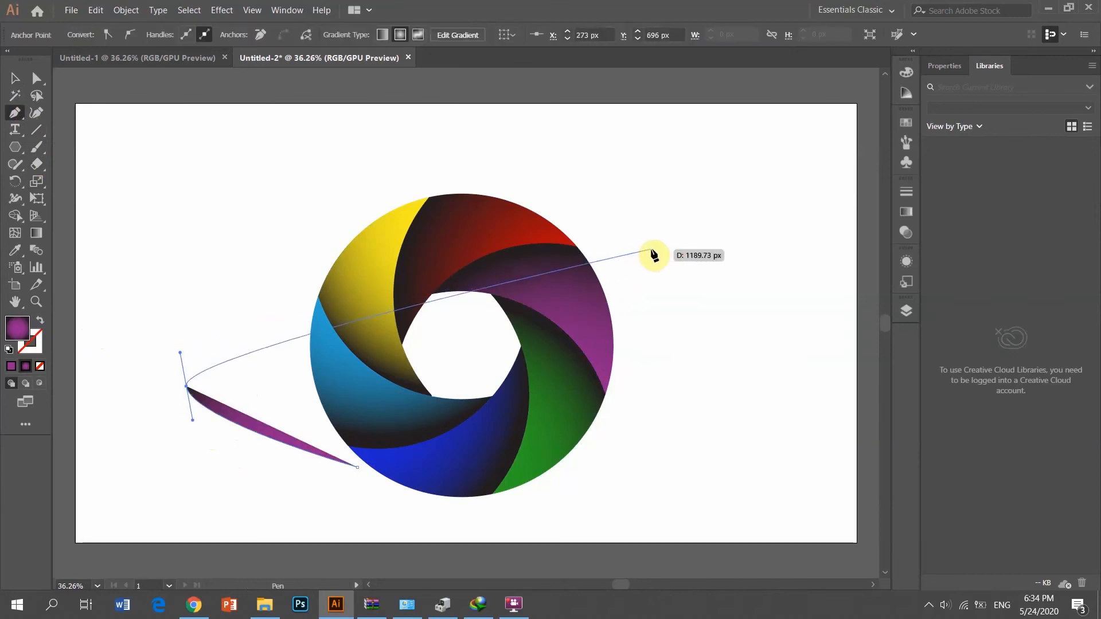
{"action": "left_click_drag", "start_coordinate": [686, 238], "coordinate": [872, 366]}
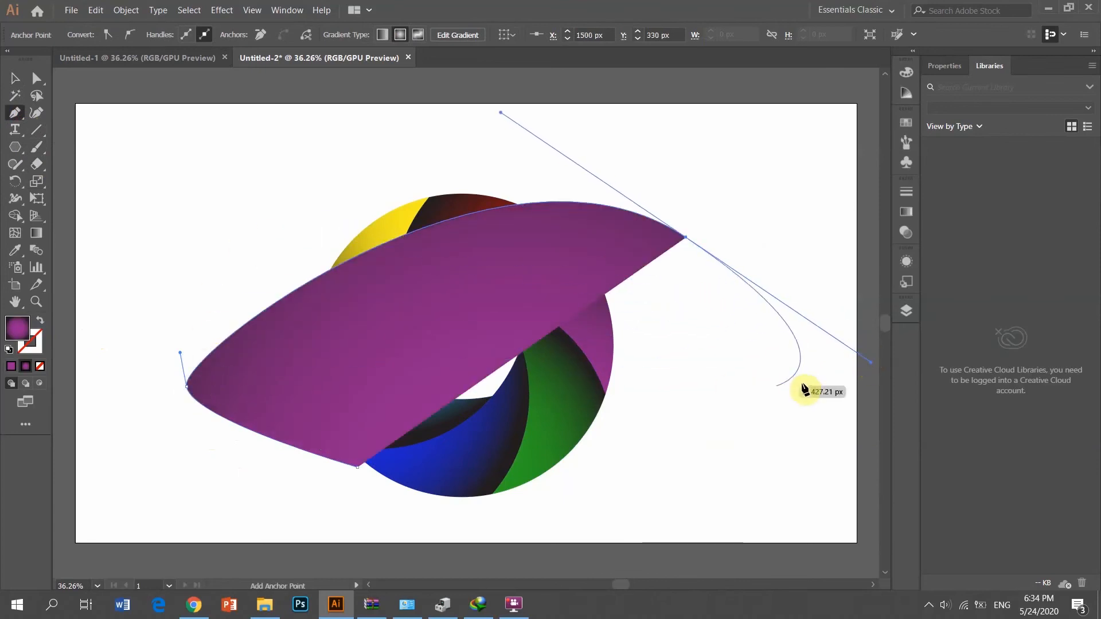
{"action": "left_click_drag", "start_coordinate": [873, 364], "coordinate": [806, 240]}
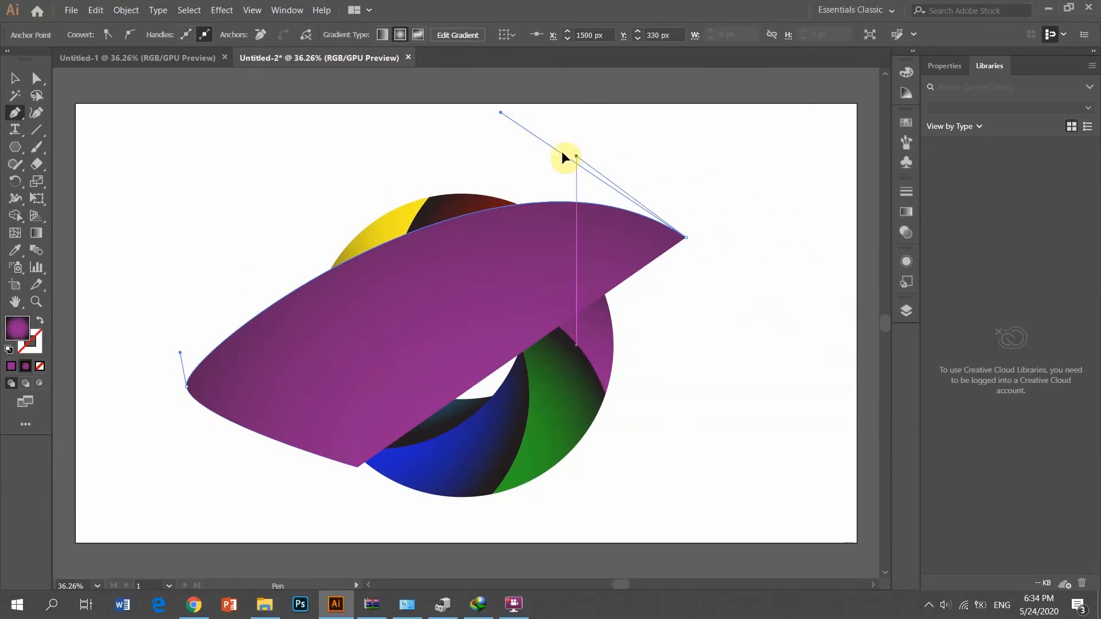
{"action": "left_click_drag", "start_coordinate": [532, 149], "coordinate": [513, 134]}
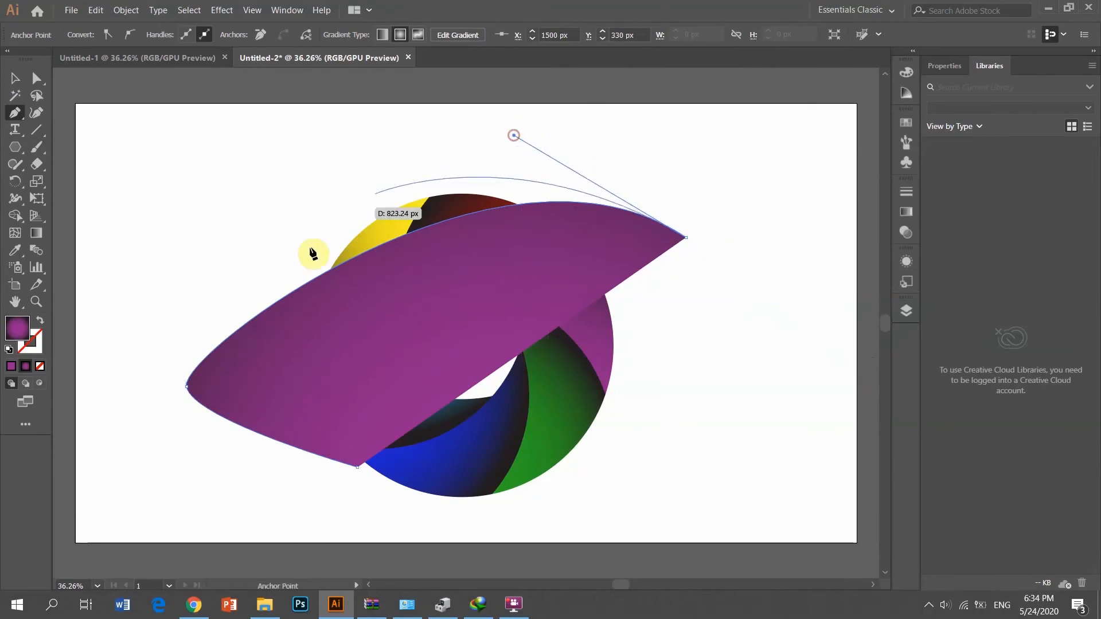
Step: Curve the outline's outer edge back over the eye to a left corner point and close the path at its lower starting anchor
{"action": "left_click", "coordinate": [187, 386]}
{"action": "left_click_drag", "start_coordinate": [187, 387], "coordinate": [118, 568]}
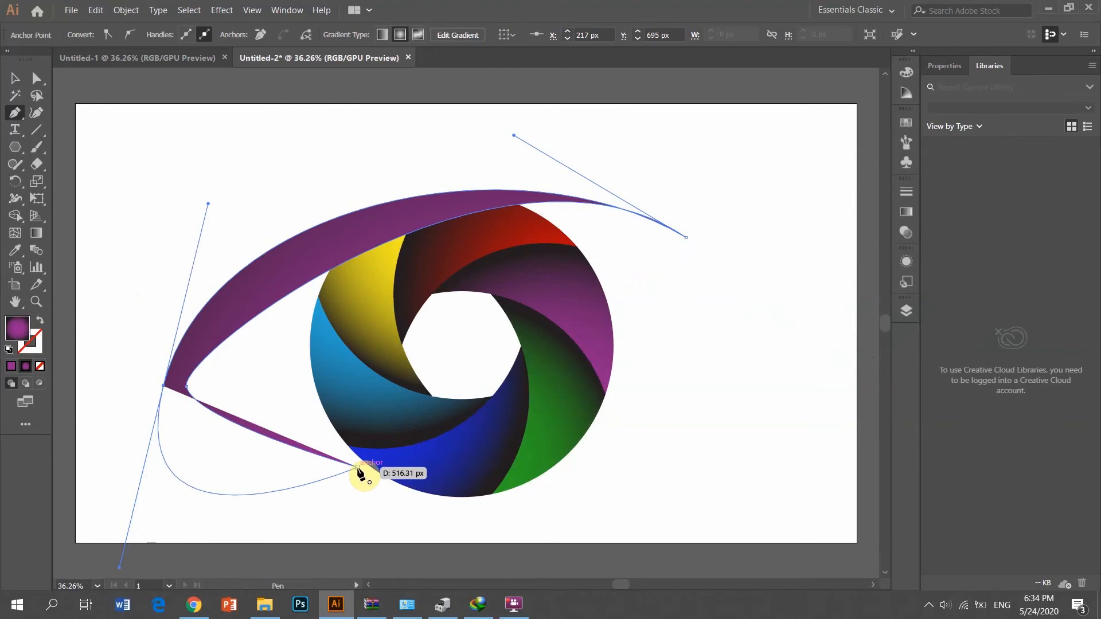
{"action": "left_click_drag", "start_coordinate": [119, 569], "coordinate": [254, 479]}
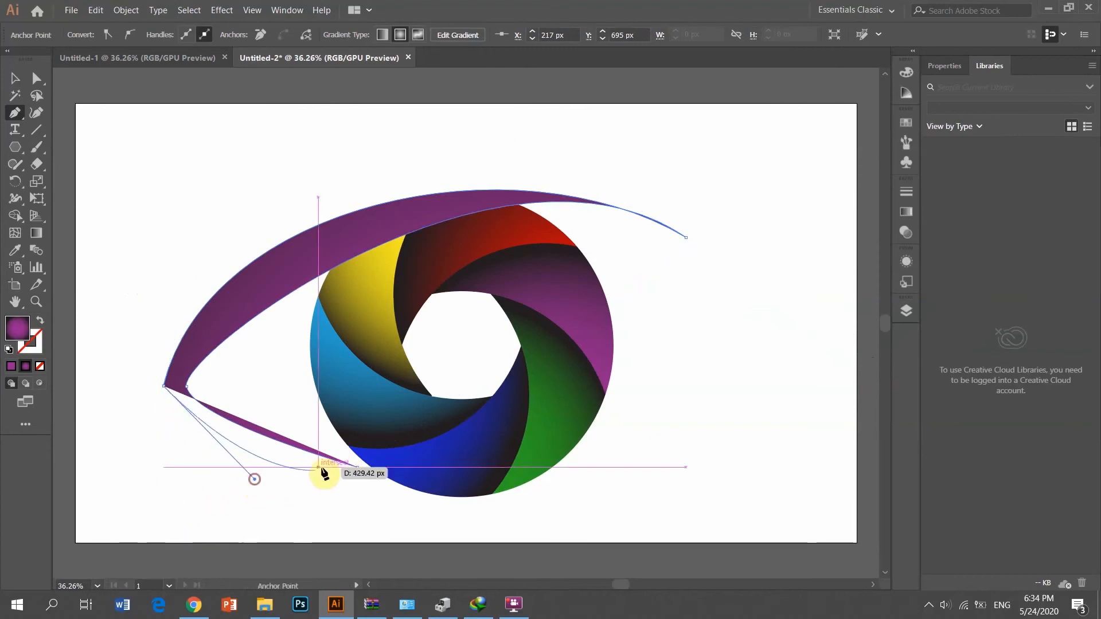
{"action": "left_click", "coordinate": [357, 468]}
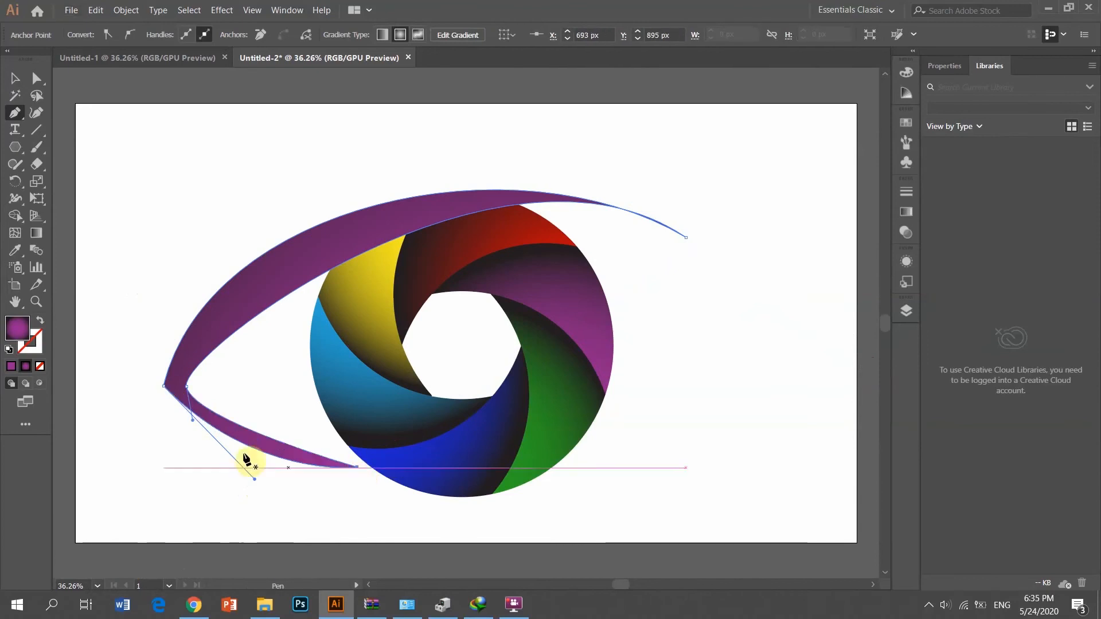
Step: Move the anchor at the eye outline's inner left corner slightly right to thicken the corner
{"action": "left_click_drag", "start_coordinate": [18, 113], "coordinate": [35, 162]}
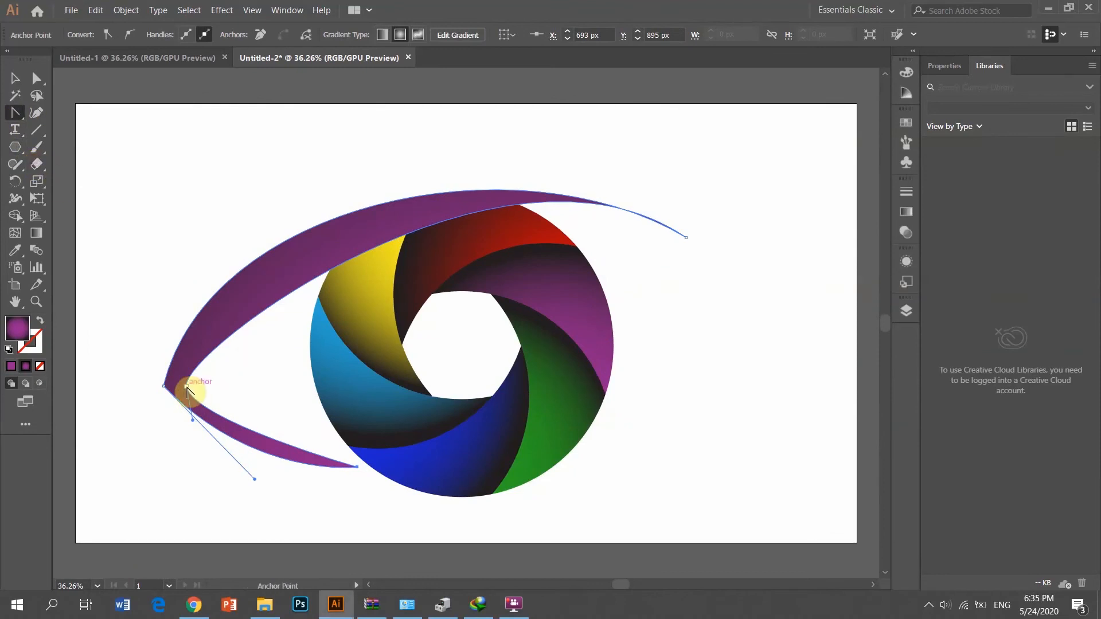
{"action": "left_click_drag", "start_coordinate": [187, 388], "coordinate": [195, 389]}
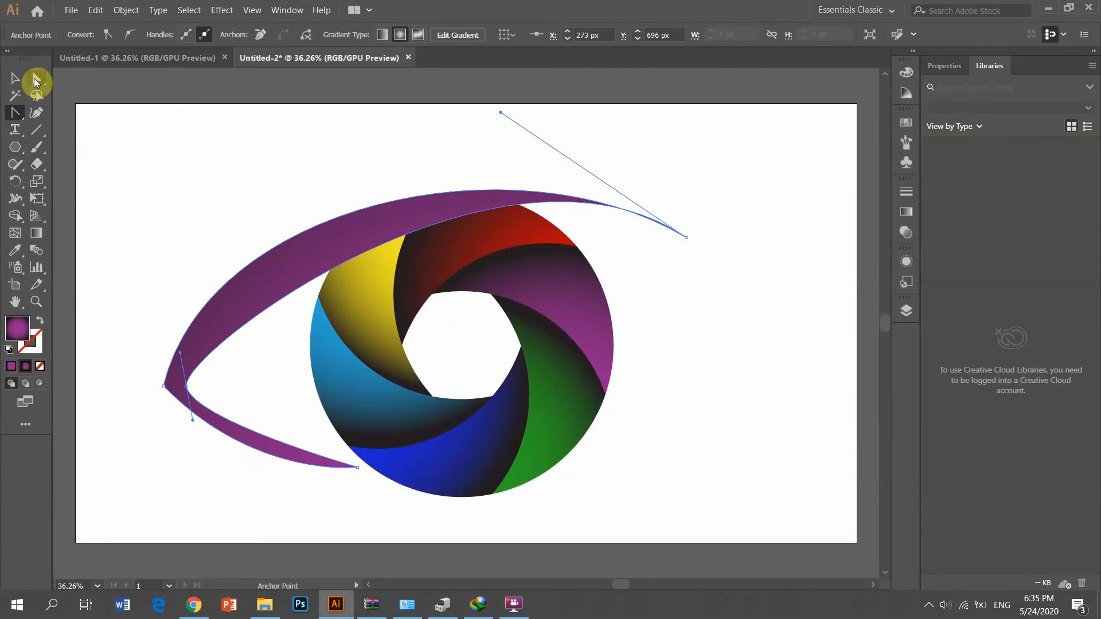
{"action": "left_click", "coordinate": [36, 78]}
{"action": "left_click_drag", "start_coordinate": [187, 387], "coordinate": [193, 387]}
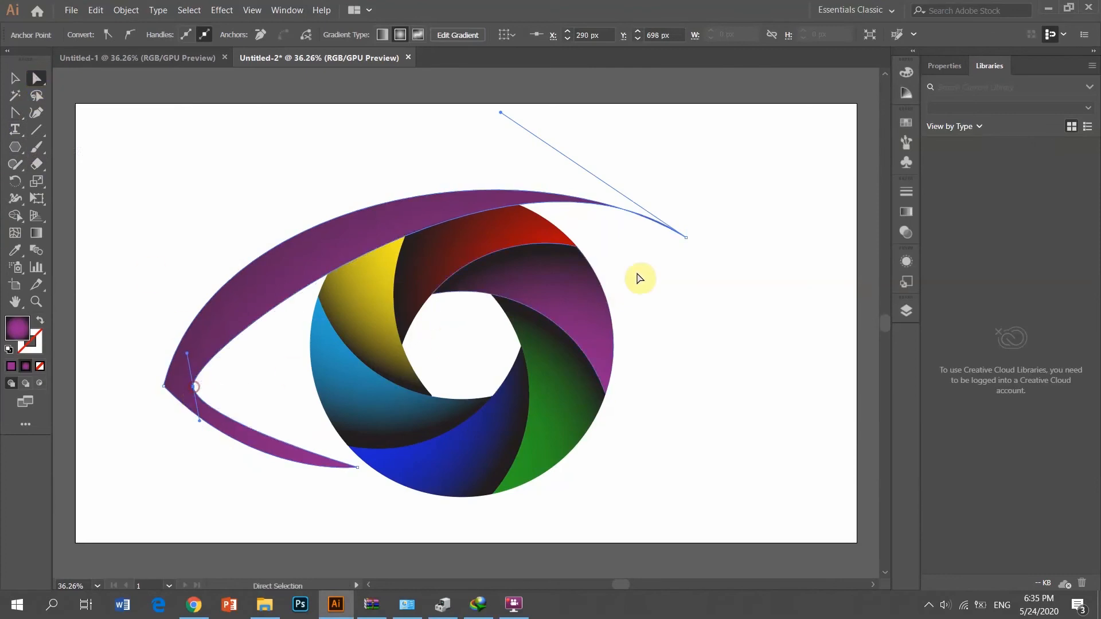
Step: Lower the eye outline's right tip and reshape its handles so the upper lid becomes a thick, even arc over the circle
{"action": "left_click_drag", "start_coordinate": [687, 239], "coordinate": [687, 253]}
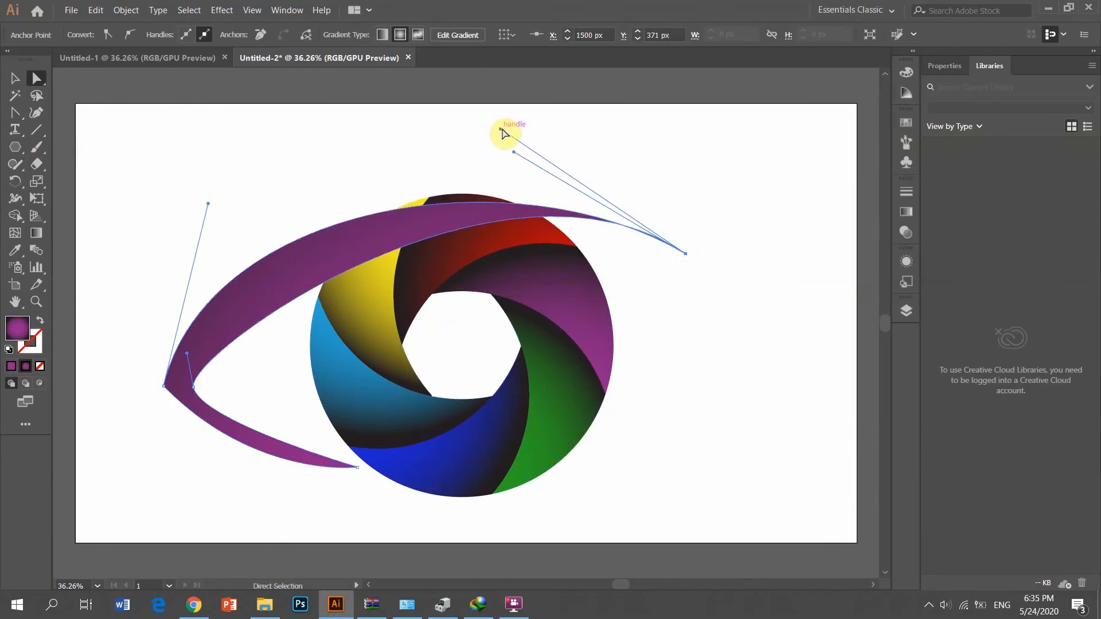
{"action": "mouse_move", "coordinate": [501, 131]}
{"action": "left_mouse_down"}
{"action": "mouse_move", "coordinate": [504, 118]}
{"action": "mouse_move", "coordinate": [498, 151]}
{"action": "mouse_move", "coordinate": [516, 143]}
{"action": "mouse_move", "coordinate": [500, 129]}
{"action": "left_mouse_up"}
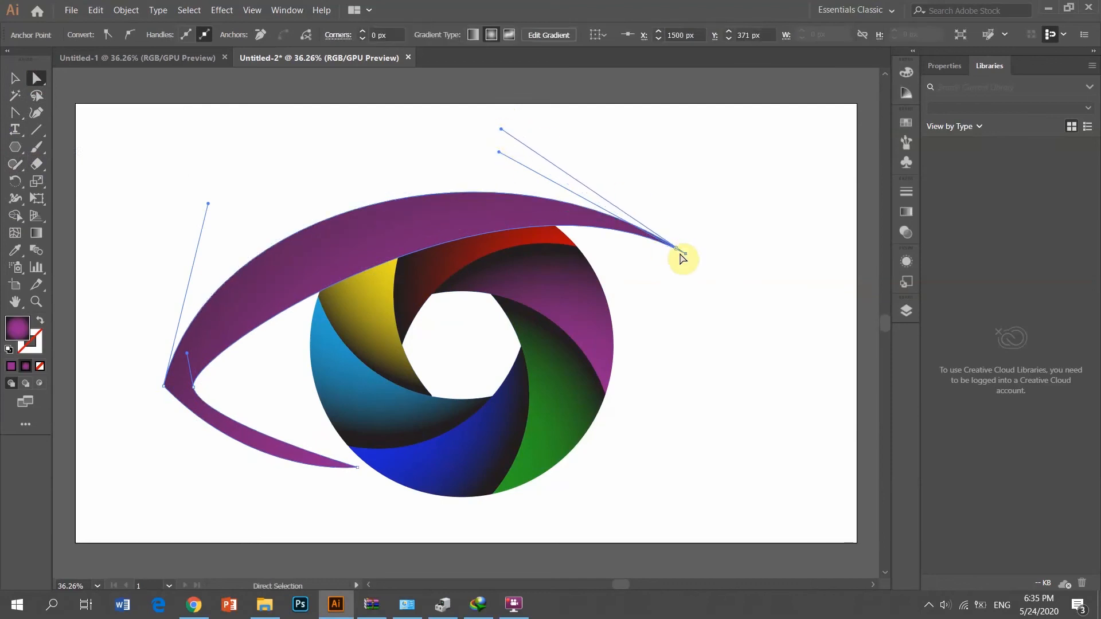
{"action": "left_click_drag", "start_coordinate": [685, 252], "coordinate": [692, 296]}
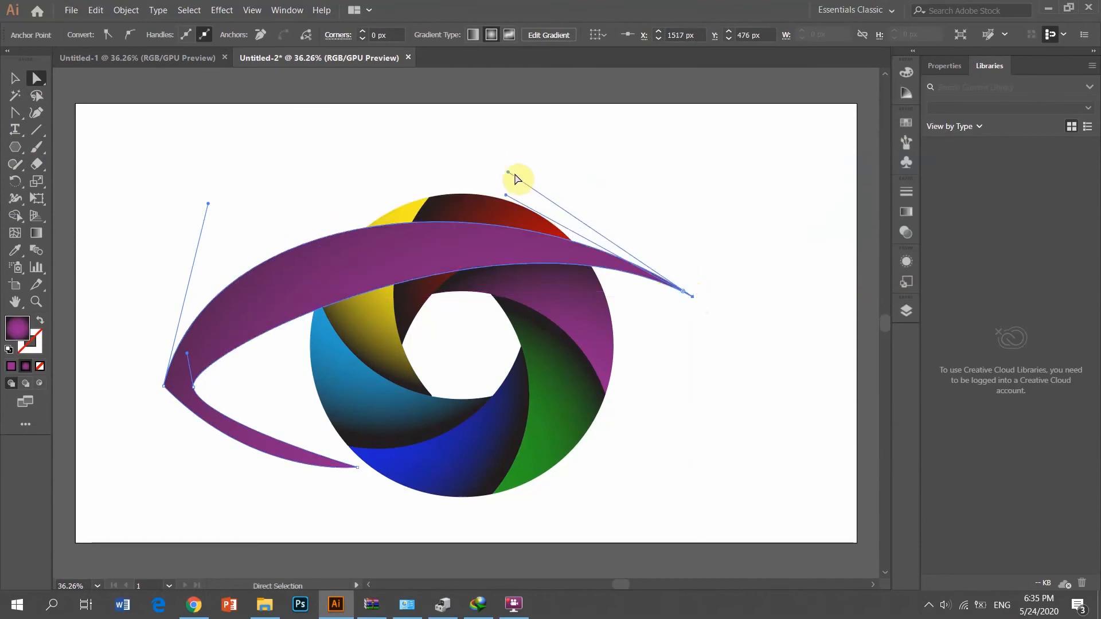
{"action": "left_click_drag", "start_coordinate": [509, 174], "coordinate": [497, 124]}
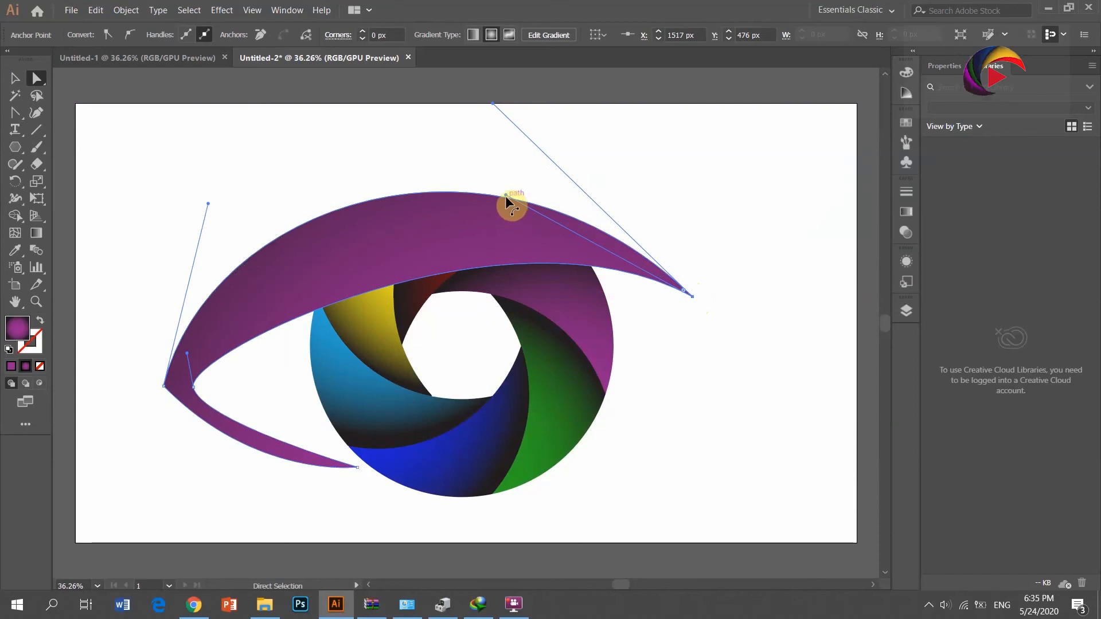
{"action": "left_click_drag", "start_coordinate": [504, 196], "coordinate": [362, 134]}
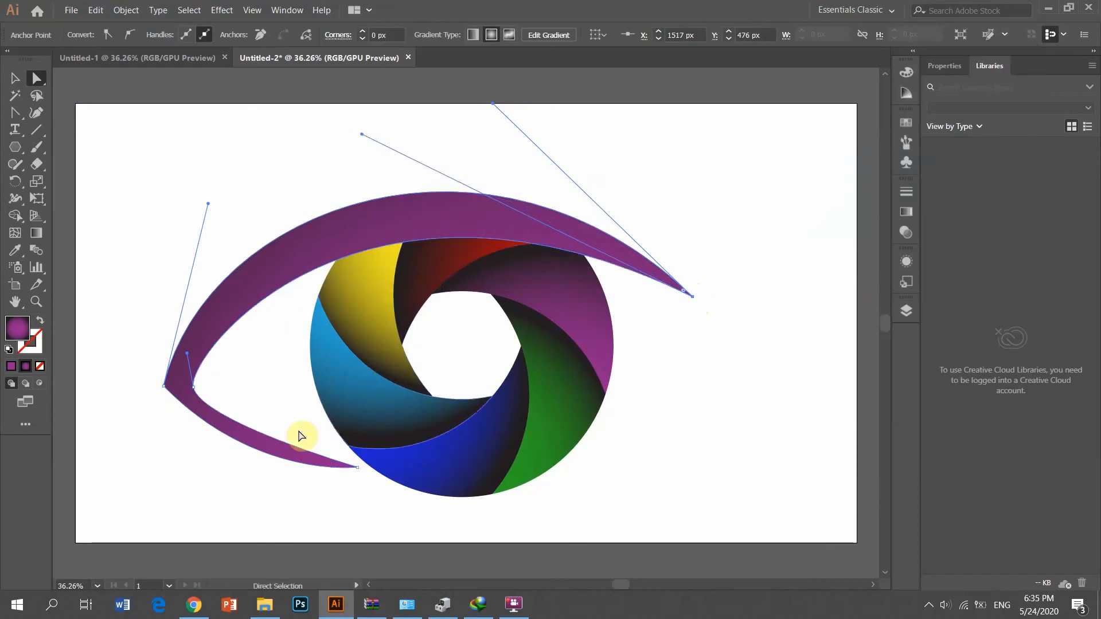
Step: Fill the eye outline with black (#000000) and move the whole shape slightly to the right
{"action": "double_click", "coordinate": [19, 330]}
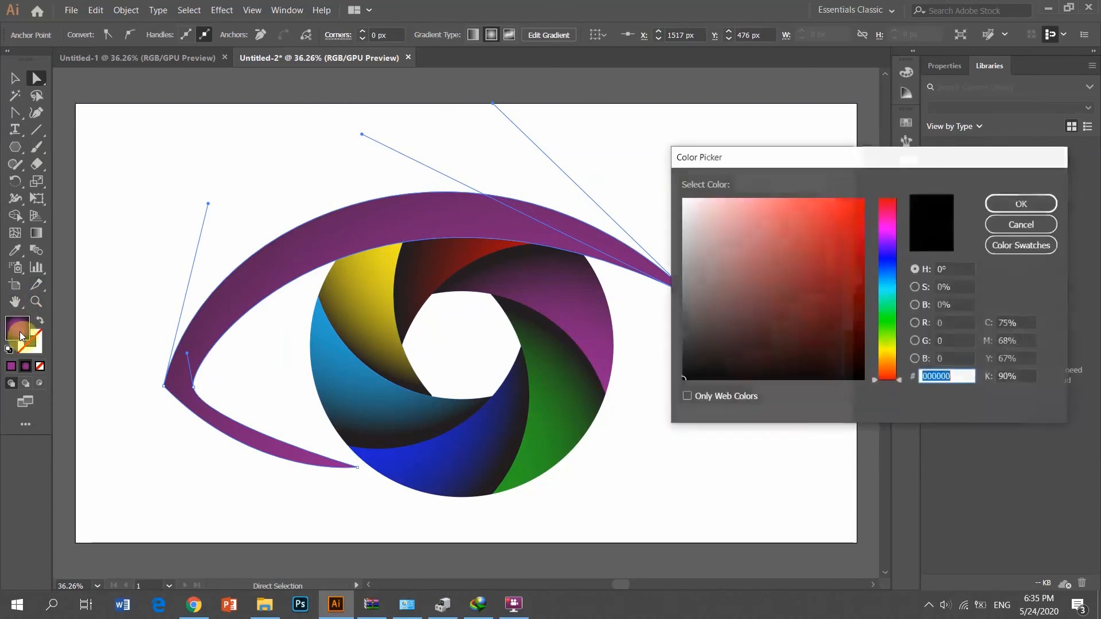
{"action": "left_click", "coordinate": [1022, 204]}
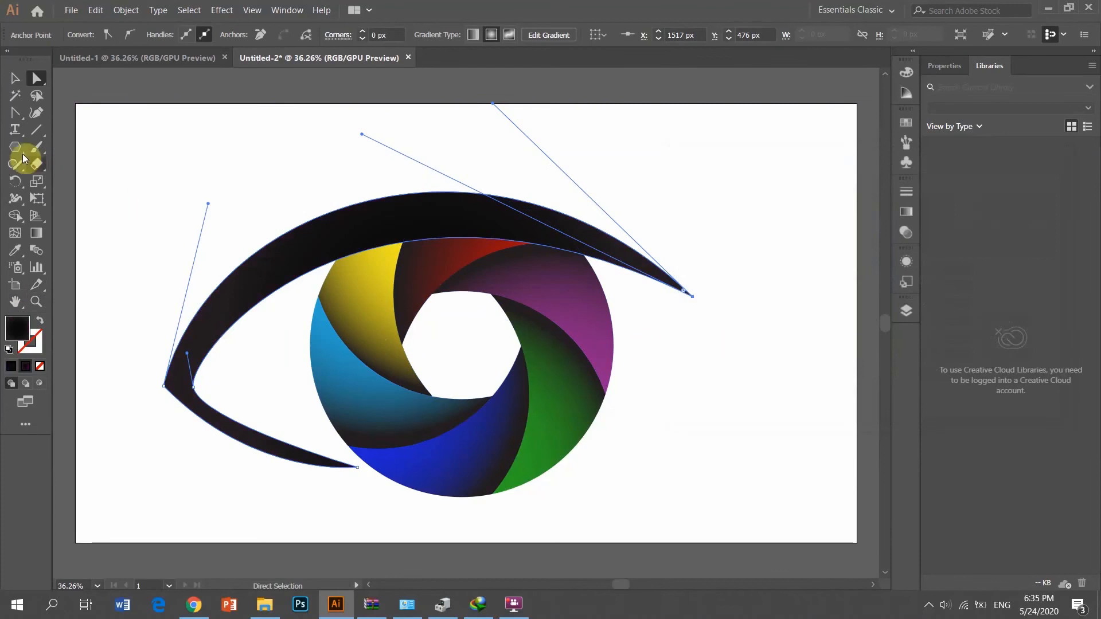
{"action": "left_click", "coordinate": [17, 79]}
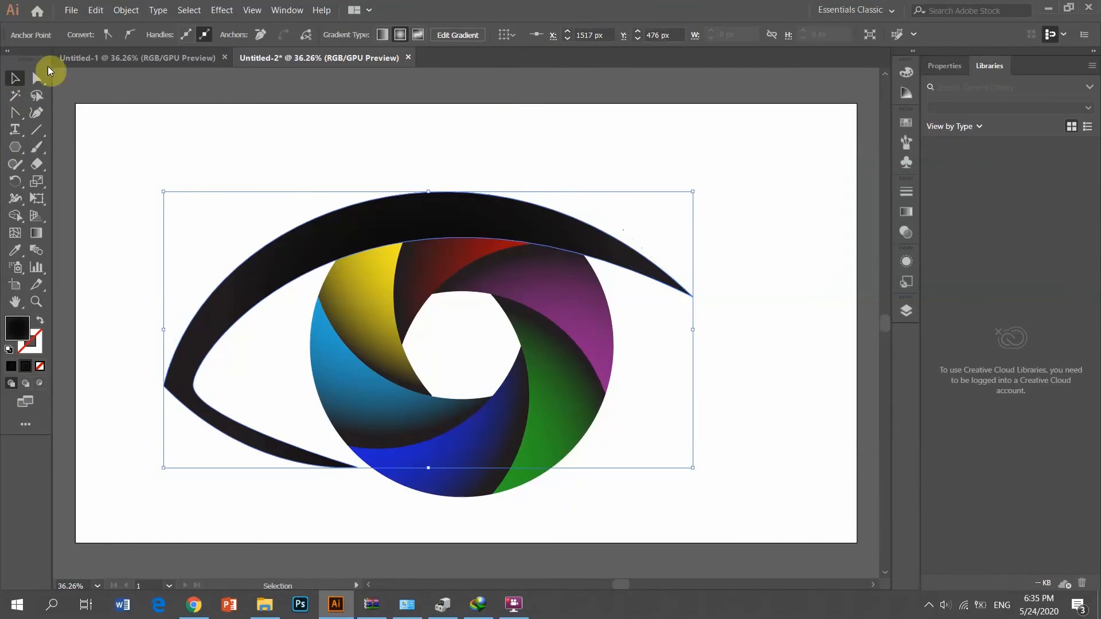
{"action": "left_click_drag", "start_coordinate": [461, 227], "coordinate": [472, 226]}
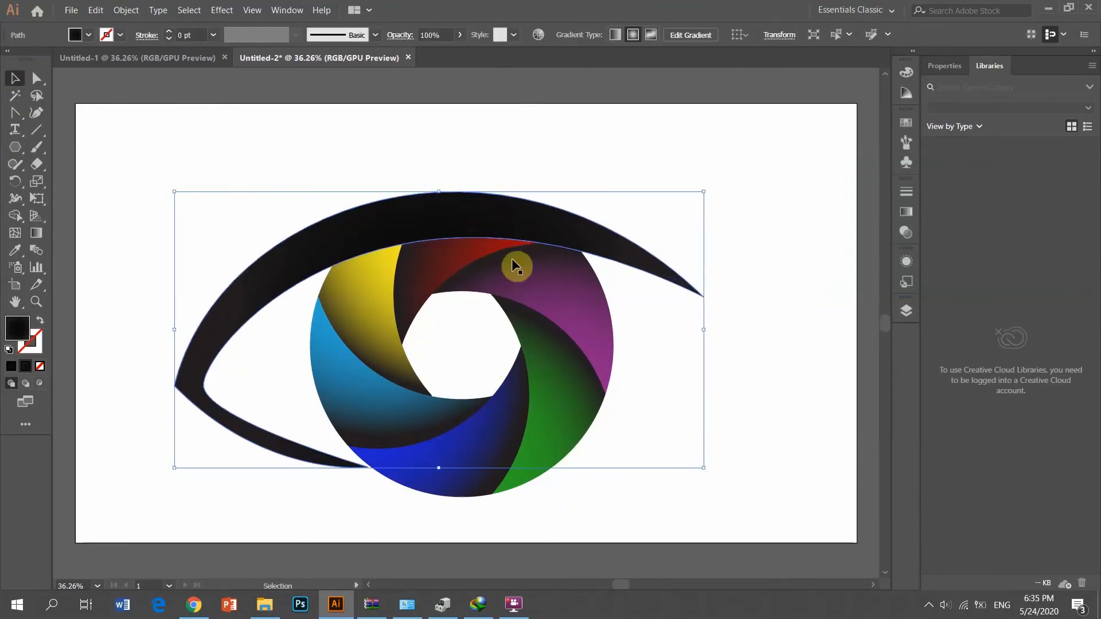
{"action": "left_click", "coordinate": [757, 475]}
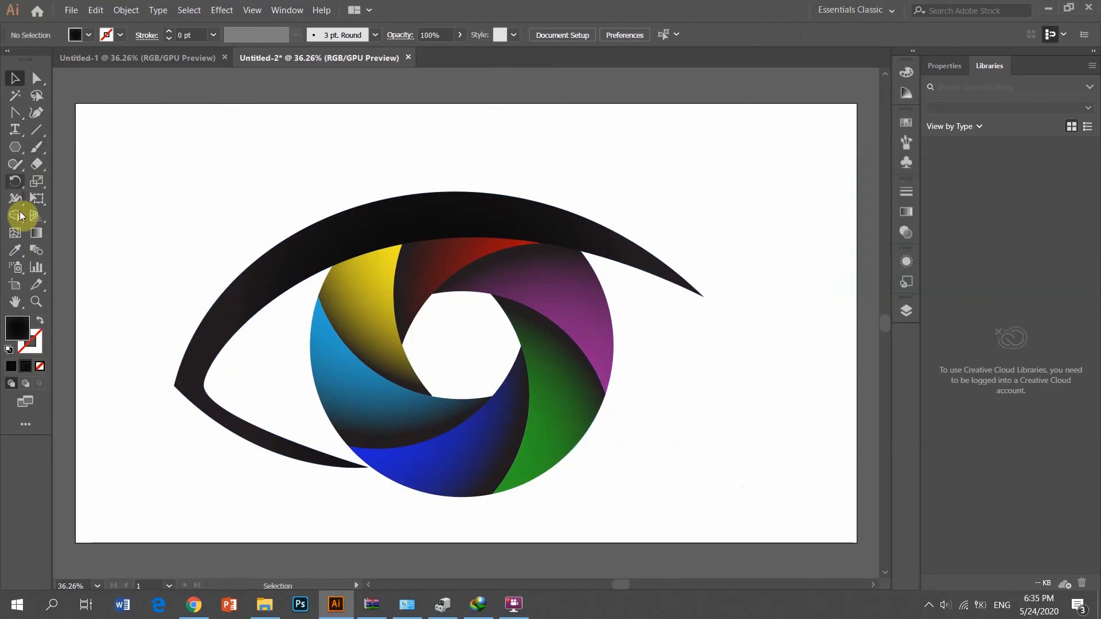
Step: Add the text "PHOTO" at the right side of the circle with a font size of 119 pt
{"action": "left_click", "coordinate": [15, 129]}
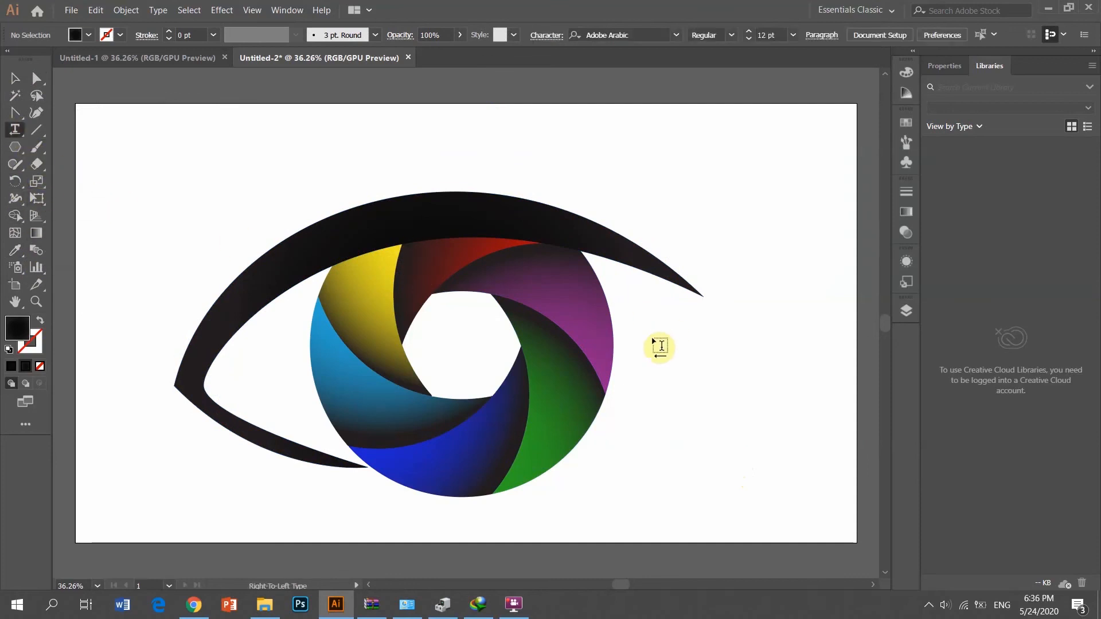
{"action": "left_click", "coordinate": [639, 328]}
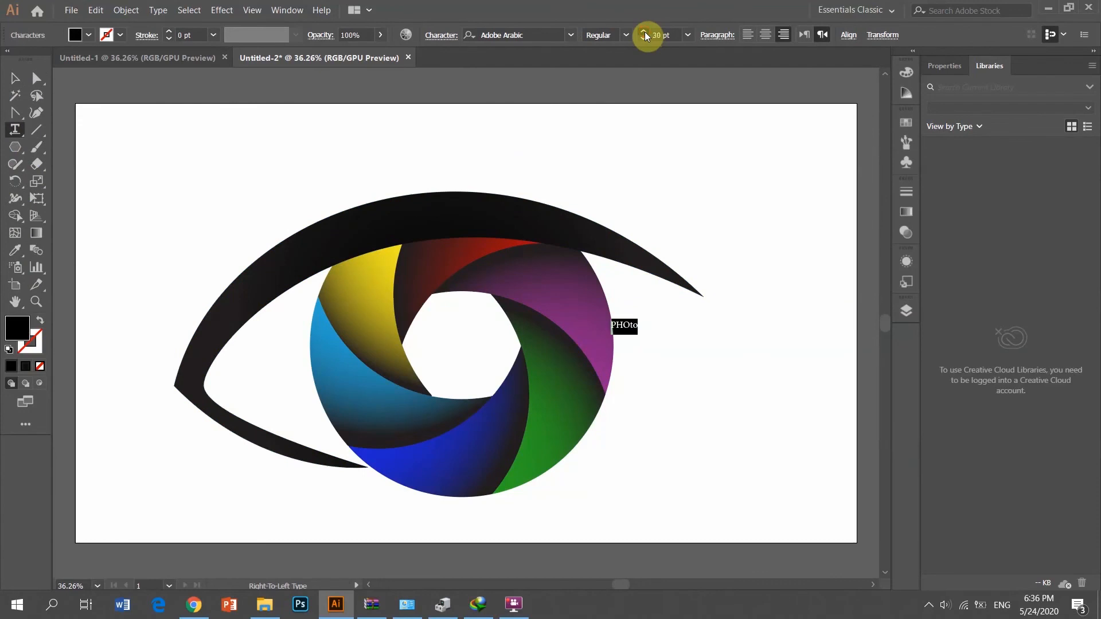
{"action": "left_click_drag", "start_coordinate": [644, 33], "coordinate": [645, 32]}
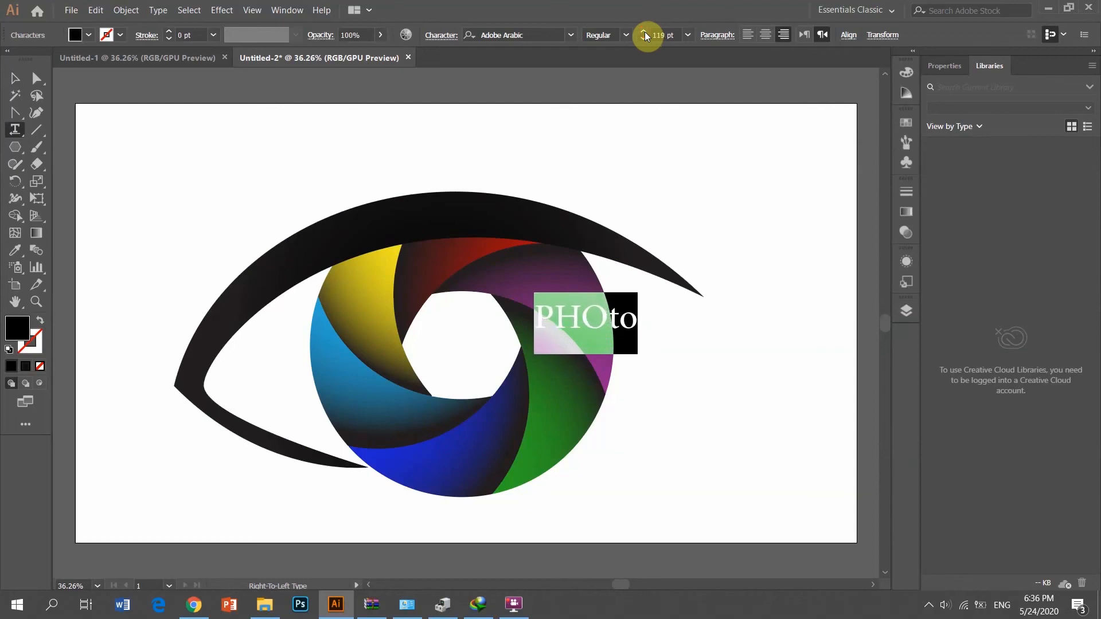
{"action": "type", "text": "PHOTO"}
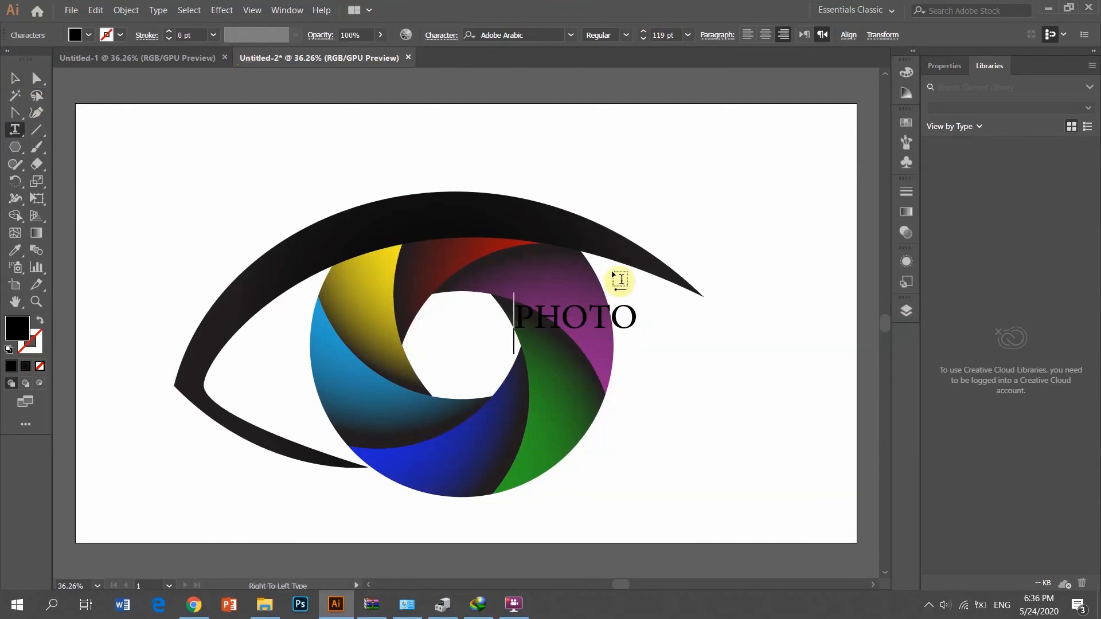
Step: Change the PHOTO text's font to Kildor and reduce its size to 93 pt
{"action": "double_click", "coordinate": [518, 295]}
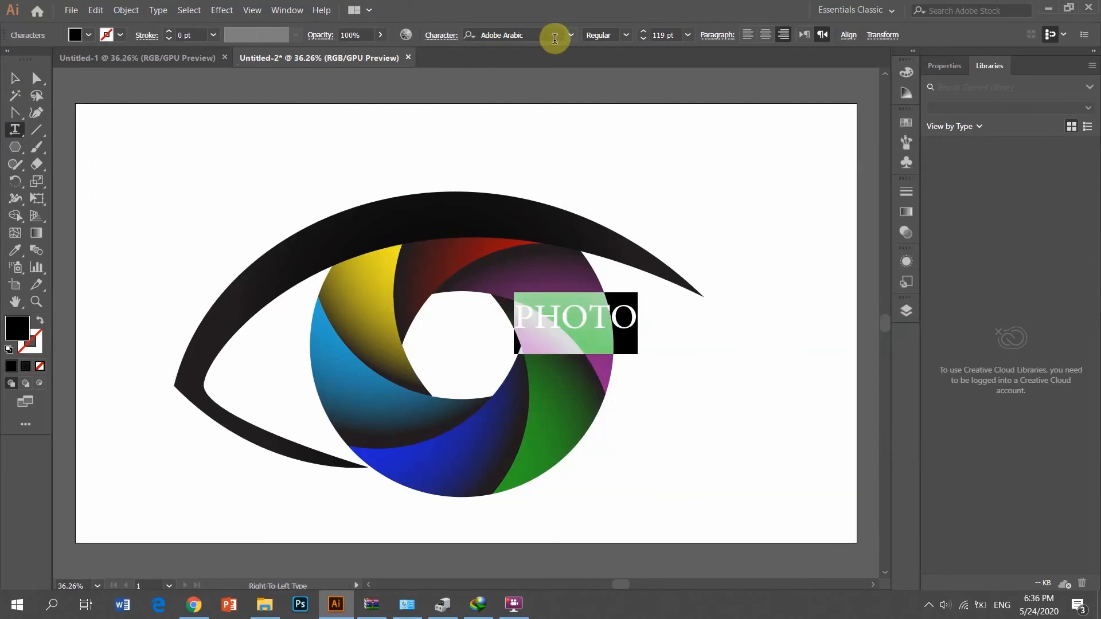
{"action": "left_click", "coordinate": [570, 36]}
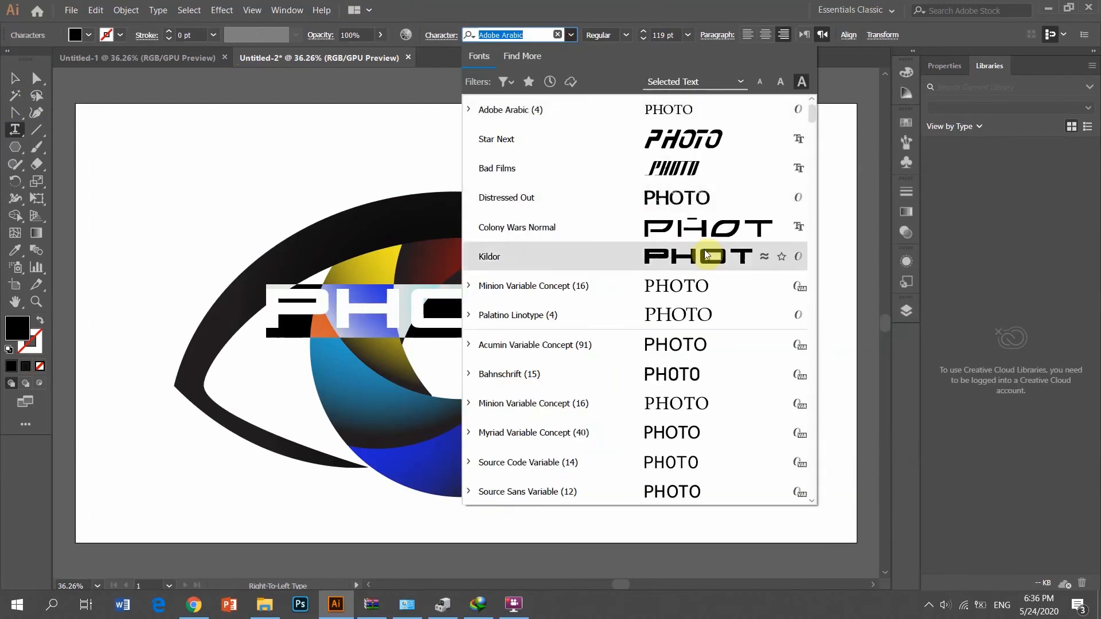
{"action": "left_click", "coordinate": [708, 261]}
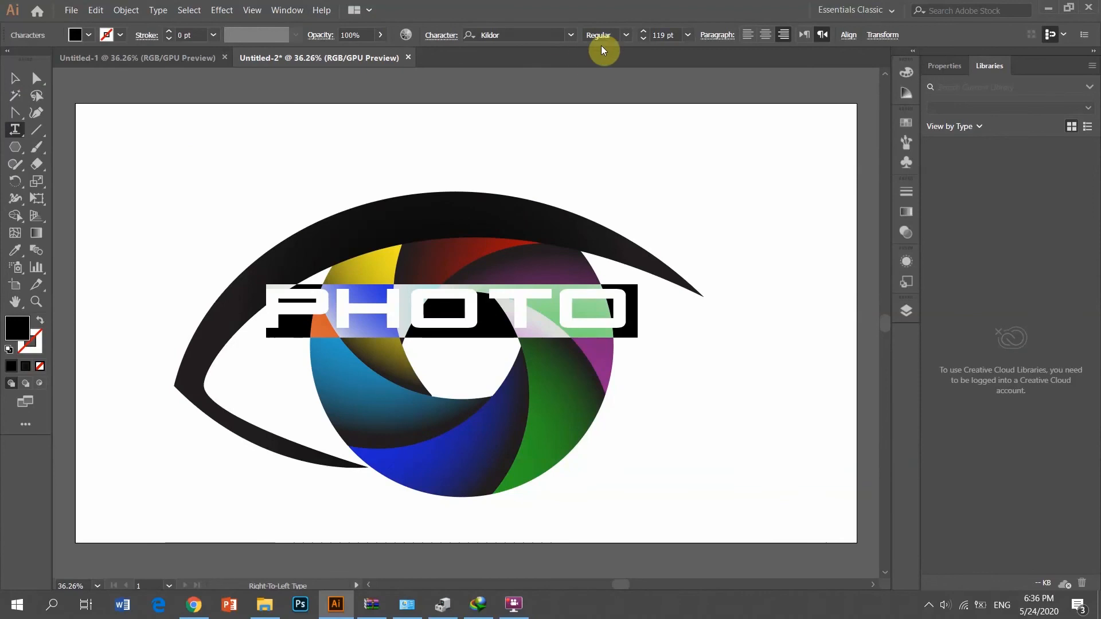
{"action": "left_click", "coordinate": [645, 39]}
{"action": "left_click", "coordinate": [645, 39]}
{"action": "left_click", "coordinate": [646, 39]}
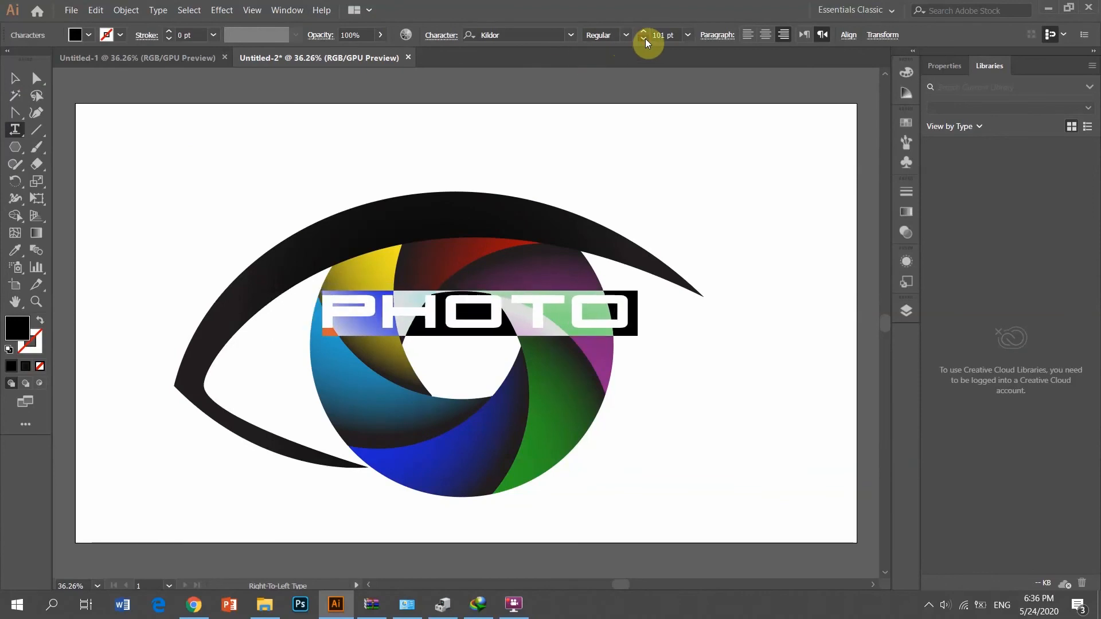
{"action": "left_click", "coordinate": [645, 39]}
Step: Resize the PHOTO text to a narrower, taller shape and place it just right of the circle below the eyelid's tip
{"action": "left_click", "coordinate": [15, 78]}
{"action": "left_click_drag", "start_coordinate": [543, 310], "coordinate": [678, 333]}
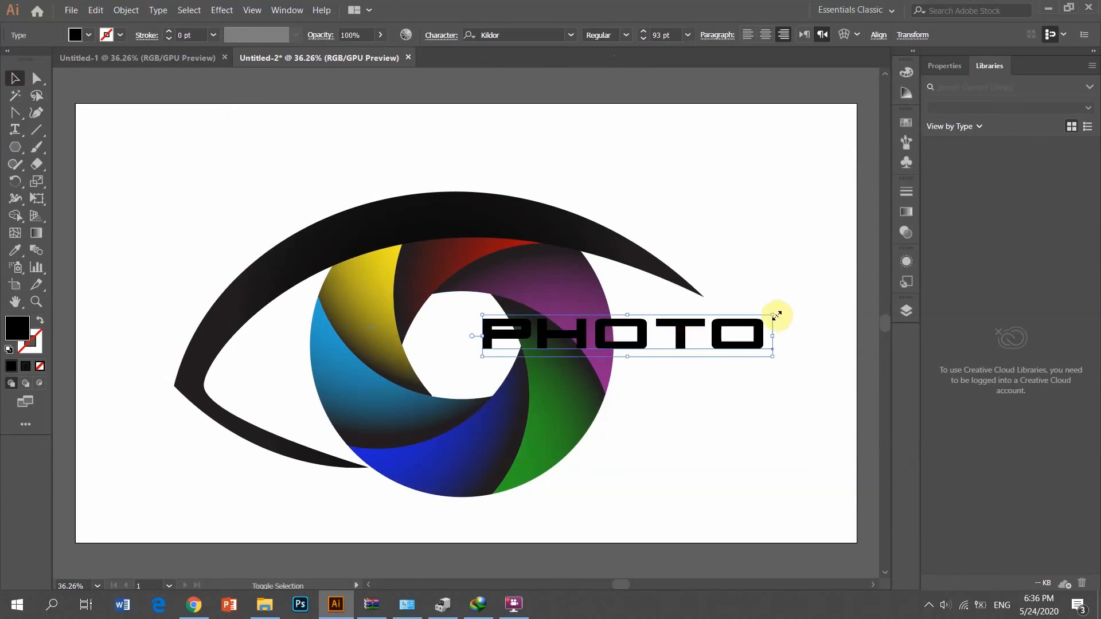
{"action": "left_click_drag", "start_coordinate": [777, 315], "coordinate": [697, 306]}
{"action": "left_click_drag", "start_coordinate": [690, 304], "coordinate": [680, 303]}
{"action": "left_click_drag", "start_coordinate": [659, 343], "coordinate": [752, 343]}
{"action": "left_click", "coordinate": [742, 398]}
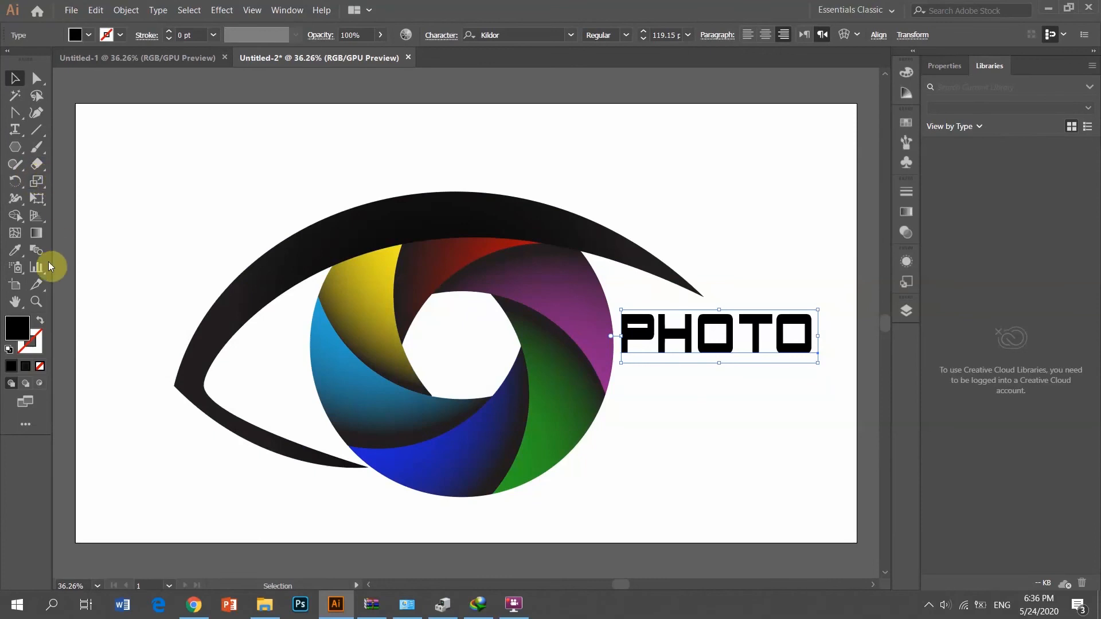
Step: Add a separate text line reading "LOGO" below the PHOTO lettering and select all of its characters
{"action": "left_click", "coordinate": [15, 130]}
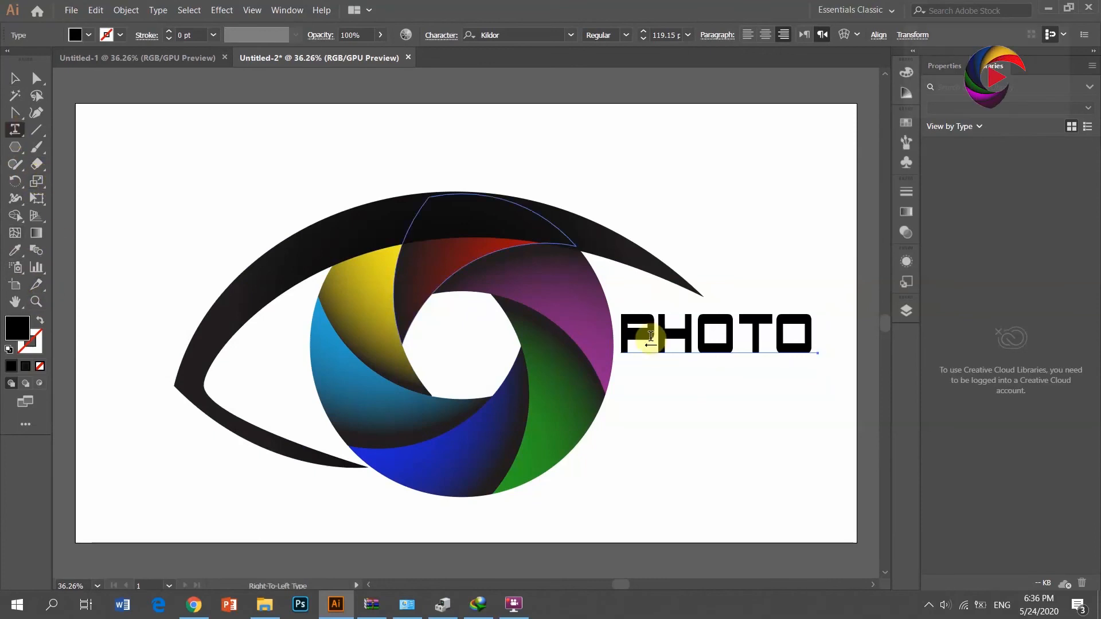
{"action": "left_click", "coordinate": [636, 388]}
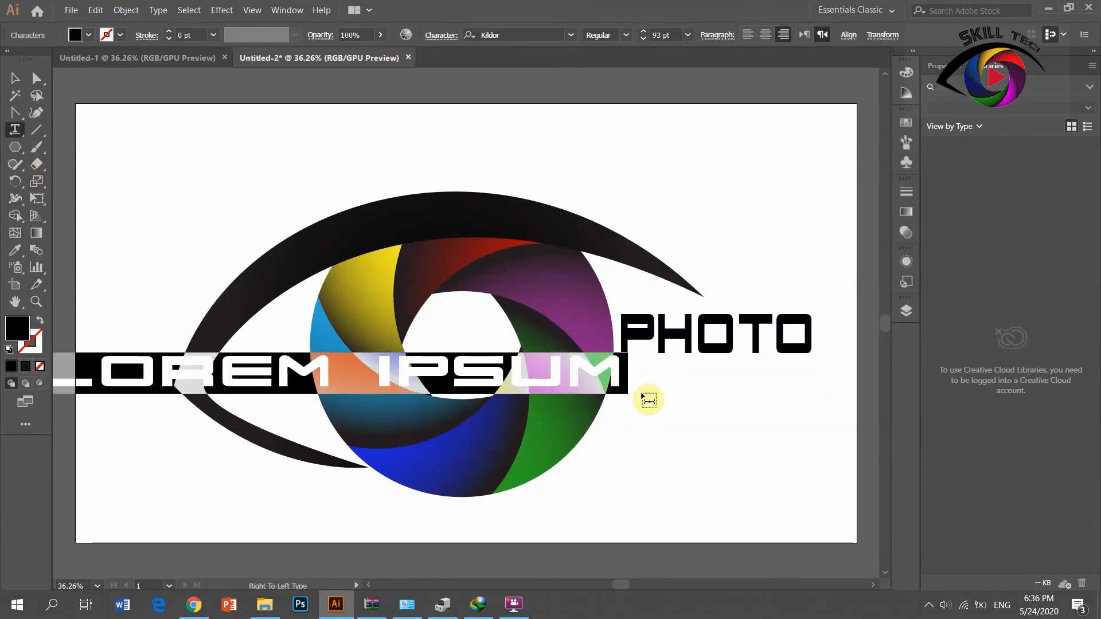
{"action": "type", "text": "LOGO"}
{"action": "key", "text": "ctrl+a"}
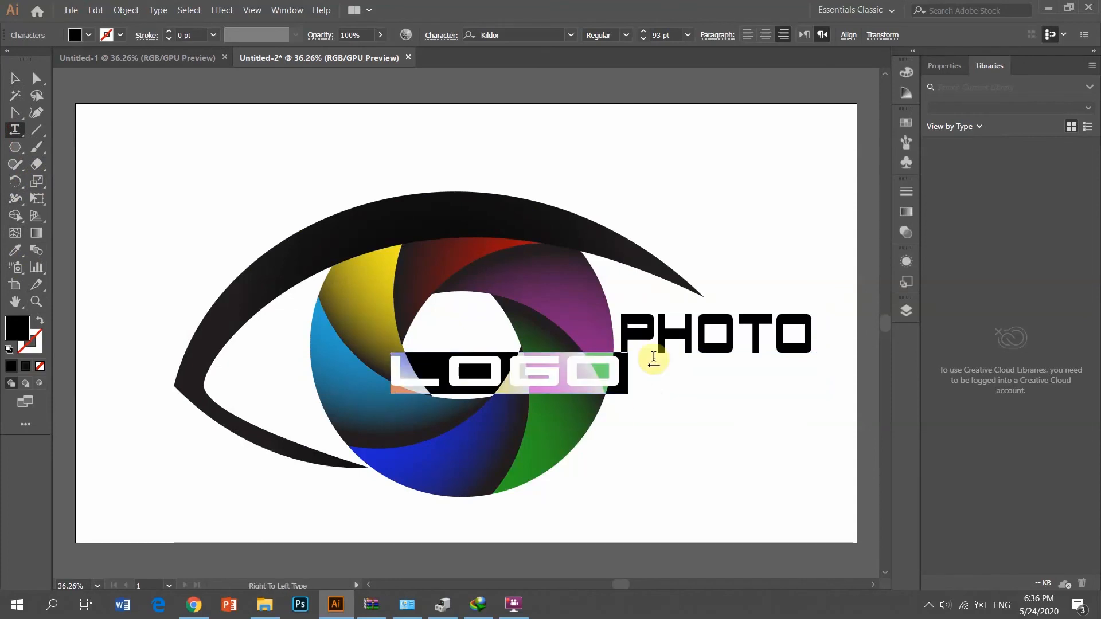
Step: Change the LOGO text's font to Star Next and place it directly below PHOTO, beside the circle
{"action": "left_click", "coordinate": [571, 35]}
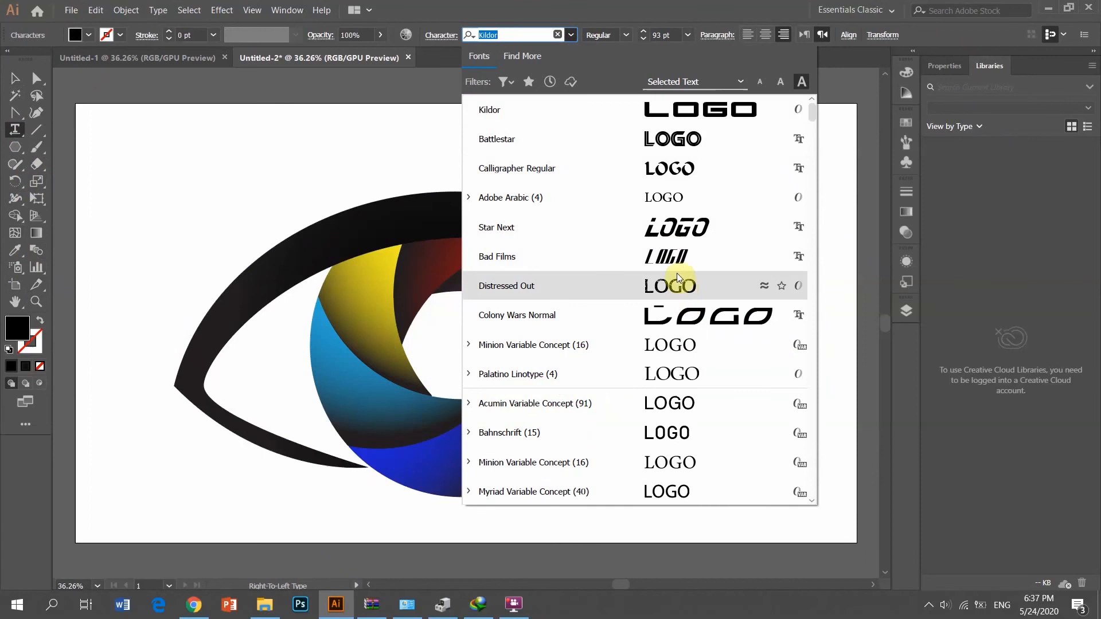
{"action": "left_click", "coordinate": [679, 229]}
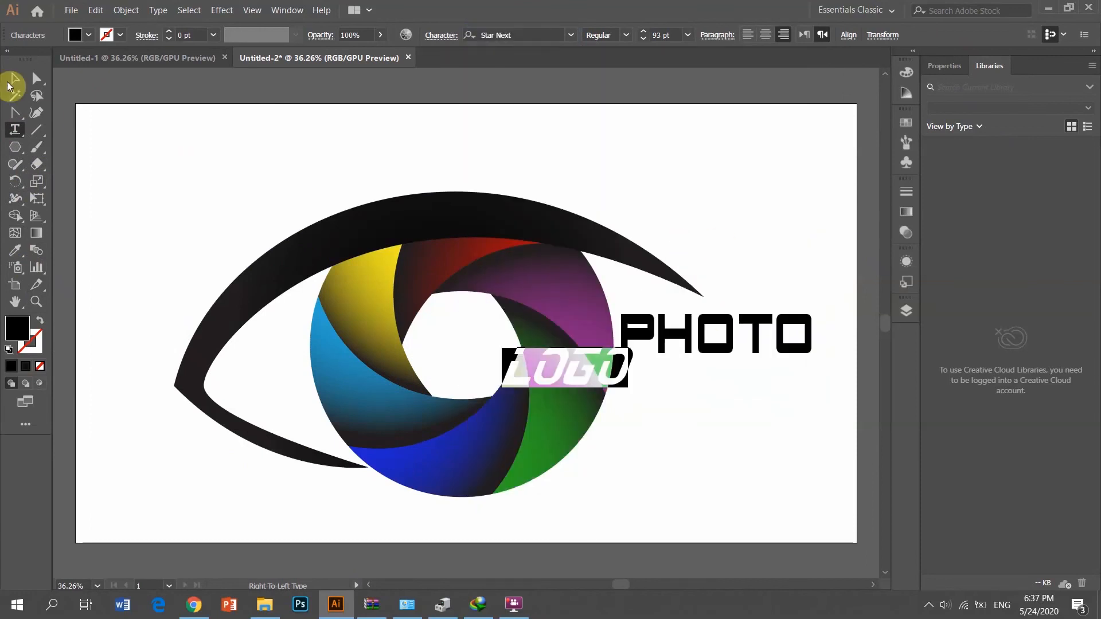
{"action": "left_click", "coordinate": [11, 82]}
{"action": "left_click_drag", "start_coordinate": [579, 364], "coordinate": [696, 383]}
{"action": "left_click", "coordinate": [714, 435]}
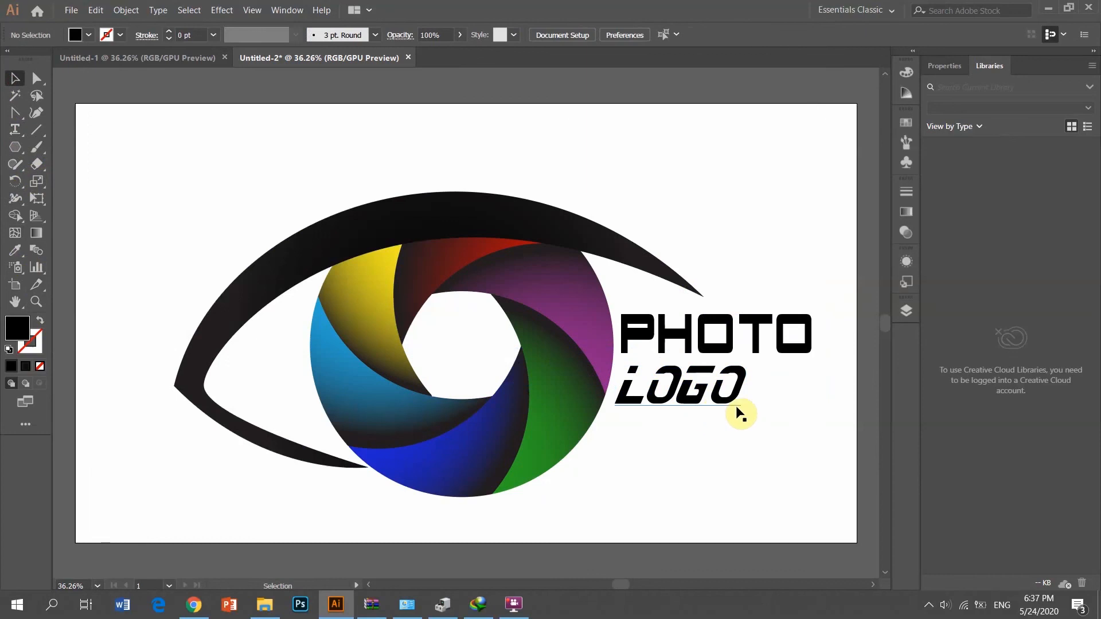
Step: Start a Drop Shadow effect in Multiply mode on the black eyelid outline with the preview enabled
{"action": "scroll", "coordinate": [737, 412], "scroll_direction": "down", "scroll_amount": 1}
{"action": "scroll", "coordinate": [737, 409], "scroll_direction": "up", "scroll_amount": 2}
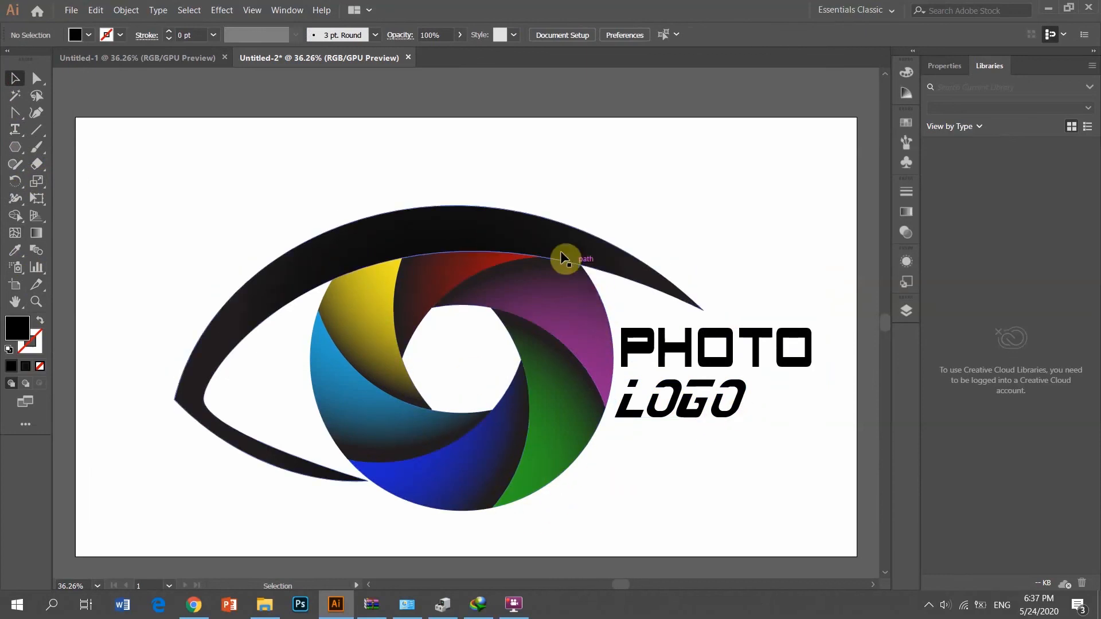
{"action": "left_click", "coordinate": [211, 343]}
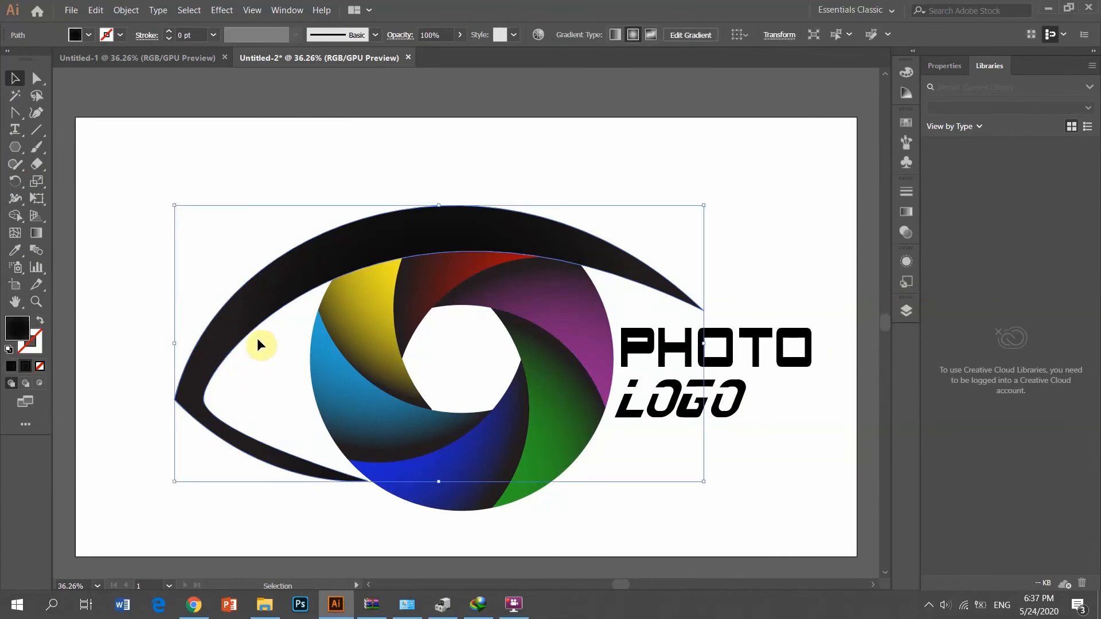
{"action": "left_click", "coordinate": [222, 9]}
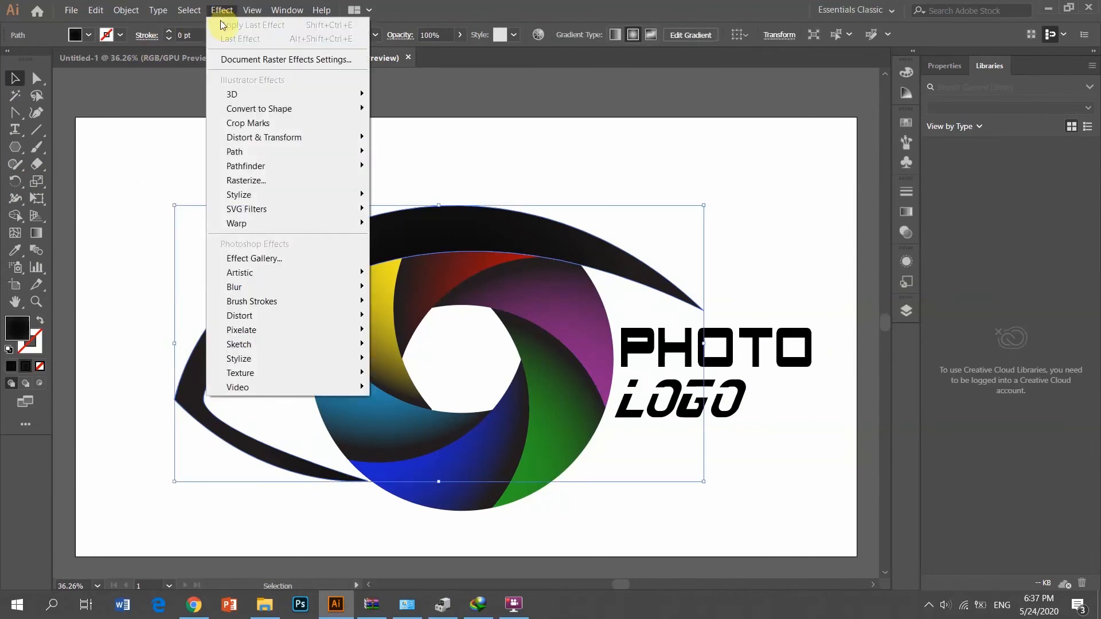
{"action": "mouse_move", "coordinate": [287, 164]}
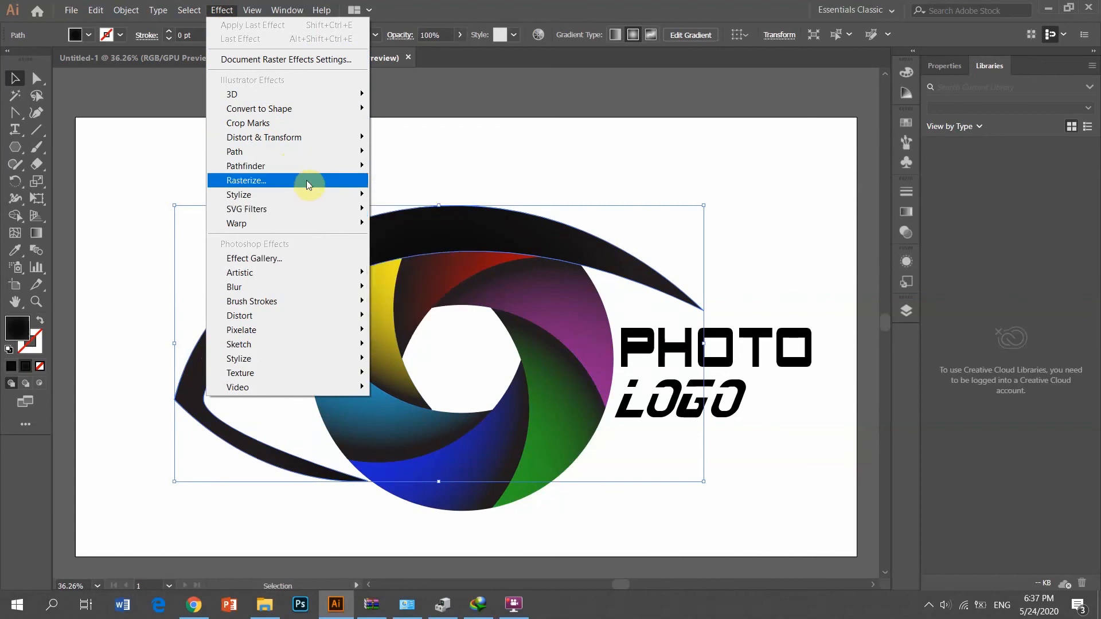
{"action": "mouse_move", "coordinate": [315, 194]}
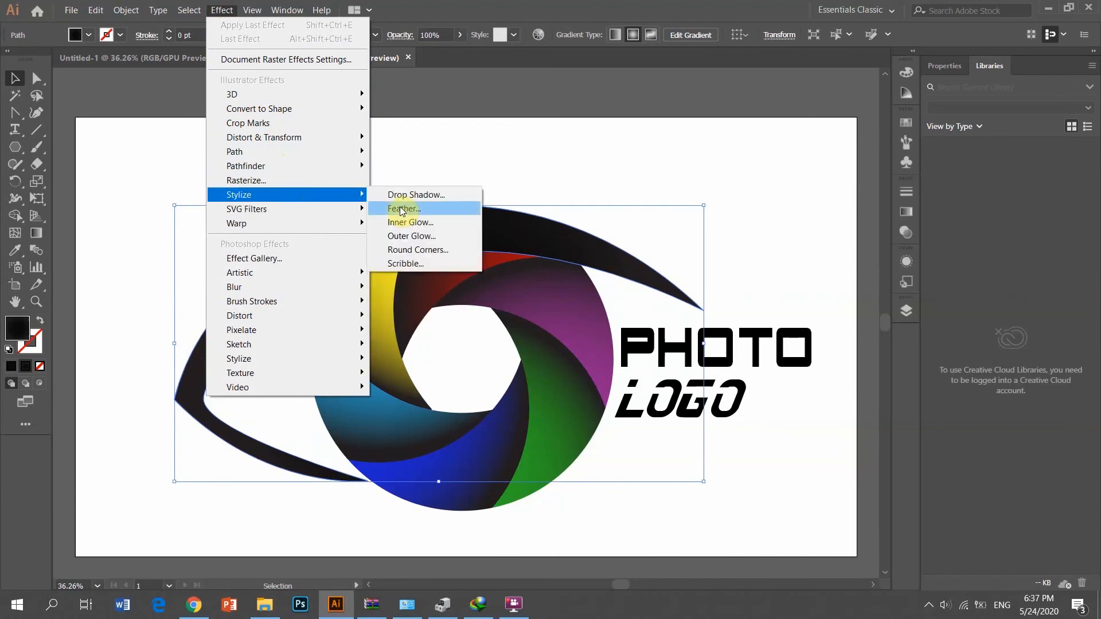
{"action": "left_click", "coordinate": [448, 196]}
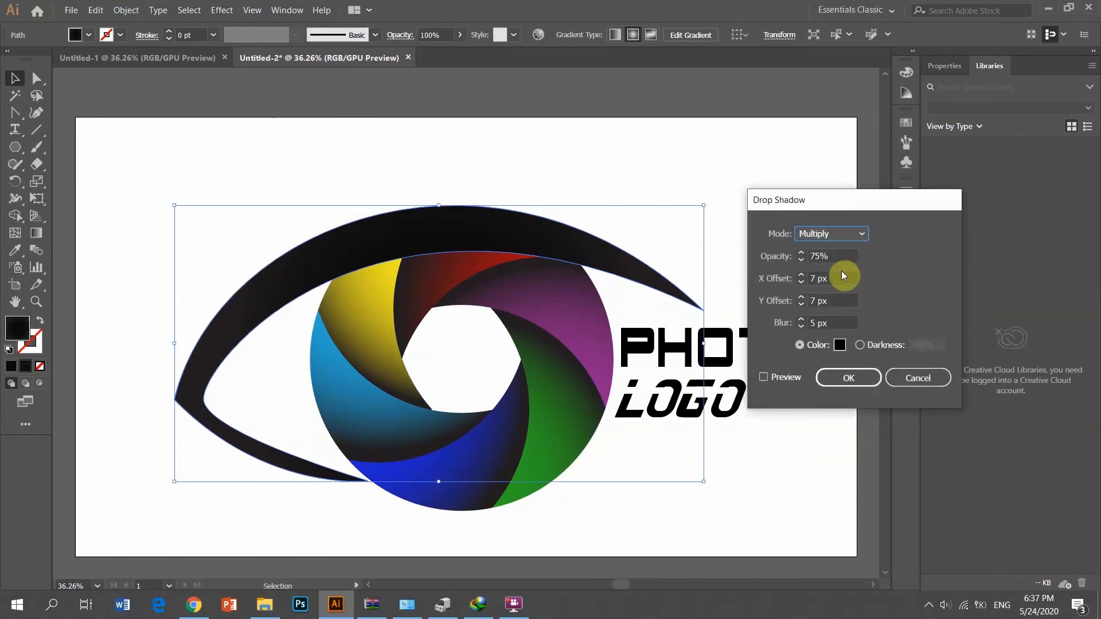
{"action": "left_click", "coordinate": [765, 377]}
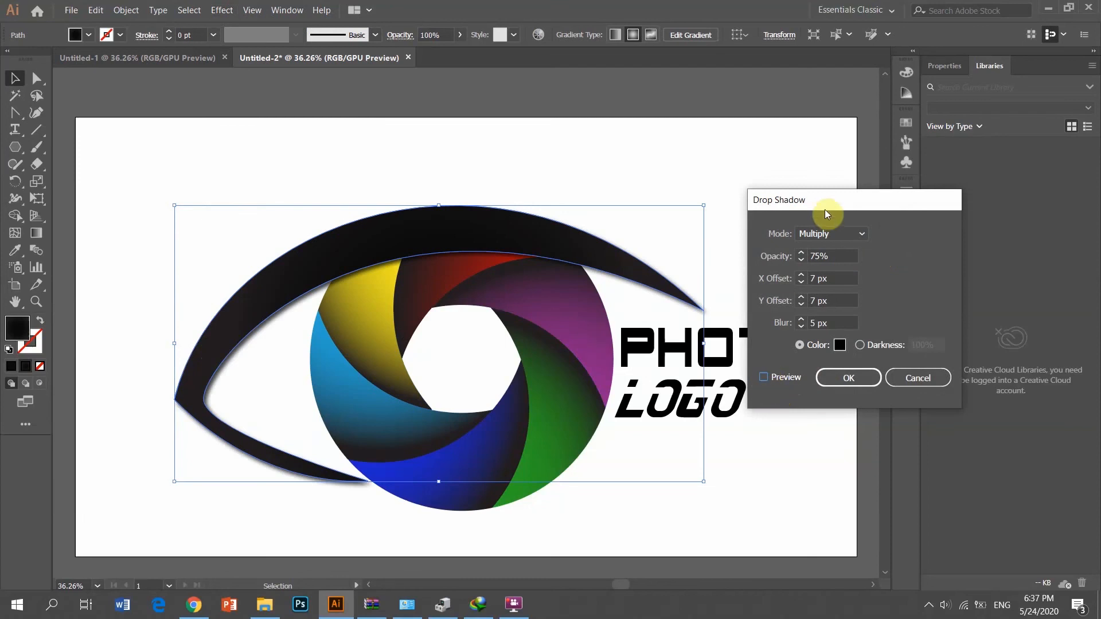
{"action": "left_click_drag", "start_coordinate": [825, 209], "coordinate": [819, 180]}
{"action": "left_click", "coordinate": [764, 344]}
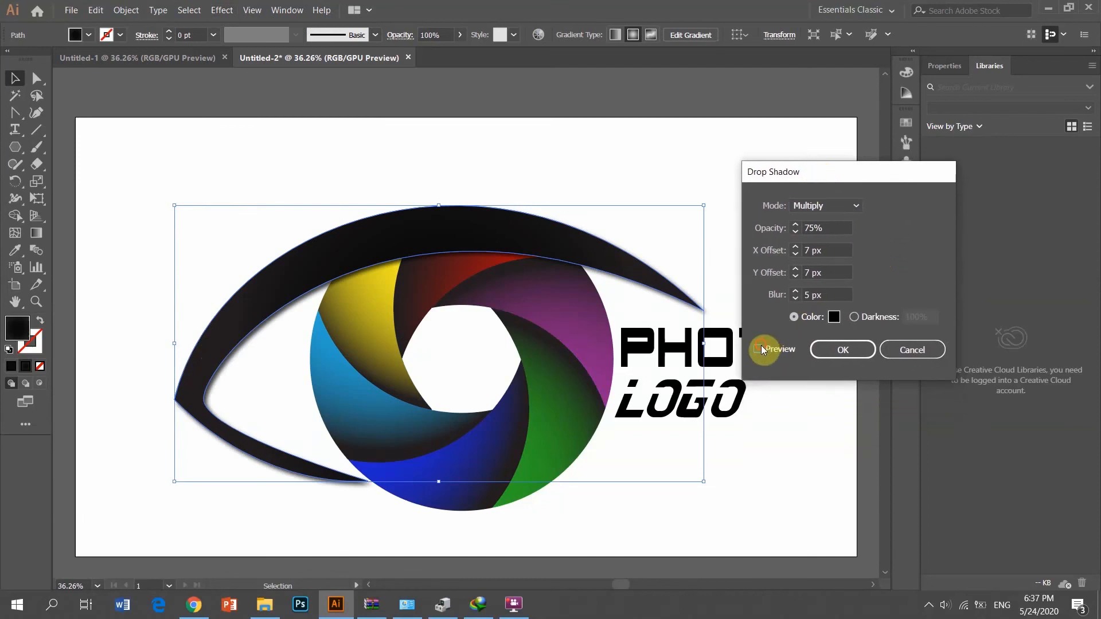
Step: Set the eyelid's drop shadow to 61% opacity, 19 px X offset, 17 px Y offset and 14 px blur, and apply it
{"action": "left_click_drag", "start_coordinate": [843, 226], "coordinate": [817, 228]}
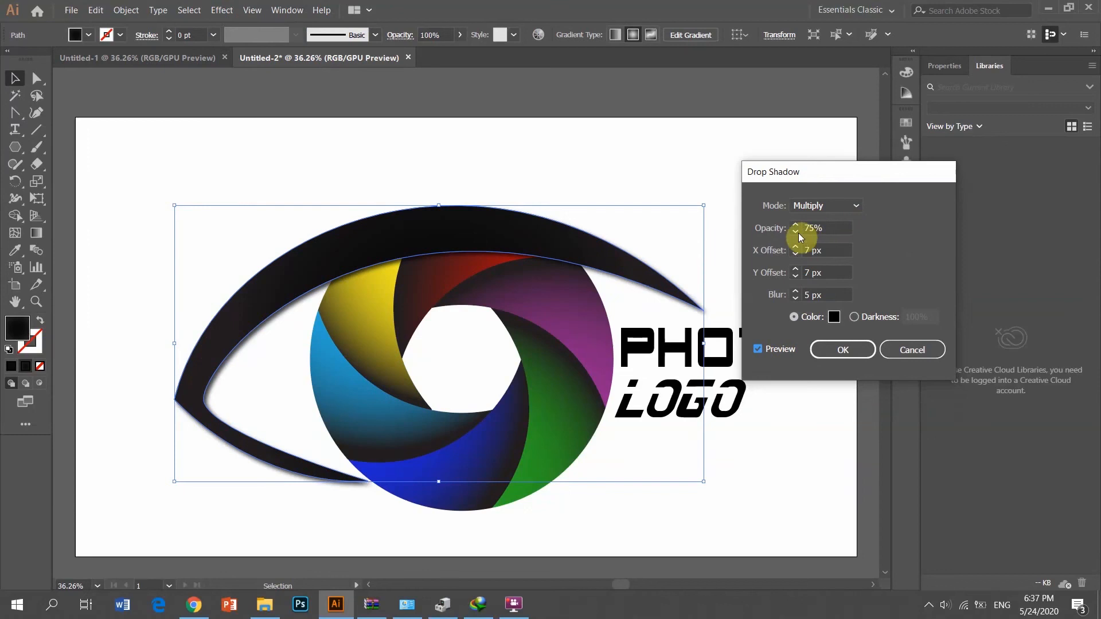
{"action": "left_click", "coordinate": [796, 225]}
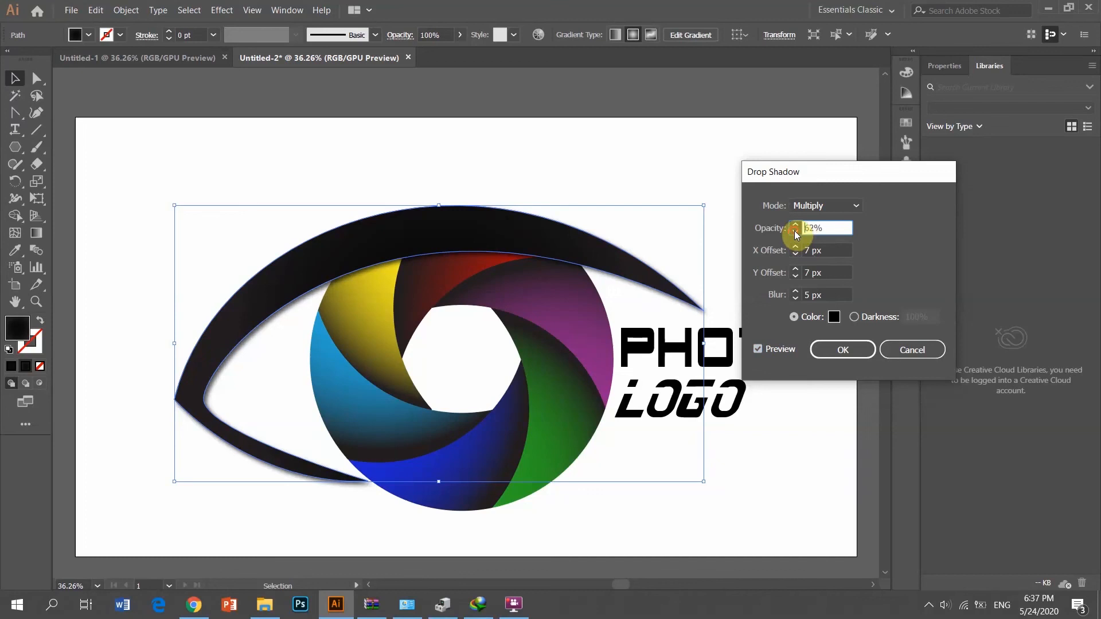
{"action": "left_click", "coordinate": [795, 232]}
{"action": "left_click", "coordinate": [796, 255]}
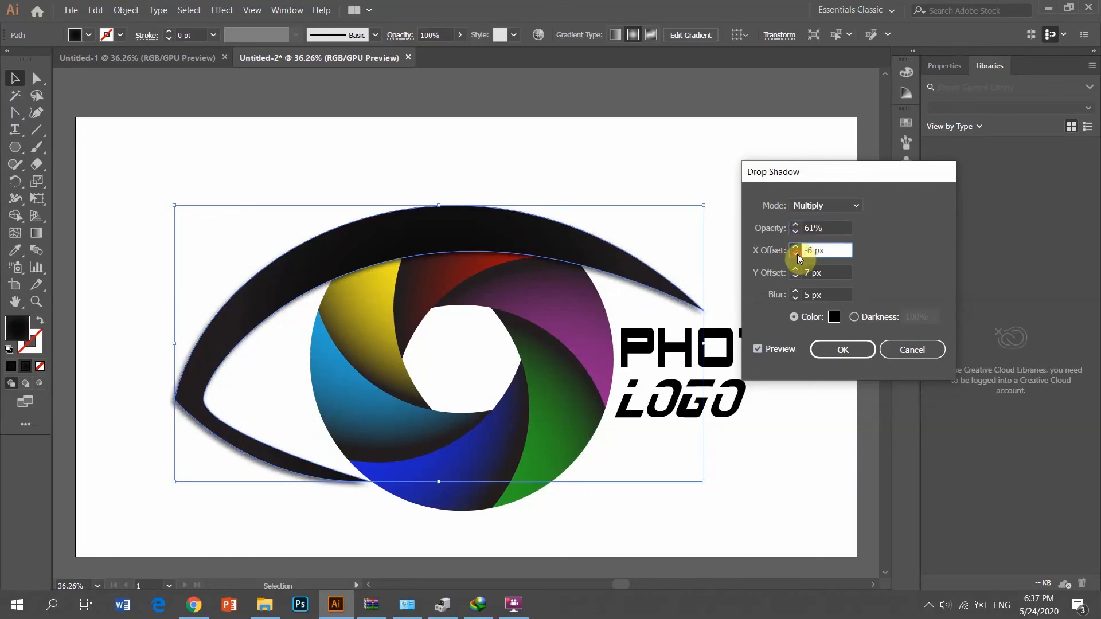
{"action": "left_click_drag", "start_coordinate": [796, 245], "coordinate": [799, 301]}
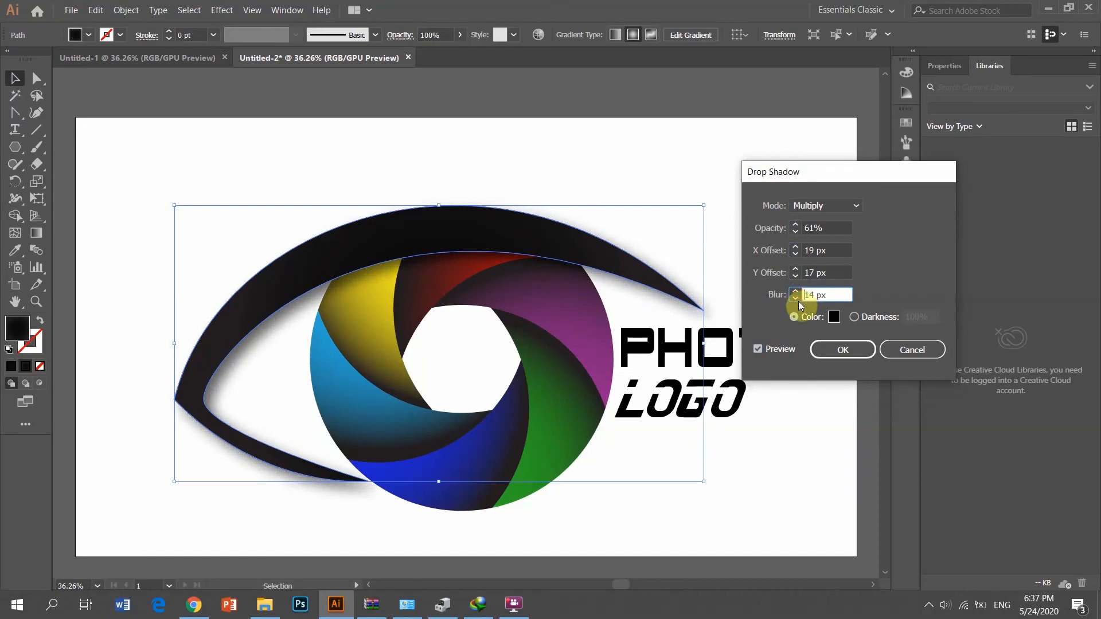
{"action": "left_click", "coordinate": [843, 349]}
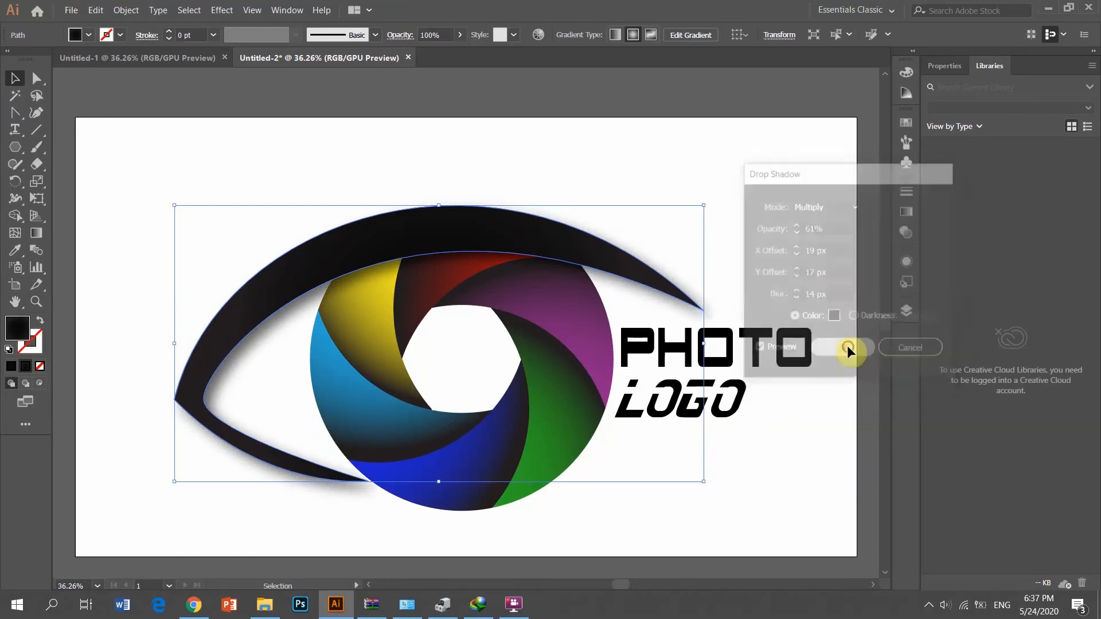
{"action": "left_click", "coordinate": [764, 479]}
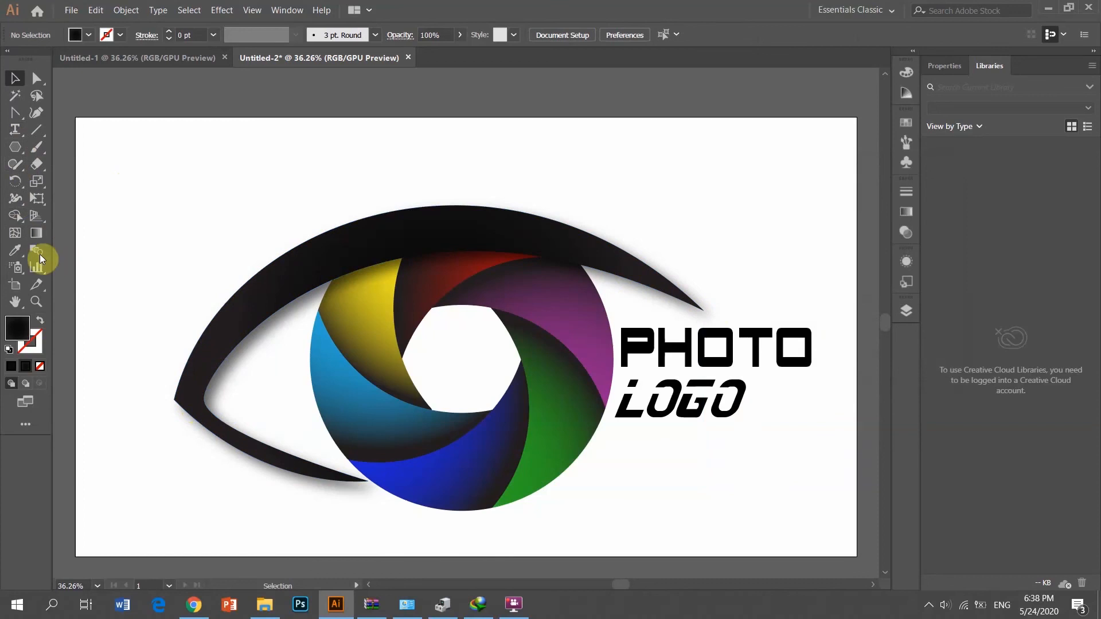
{"action": "left_click", "coordinate": [16, 151]}
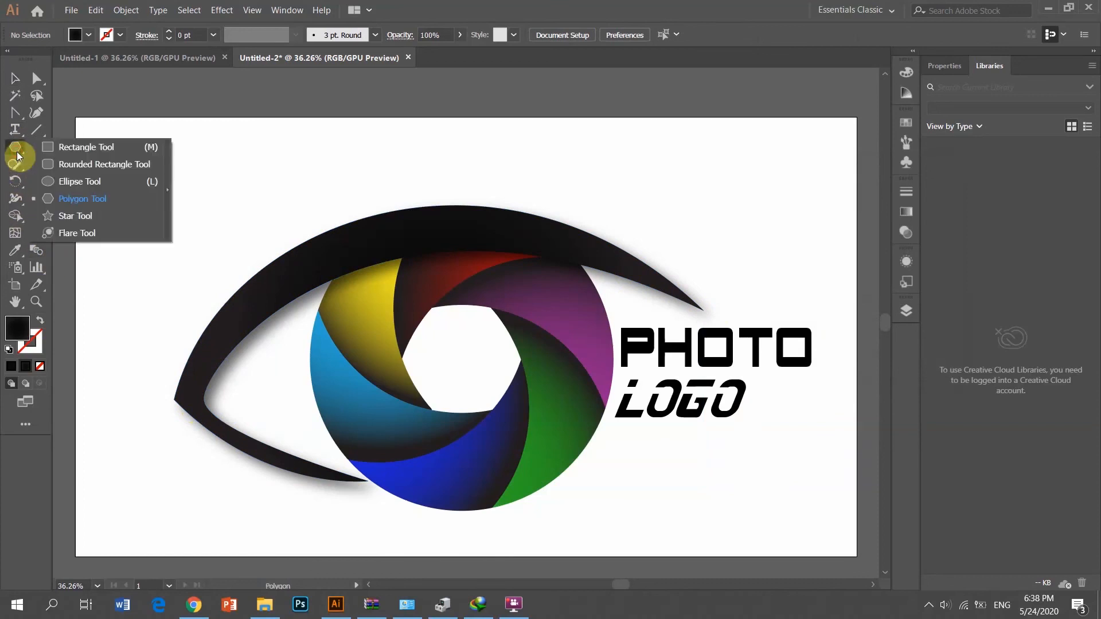
{"action": "left_click", "coordinate": [75, 198]}
{"action": "mouse_move", "coordinate": [594, 540]}
{"action": "left_mouse_down"}
{"action": "mouse_move", "coordinate": [368, 517]}
{"action": "mouse_move", "coordinate": [461, 511]}
{"action": "left_mouse_up"}
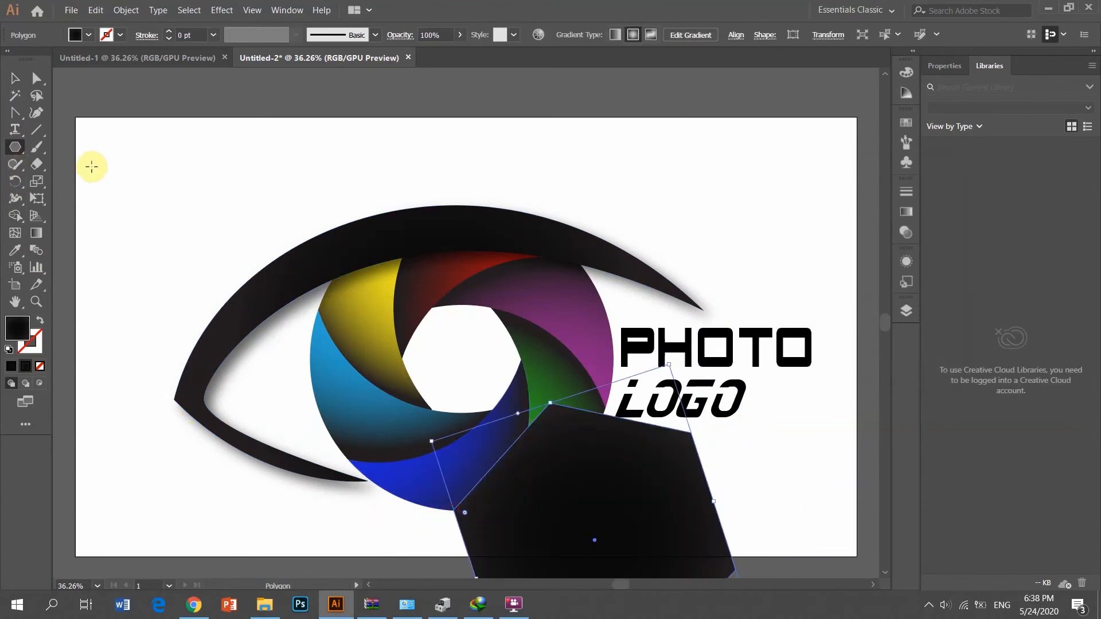
{"action": "key", "text": "Delete"}
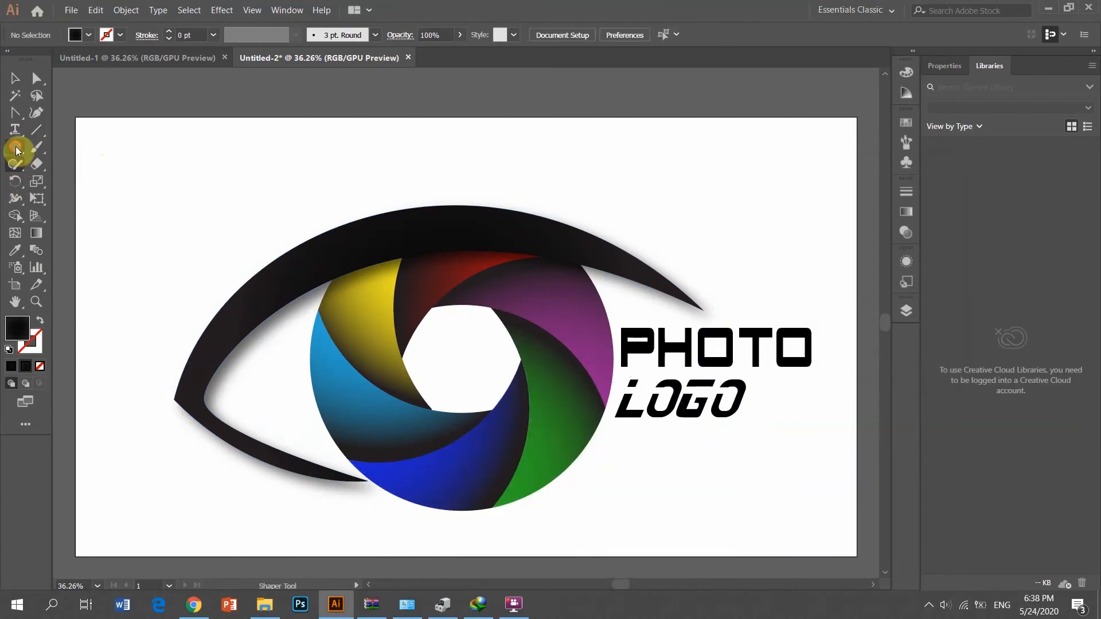
Step: Draw a flat black ellipse just below the iris circle and widen it slightly beyond the circle's width
{"action": "left_click_drag", "start_coordinate": [15, 148], "coordinate": [79, 184]}
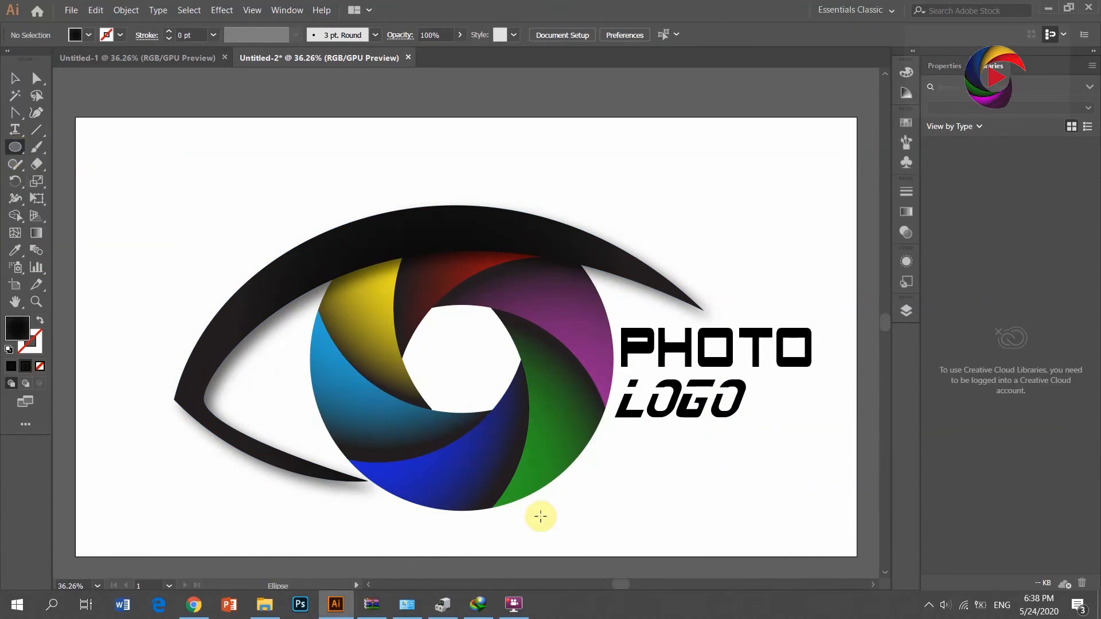
{"action": "left_click_drag", "start_coordinate": [566, 526], "coordinate": [322, 508]}
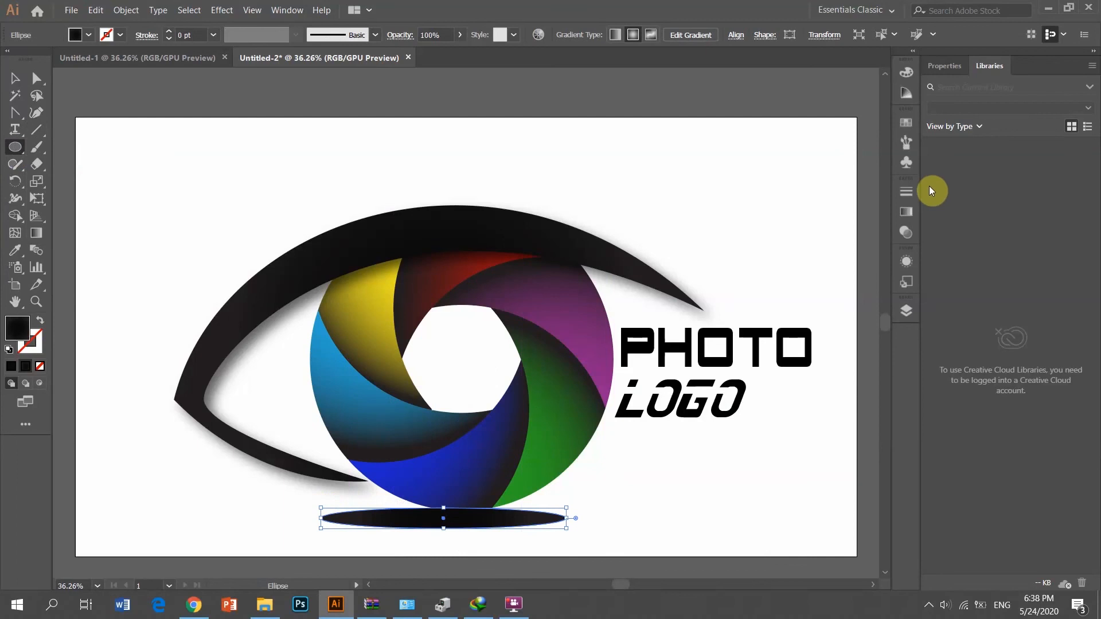
{"action": "left_click_drag", "start_coordinate": [567, 509], "coordinate": [646, 505]}
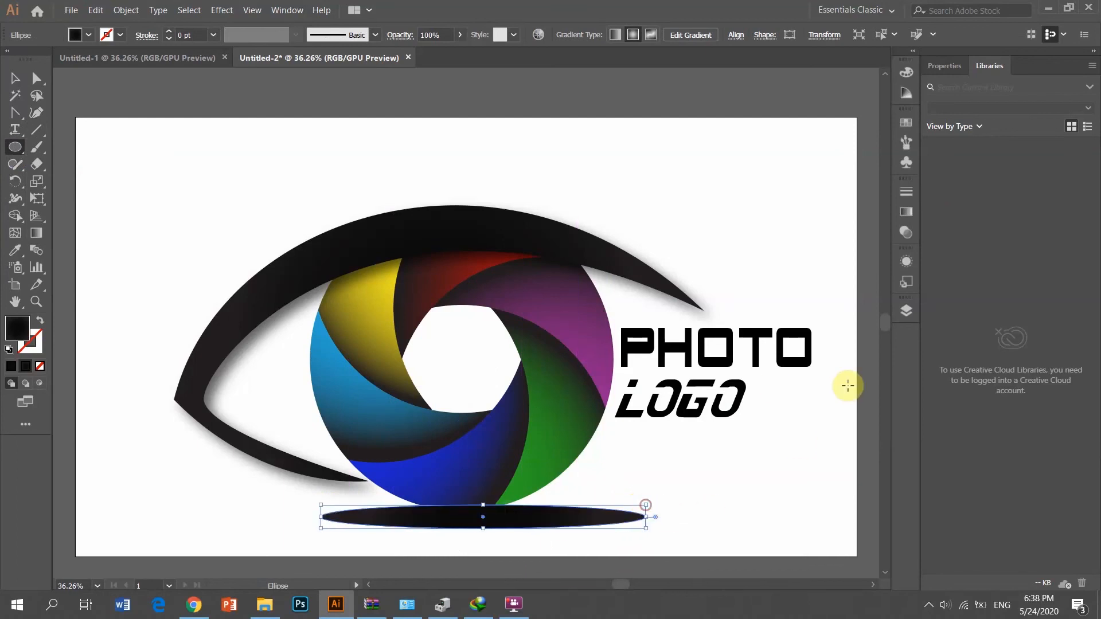
Step: Move the flat ellipse behind the iris blades in the layer order and centre it beneath the circle
{"action": "left_click", "coordinate": [908, 312]}
{"action": "left_click", "coordinate": [765, 86]}
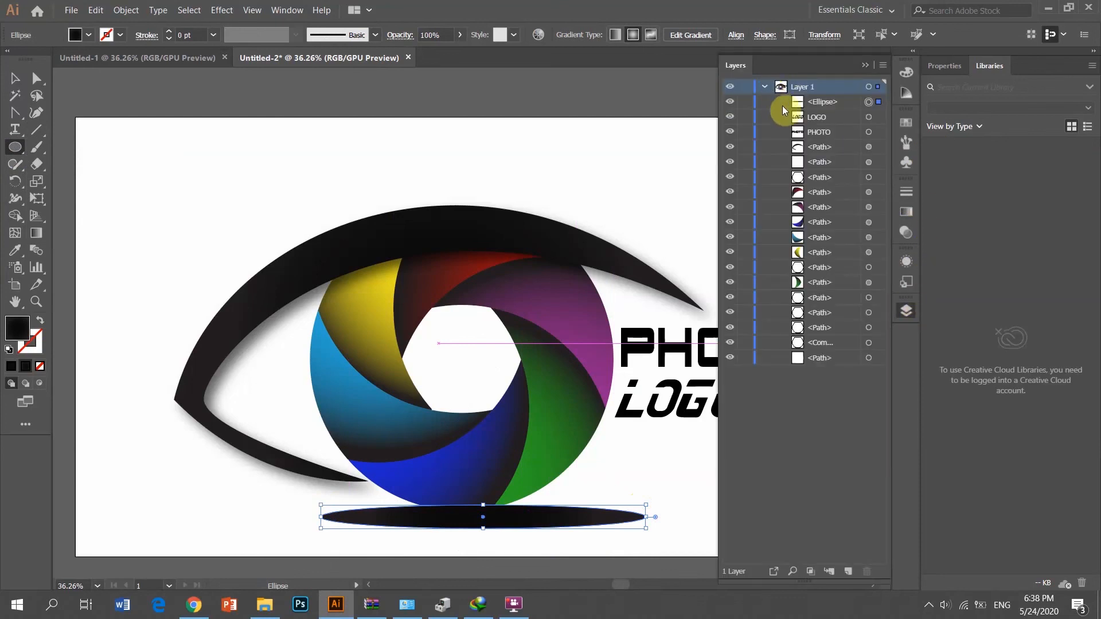
{"action": "left_click_drag", "start_coordinate": [814, 101], "coordinate": [806, 352]}
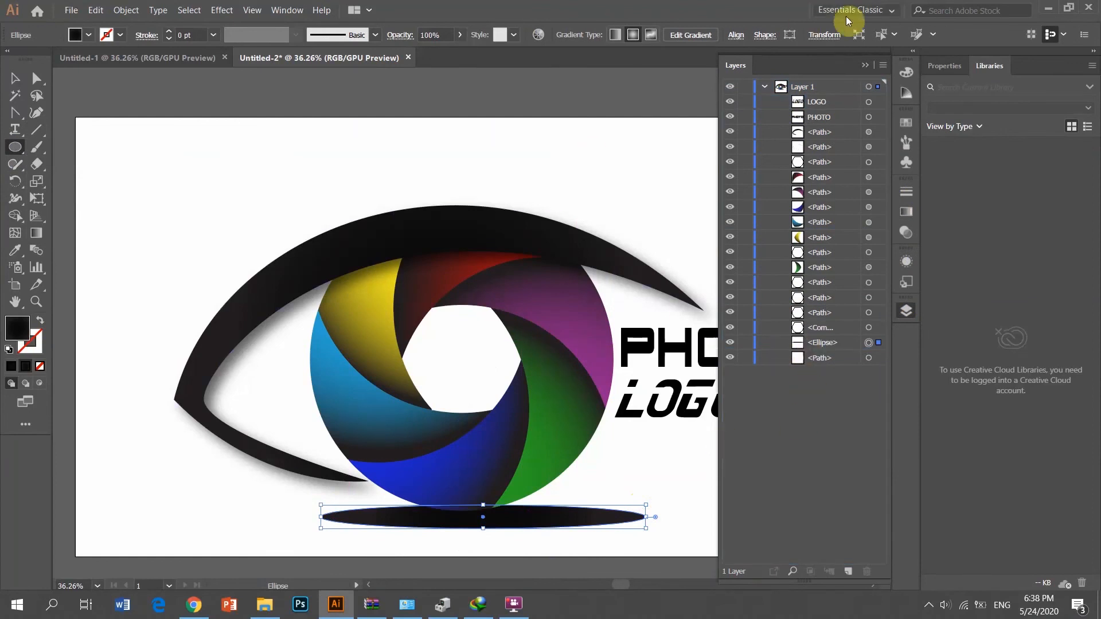
{"action": "left_click", "coordinate": [865, 65]}
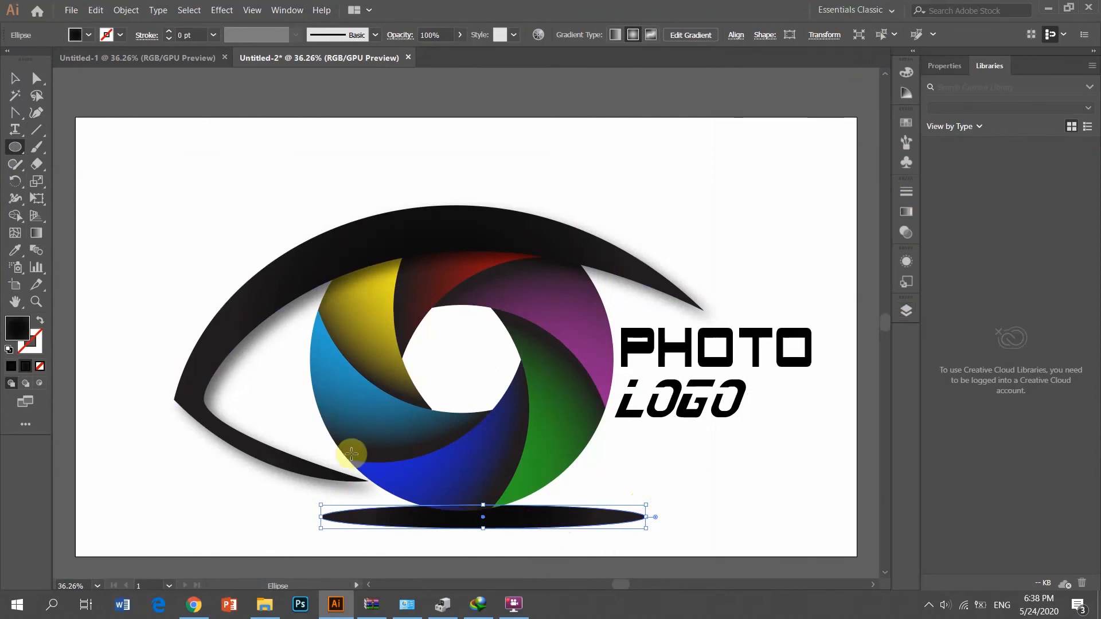
{"action": "left_click", "coordinate": [15, 78]}
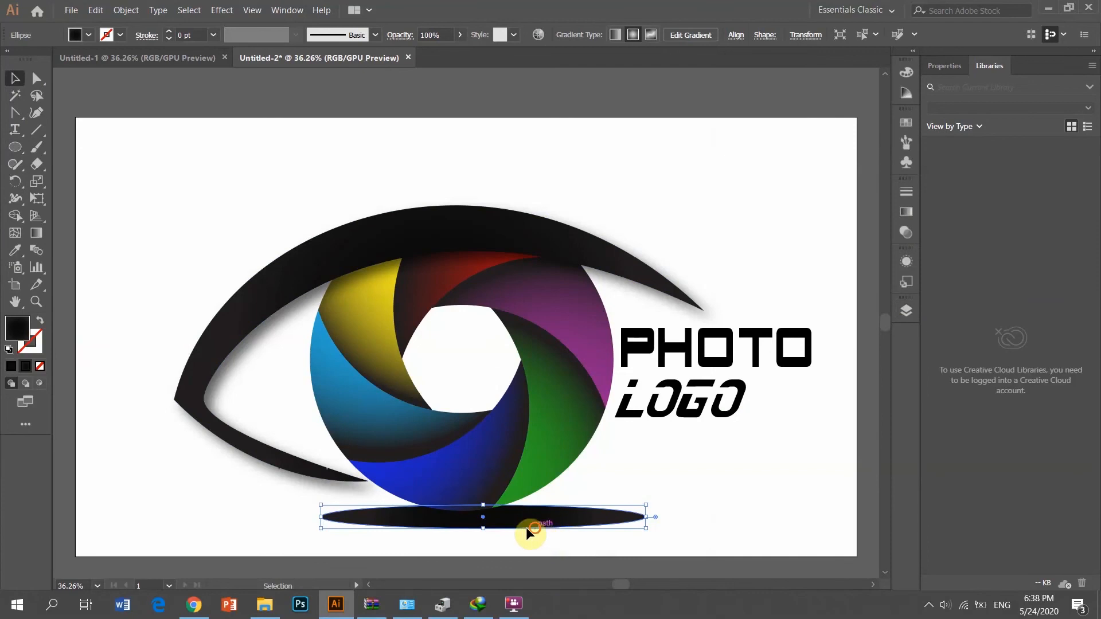
{"action": "left_click_drag", "start_coordinate": [527, 528], "coordinate": [495, 529]}
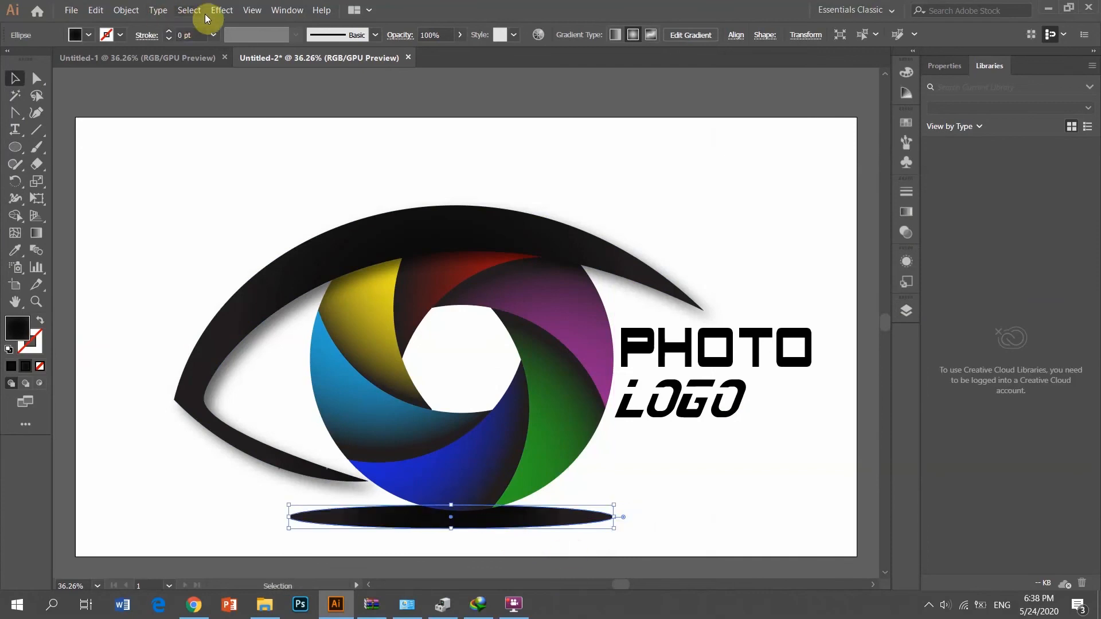
Step: Apply a Gaussian Blur with a 23.4-pixel radius to the flat ellipse and deselect it
{"action": "left_click", "coordinate": [221, 10]}
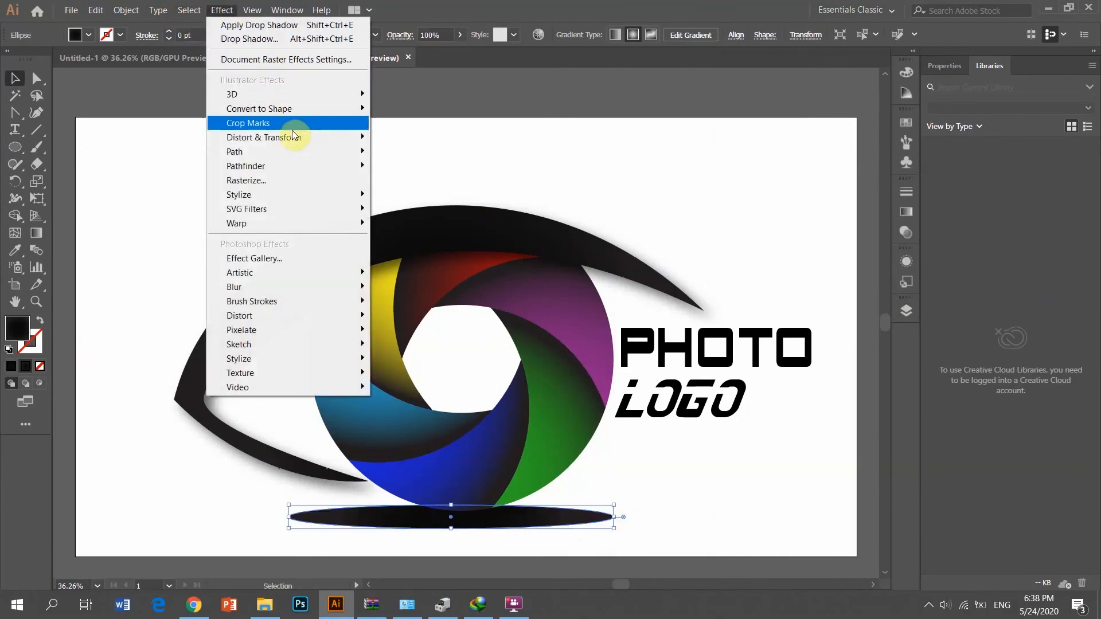
{"action": "mouse_move", "coordinate": [298, 195]}
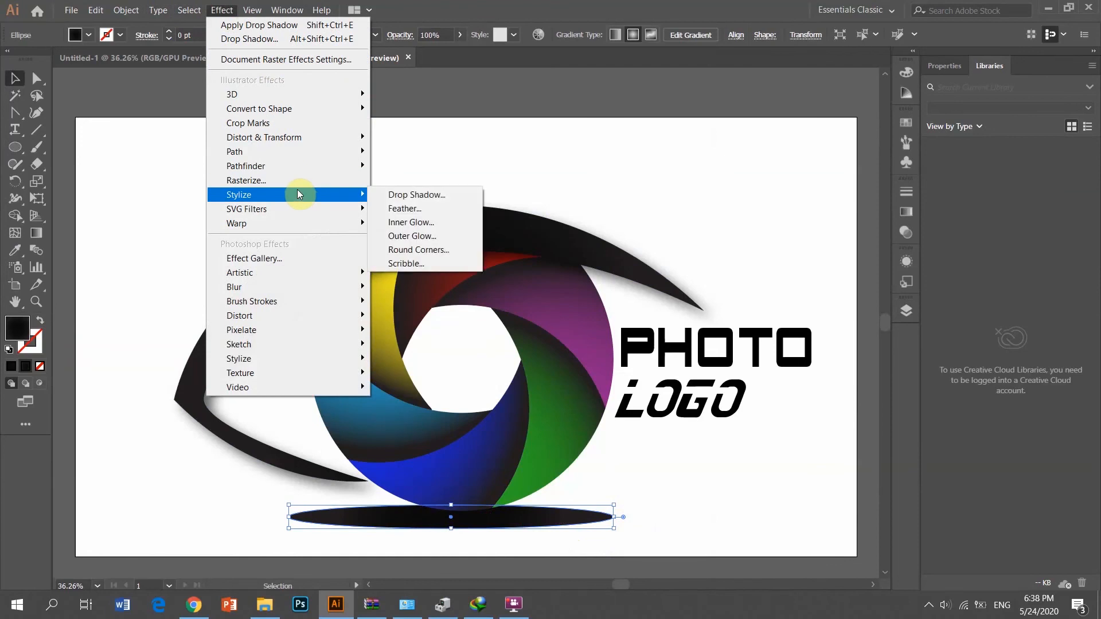
{"action": "mouse_move", "coordinate": [322, 109]}
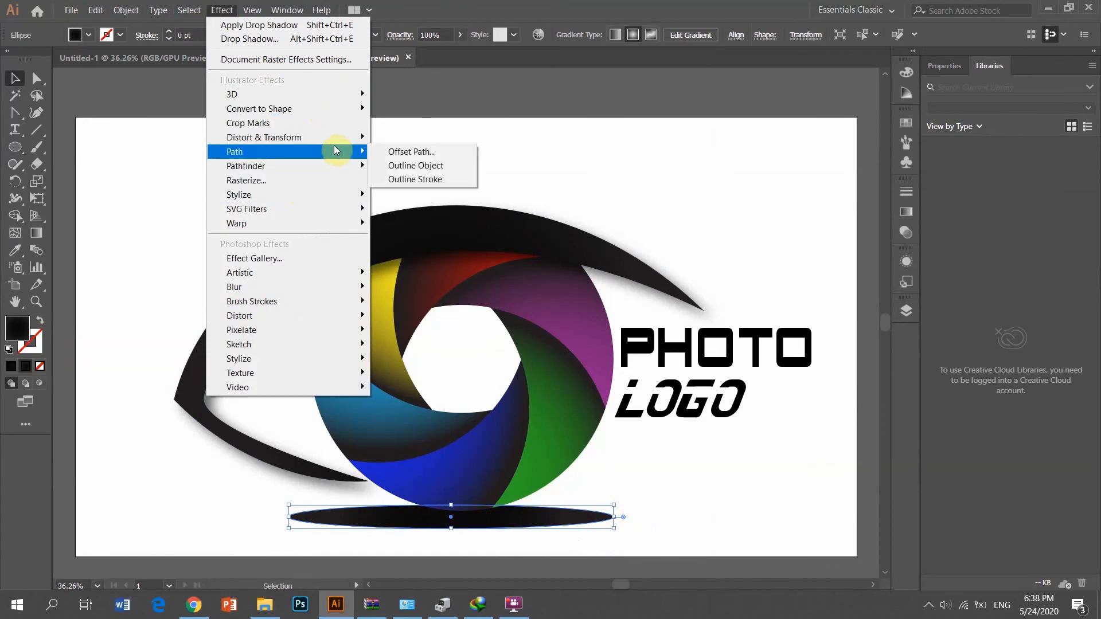
{"action": "mouse_move", "coordinate": [341, 143]}
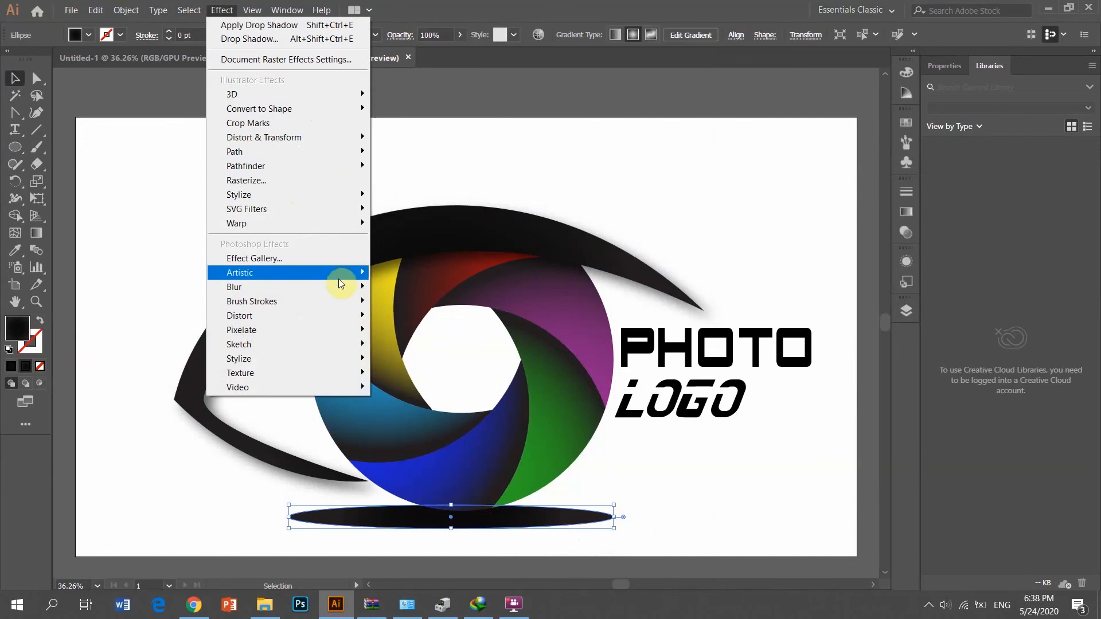
{"action": "mouse_move", "coordinate": [341, 287]}
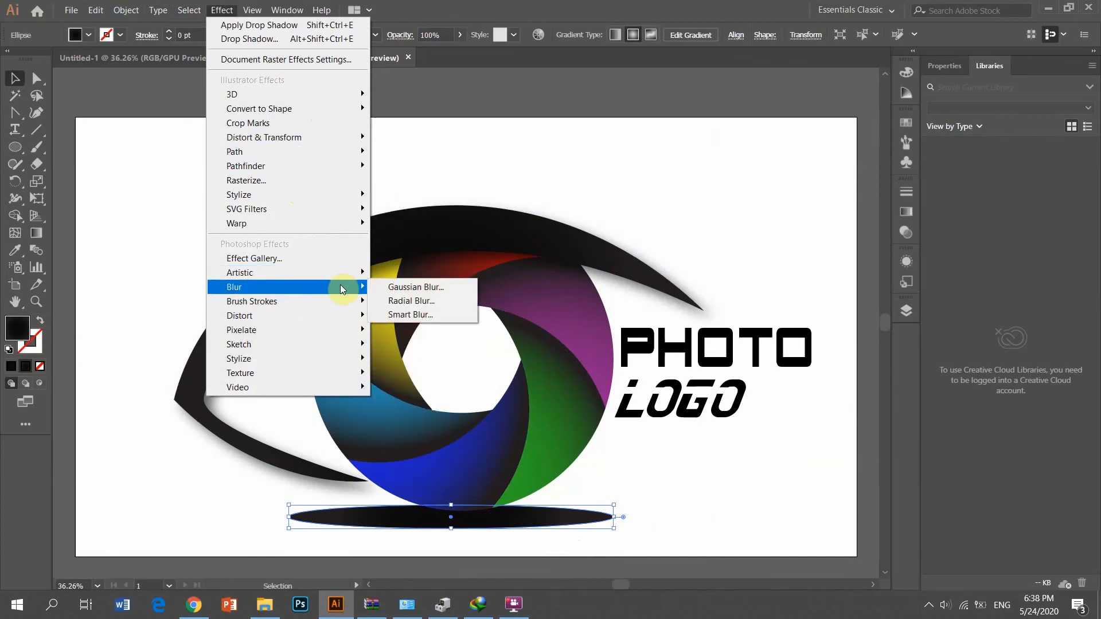
{"action": "left_click", "coordinate": [395, 286]}
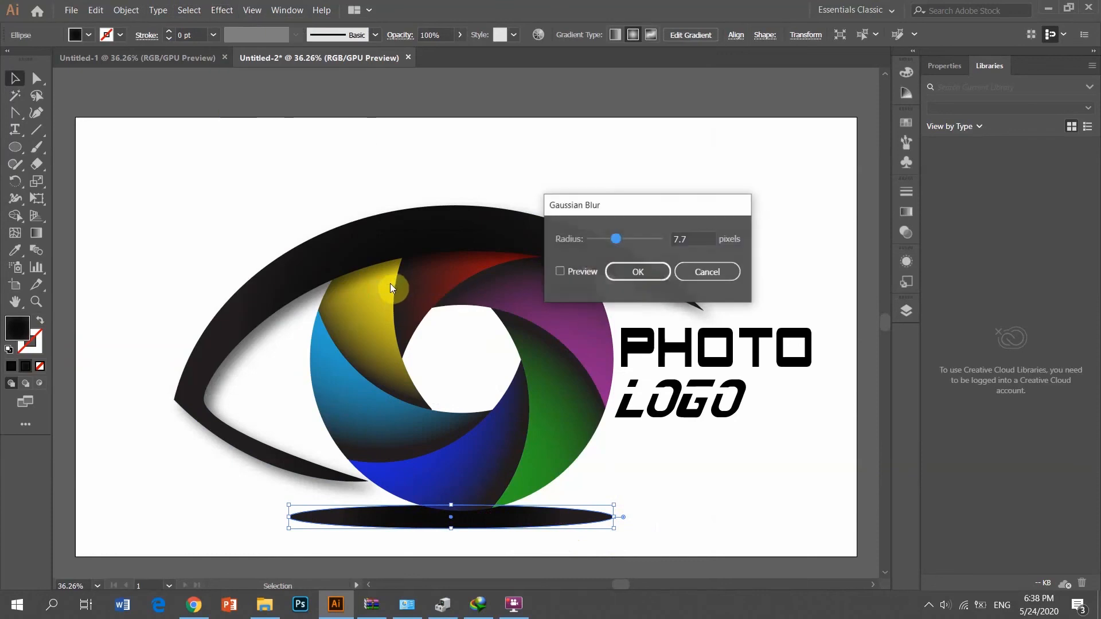
{"action": "left_click", "coordinate": [560, 272]}
{"action": "left_click_drag", "start_coordinate": [621, 241], "coordinate": [623, 240]}
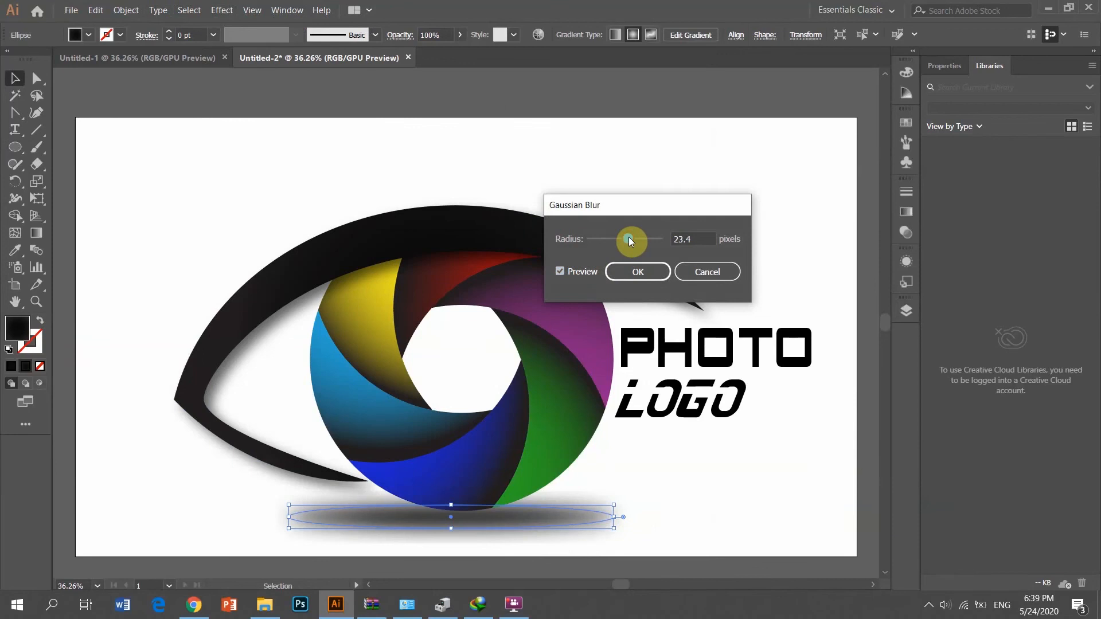
{"action": "left_click", "coordinate": [637, 273]}
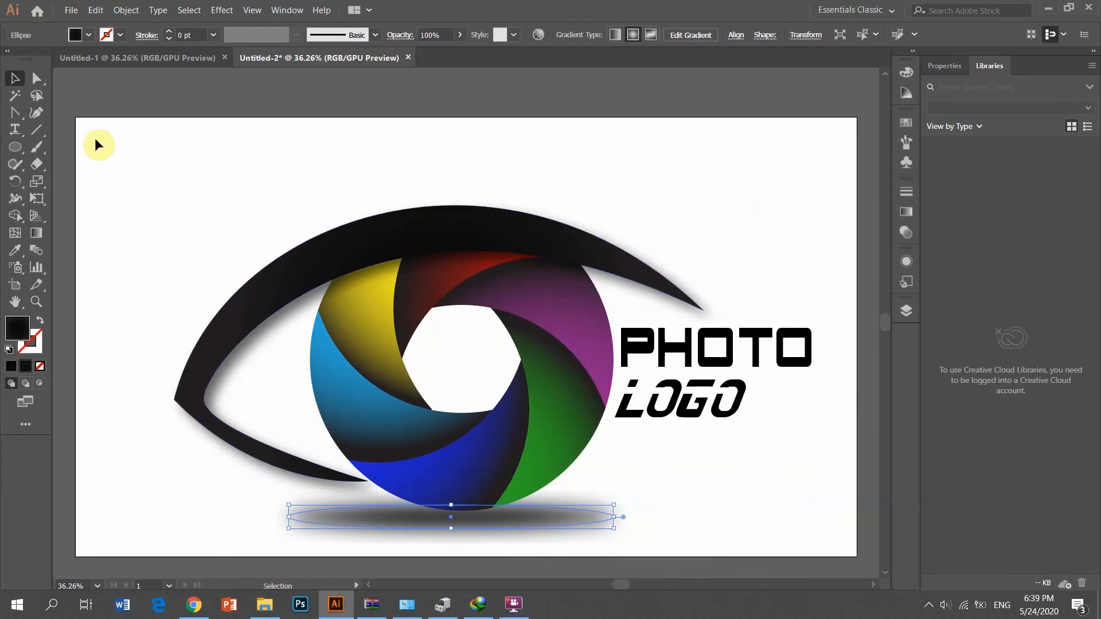
{"action": "left_click", "coordinate": [711, 469]}
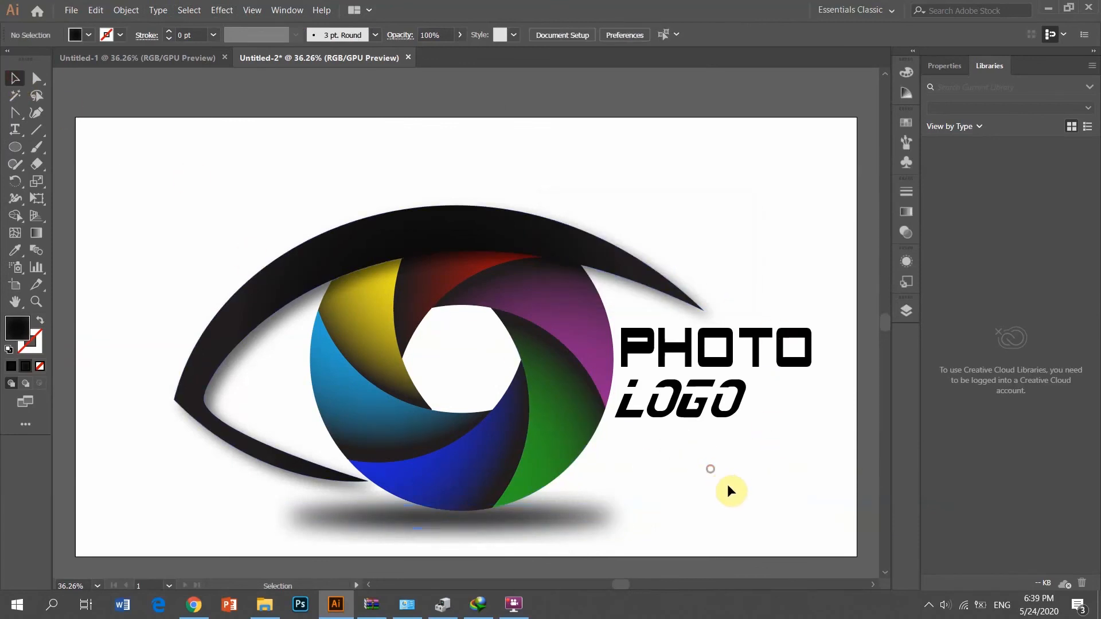